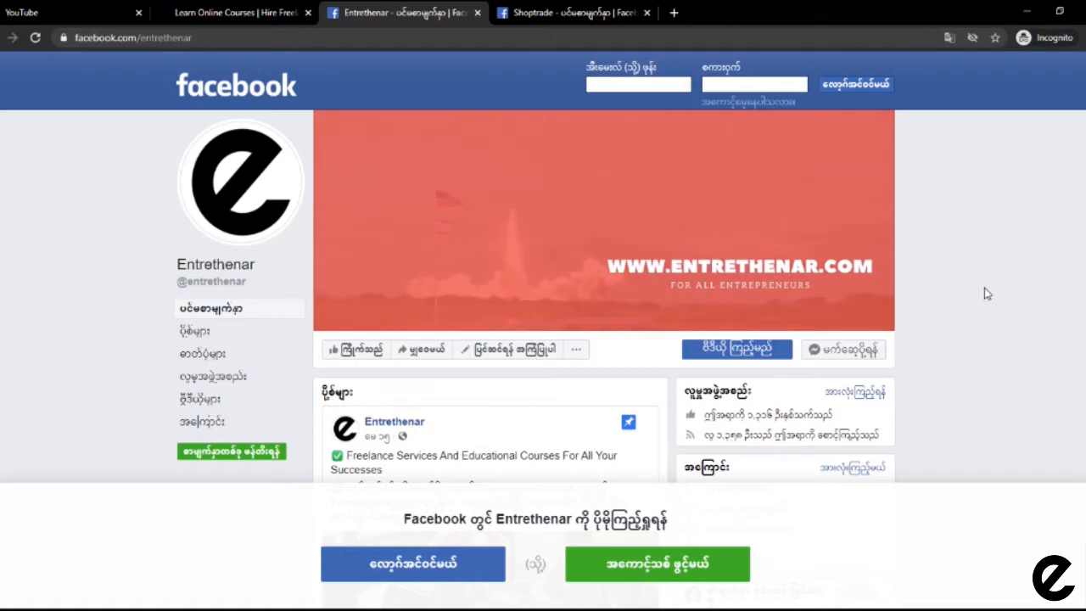
Step: Scroll down the logged-out Facebook home page and back up to the Create an account form
scroll(987, 293, "down", 10)
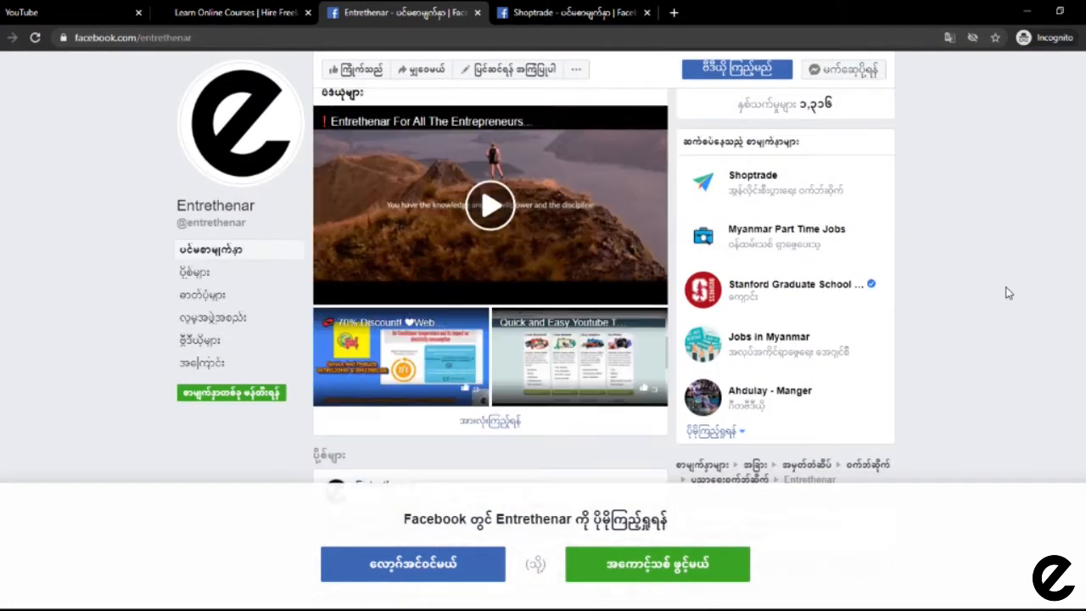
scroll(1008, 293, "down", 10)
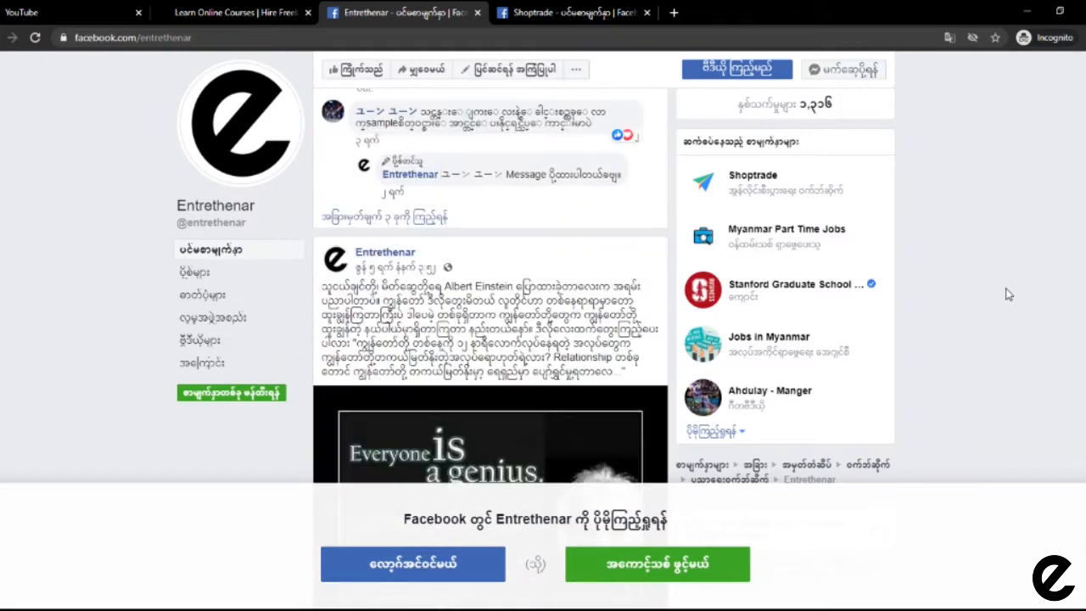
scroll(1008, 294, "down", 10)
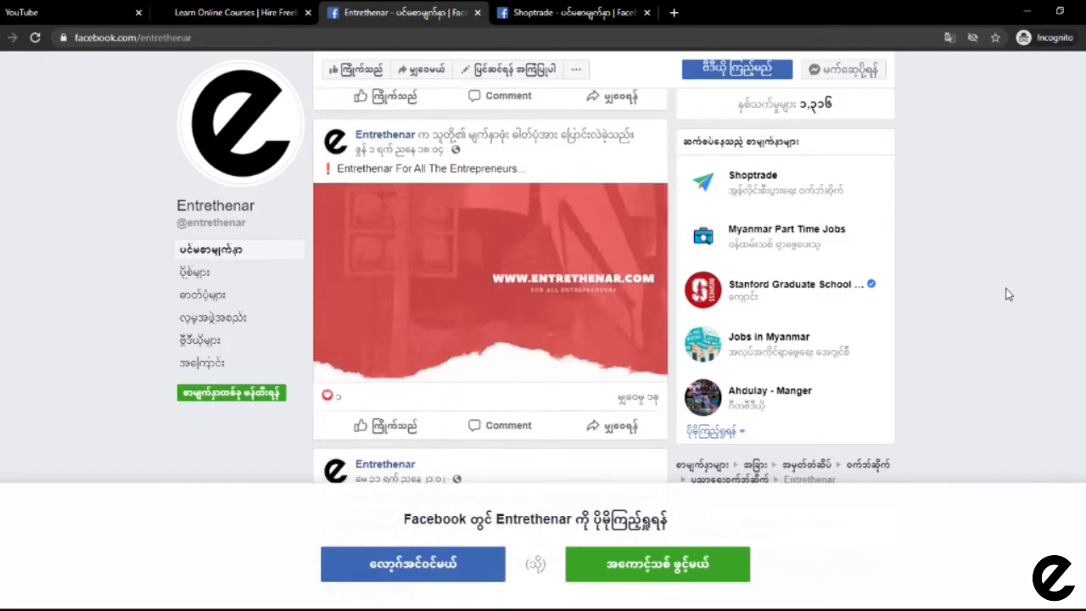
scroll(1008, 295, "up", 15)
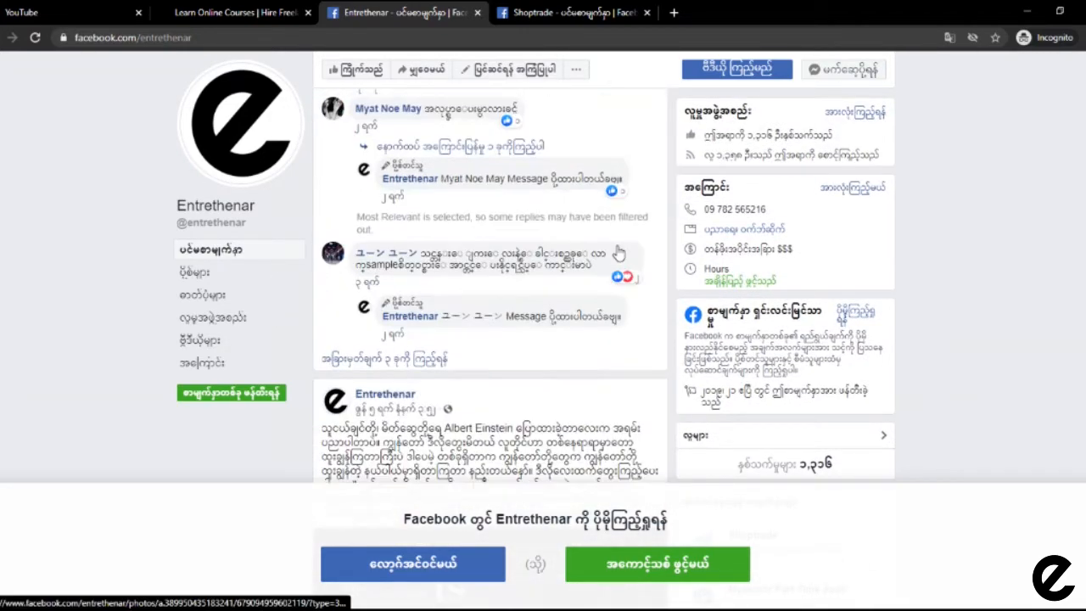
scroll(618, 253, "up", 15)
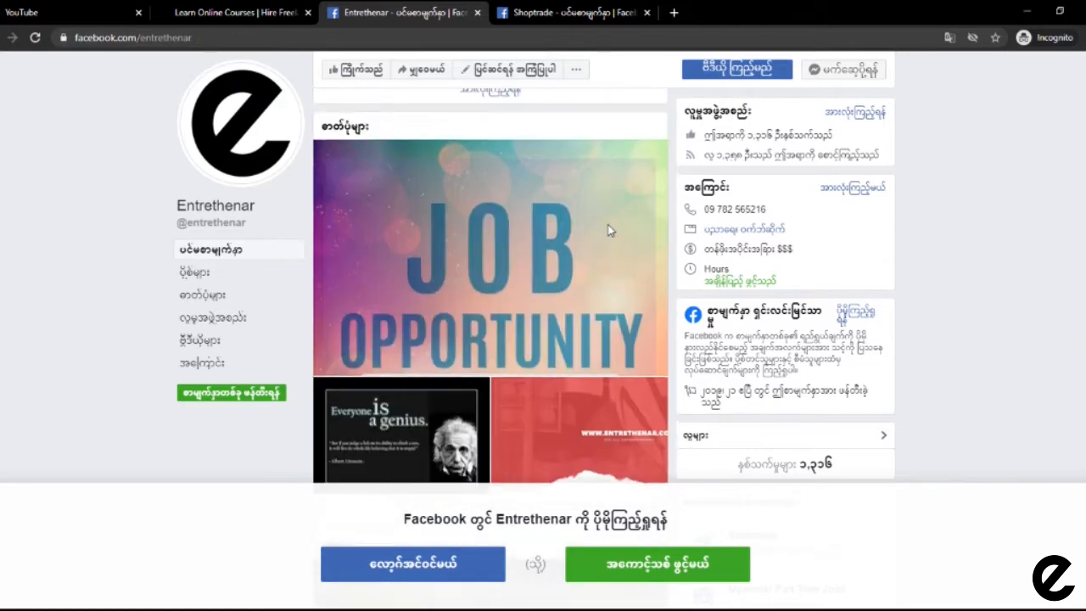
scroll(608, 229, "up", 8)
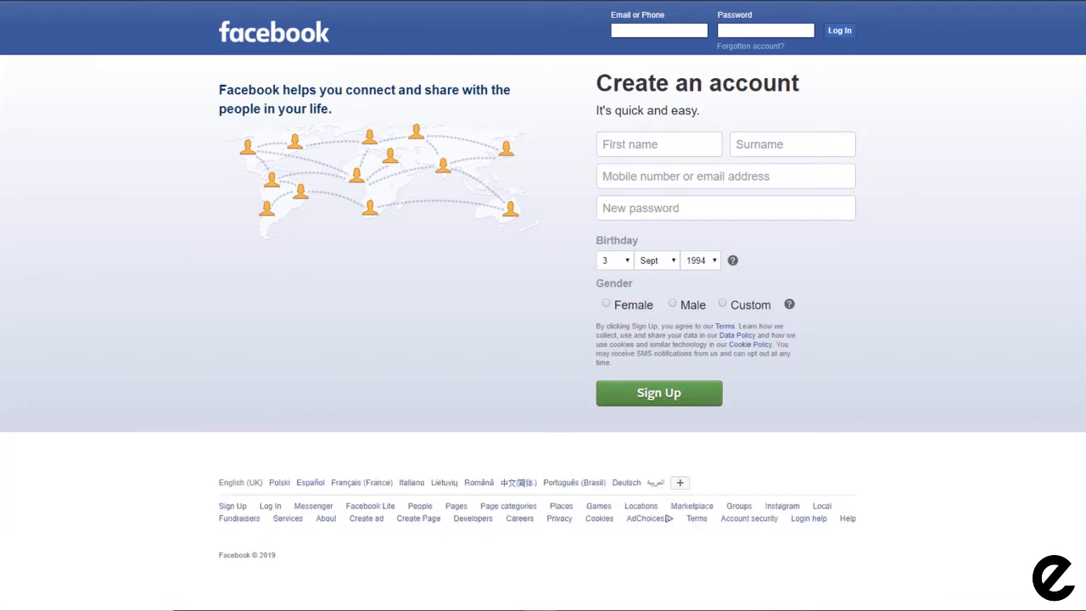
Step: Enter the first name, surname, e-mail address (twice) and a new password in the sign-up form
left_click(755, 31)
key("Tab")
key("Tab")
key("Tab")
key("Tab")
key("Tab")
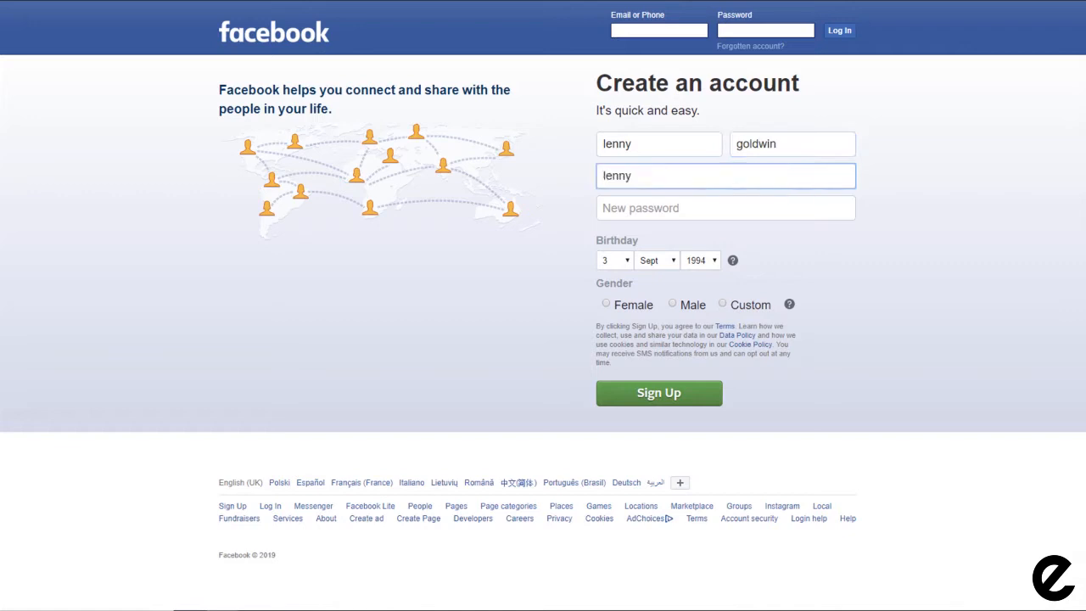
key("Tab")
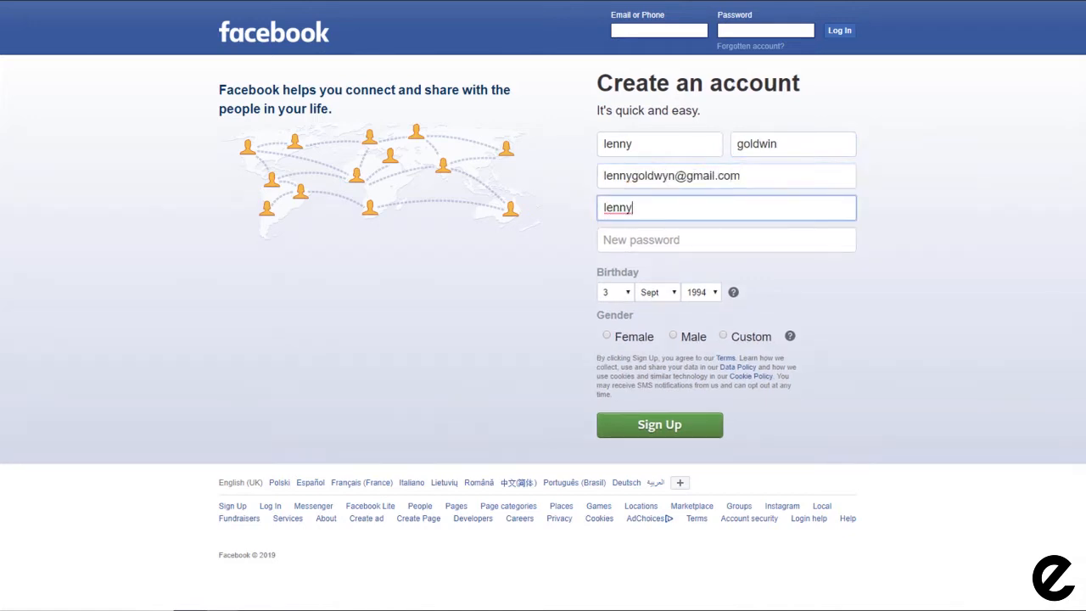
key("Tab")
type("•••••••")
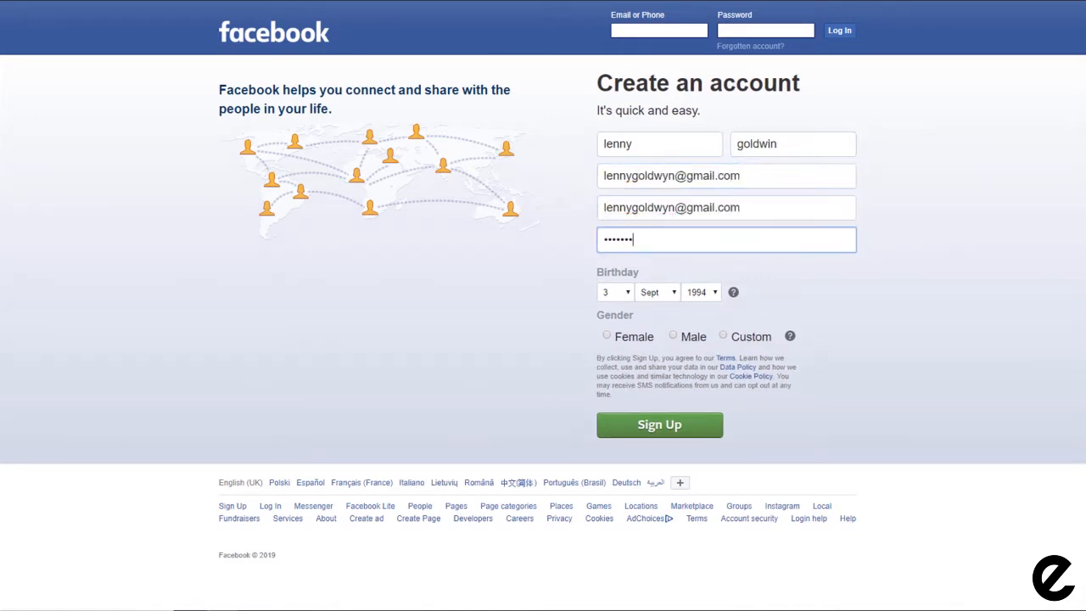
type("••")
Step: Set the birthday to 13 Jan 1980 and choose Male as the gender
left_click(616, 297)
left_click(617, 146)
left_click(659, 293)
left_click(662, 335)
left_click(702, 293)
scroll(702, 68, "down", 5)
left_click(697, 119)
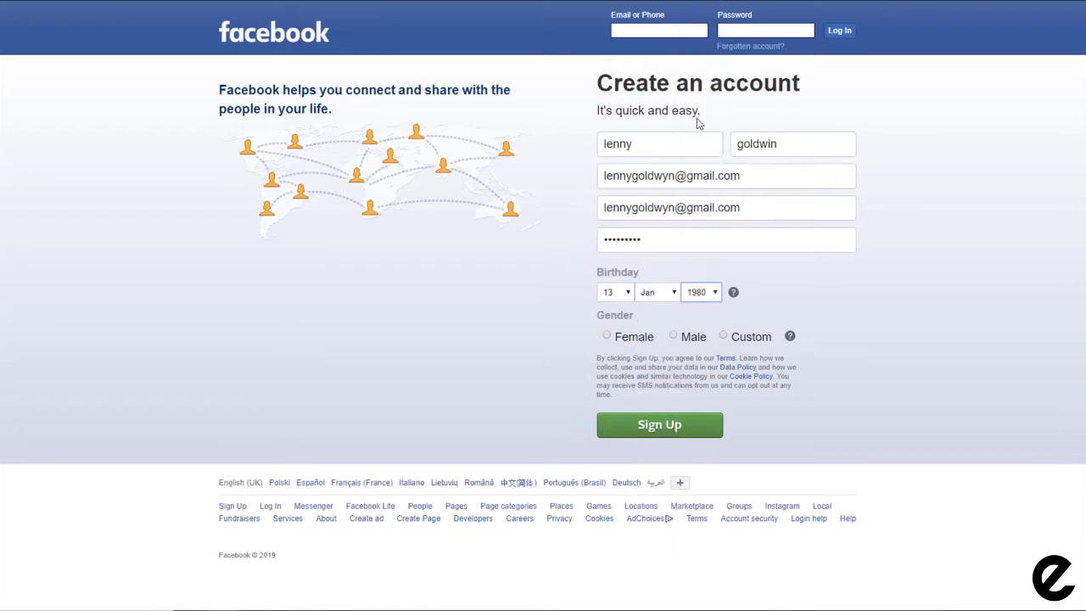
left_click(674, 336)
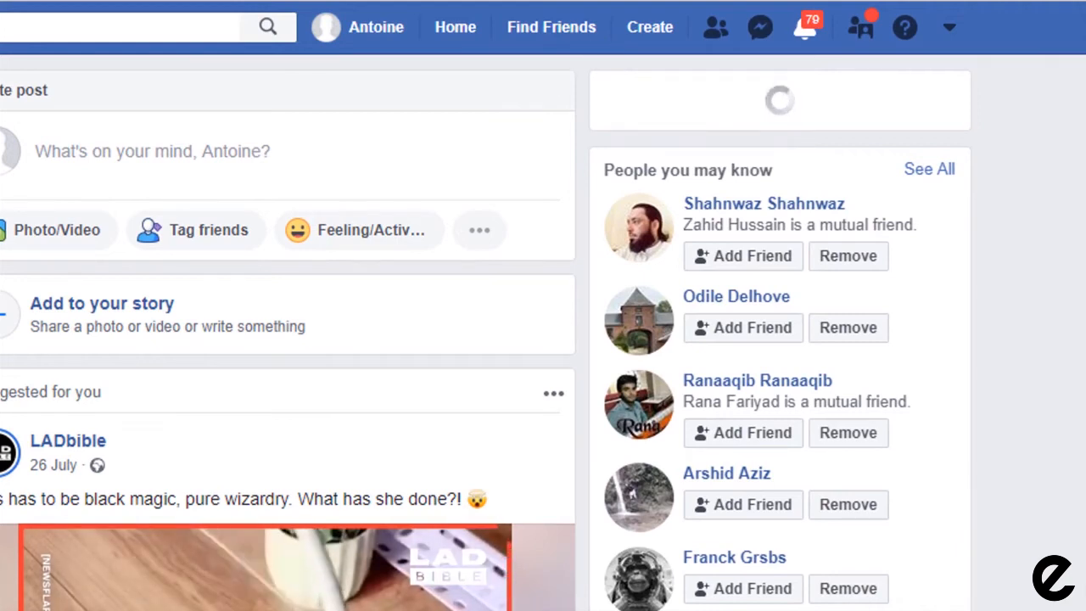
Step: Choose Page from the top bar's Create menu to start a new Facebook Page
left_click(645, 28)
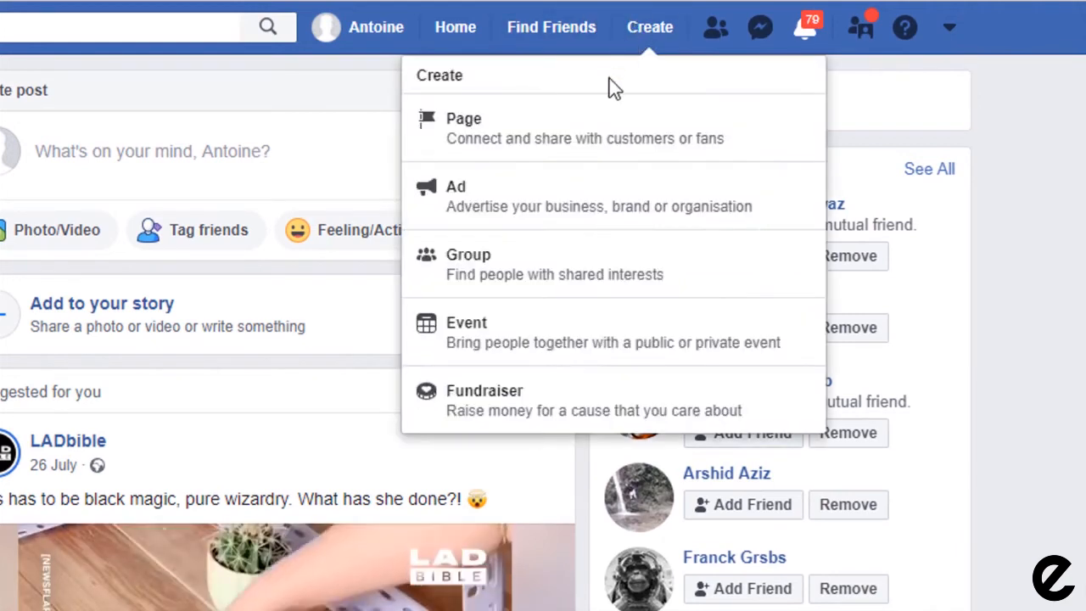
left_click(548, 146)
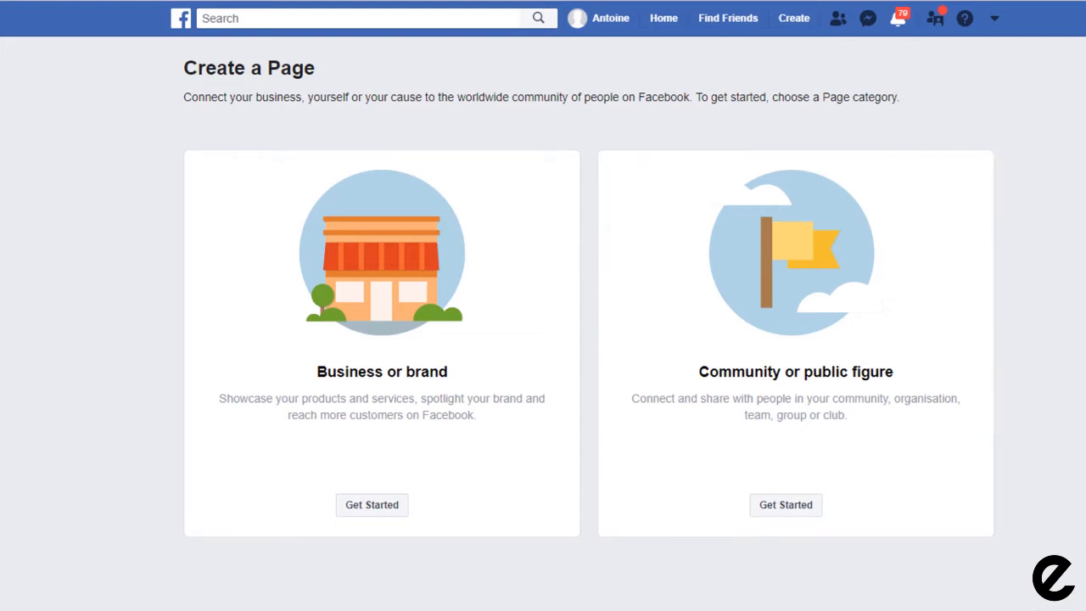
Step: Start a Business or brand Page named 'Planet Hairdressing' in the Hair Salon category
left_click(367, 508)
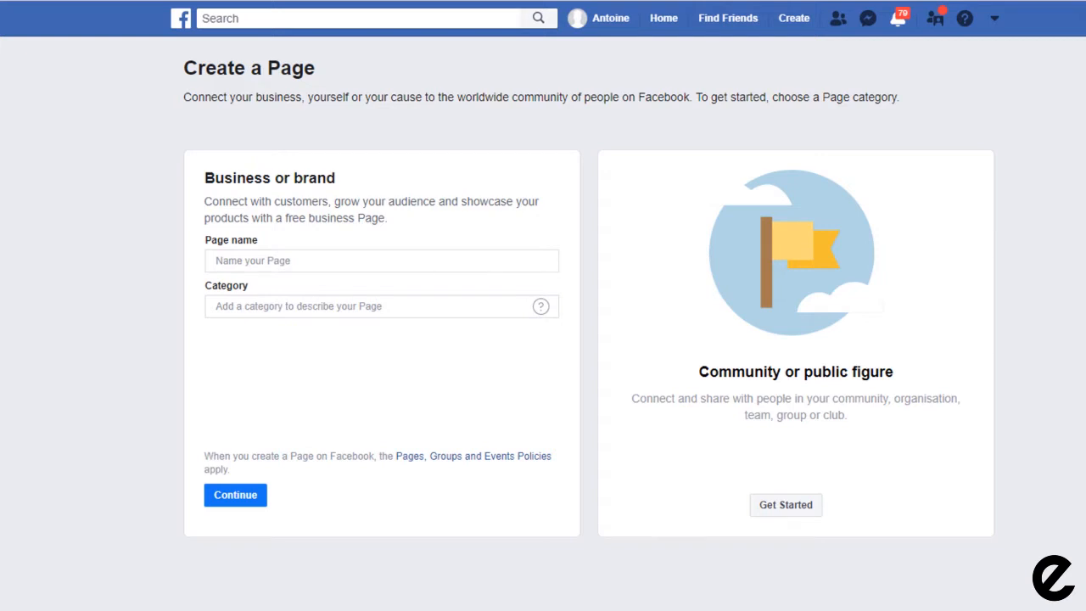
left_click(381, 260)
type("Planet Hairdressing")
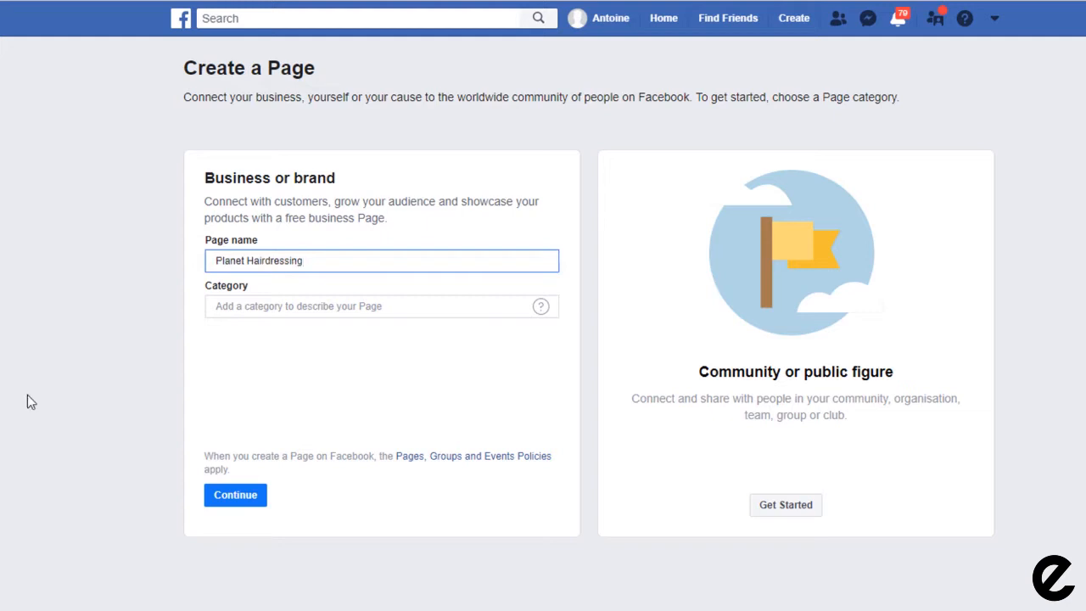
key("Tab")
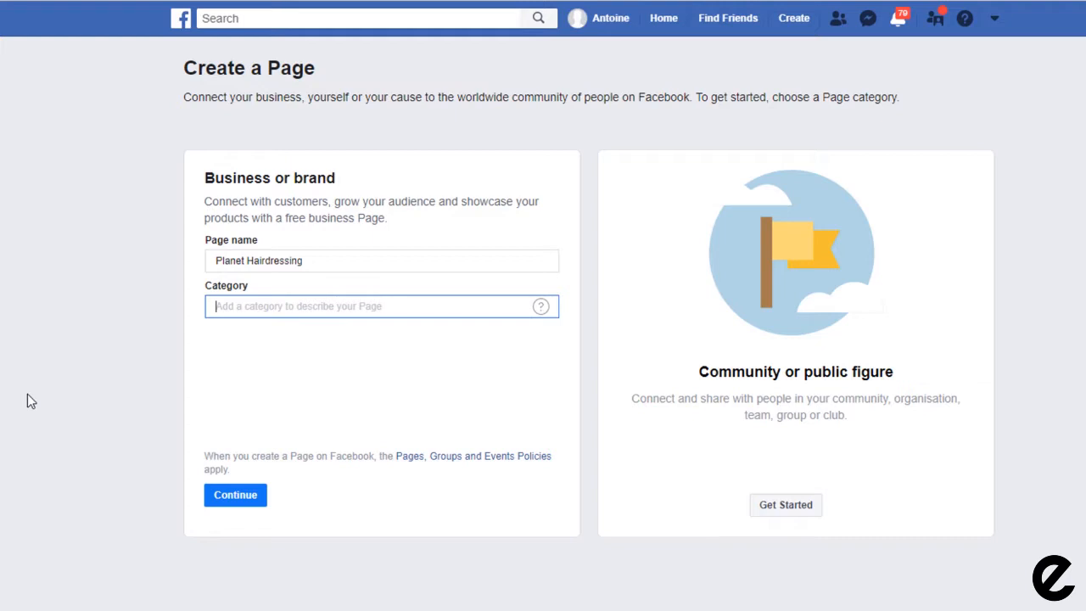
type("Hair")
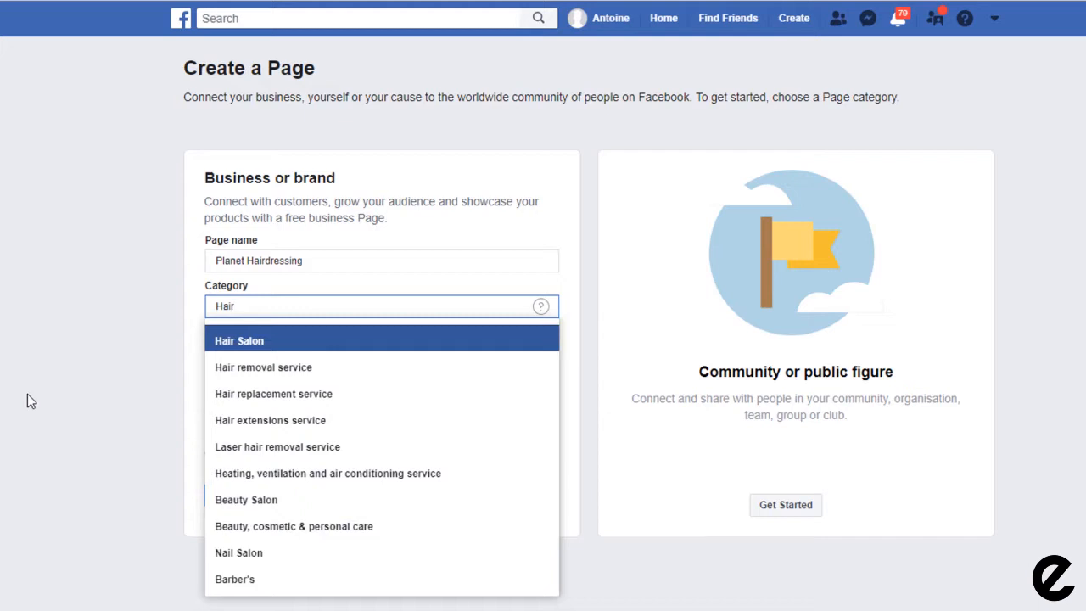
left_click(259, 343)
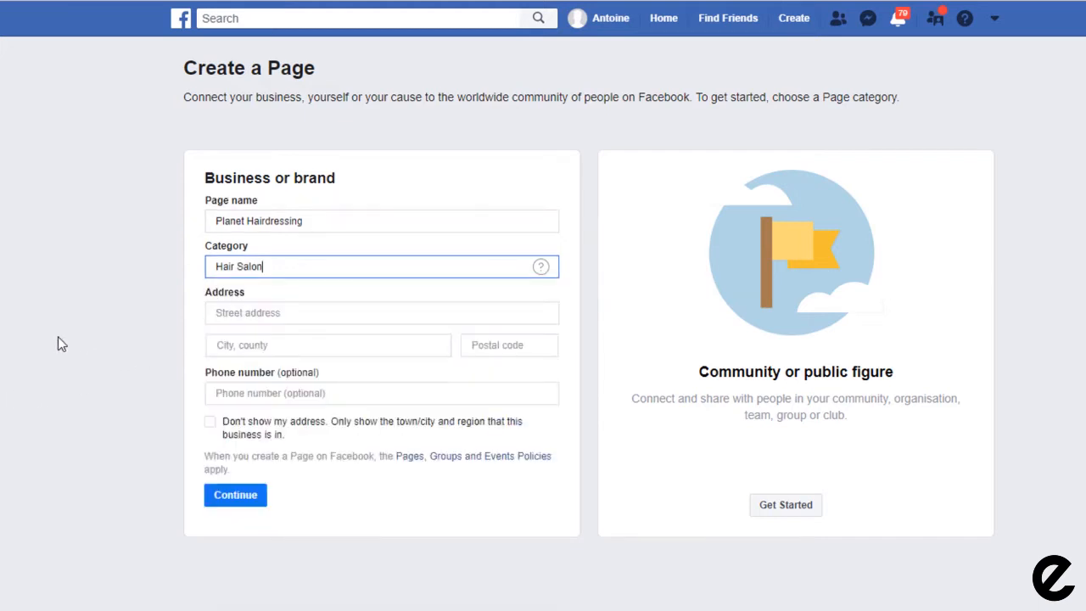
Step: Enter the salon's street address, city, postcode and phone number, then submit the Page details
key("Tab")
key("Tab")
type("twickenham")
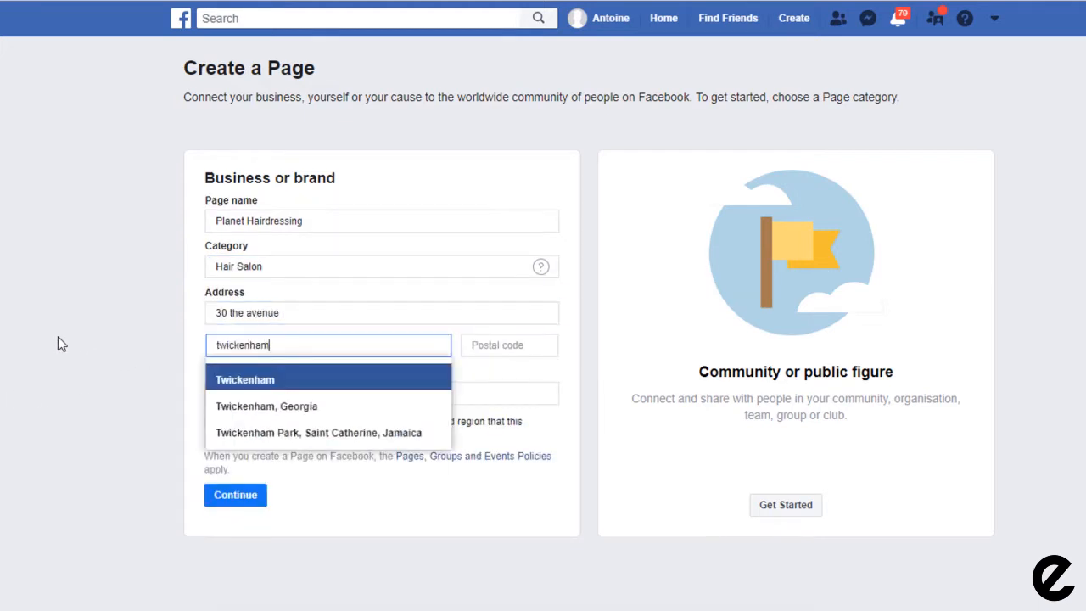
left_click(238, 376)
key("Tab")
type("TW1 1RY")
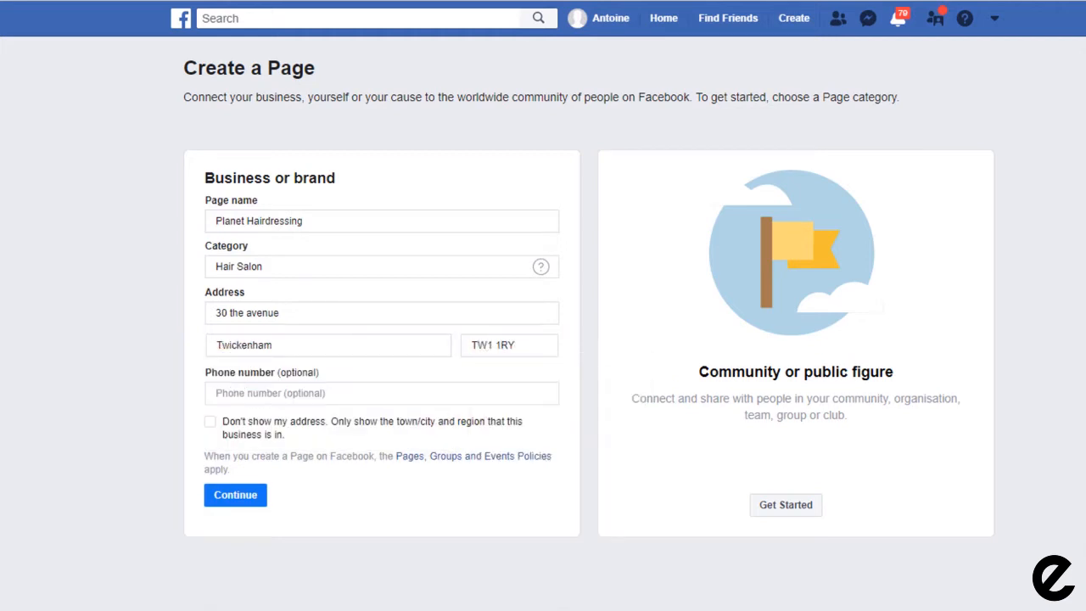
key("Tab")
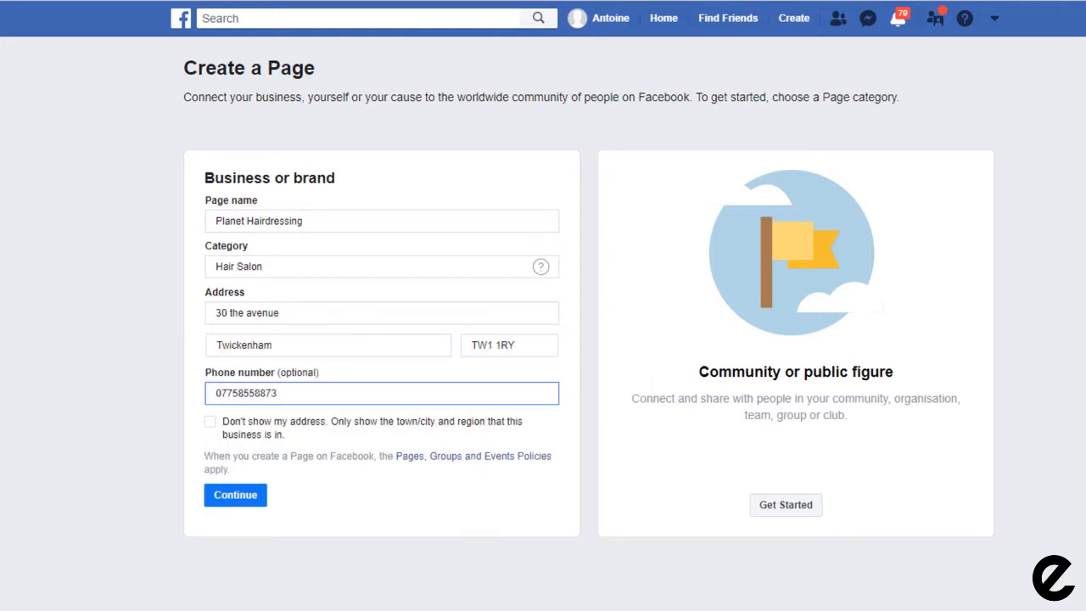
left_click(239, 501)
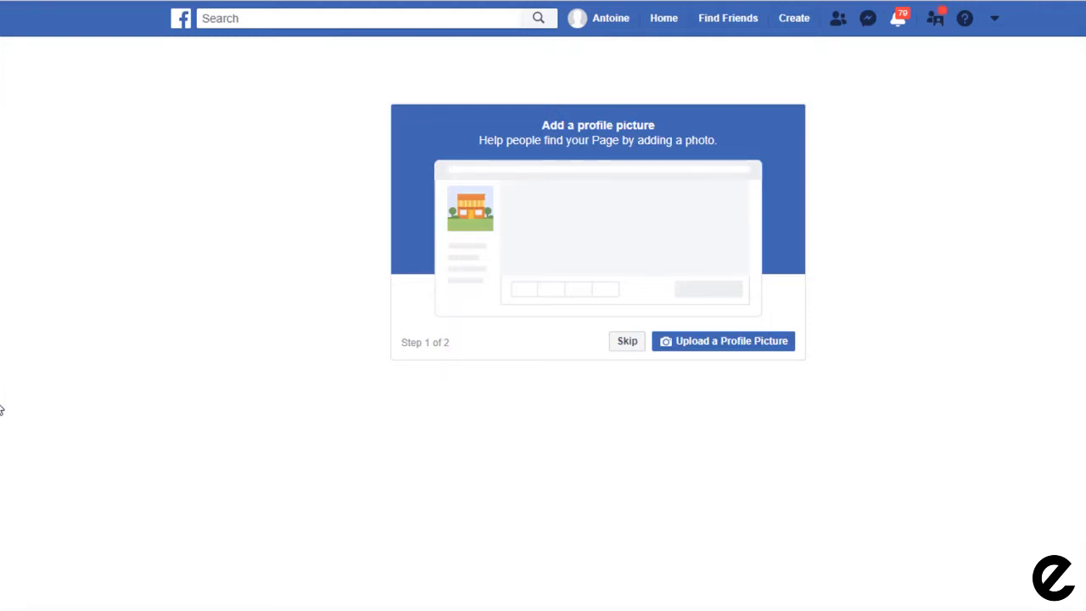
Step: Skip adding a profile picture to the new Page
left_click(627, 341)
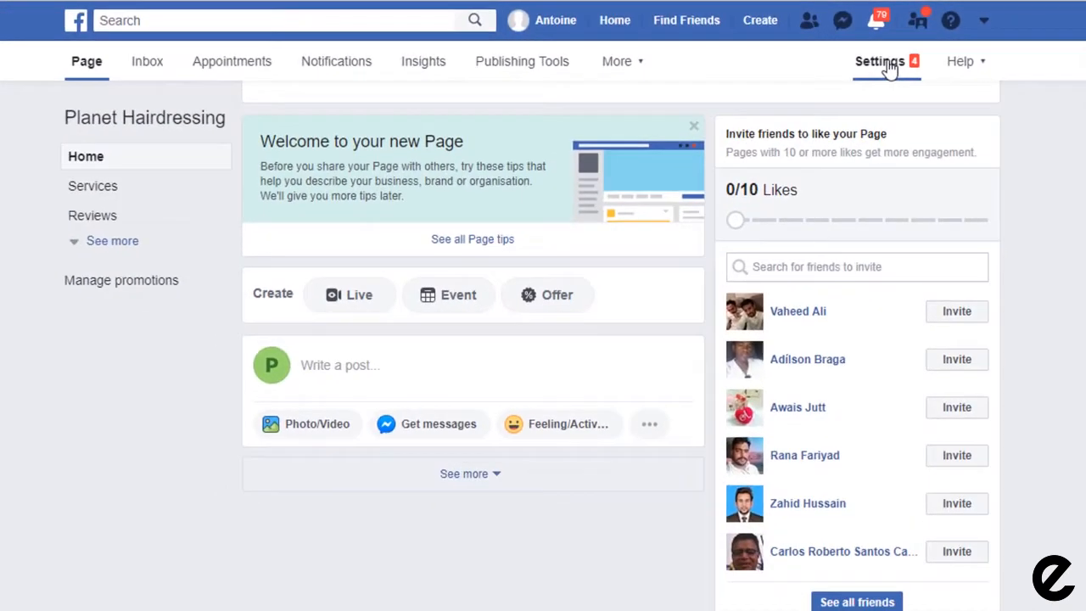
Step: Set Page visibility to Page unpublished in General settings and confirm the unpublishing
left_click(779, 105)
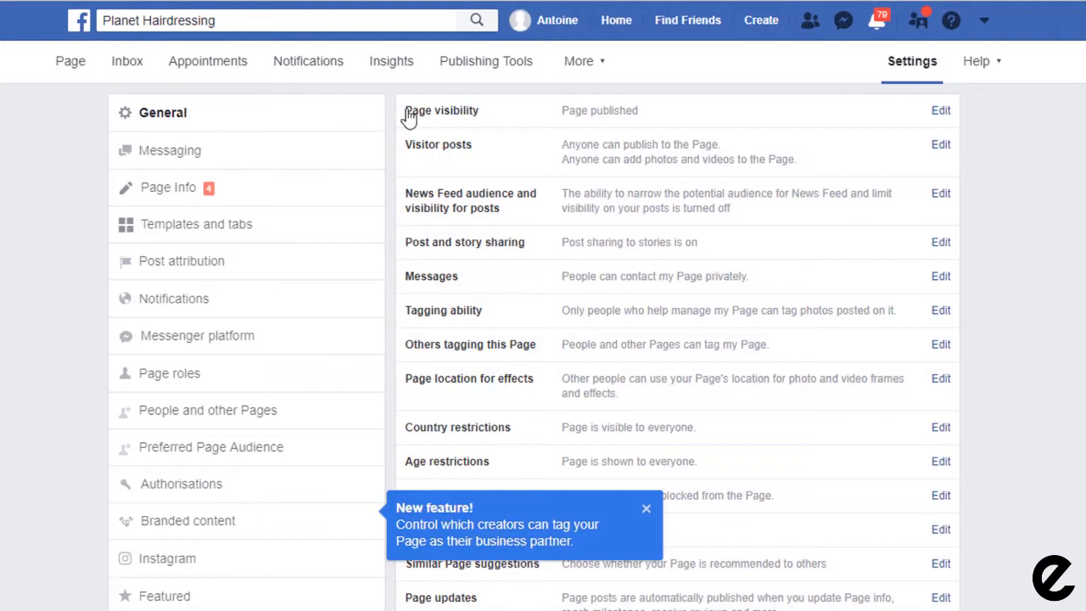
left_click(620, 114)
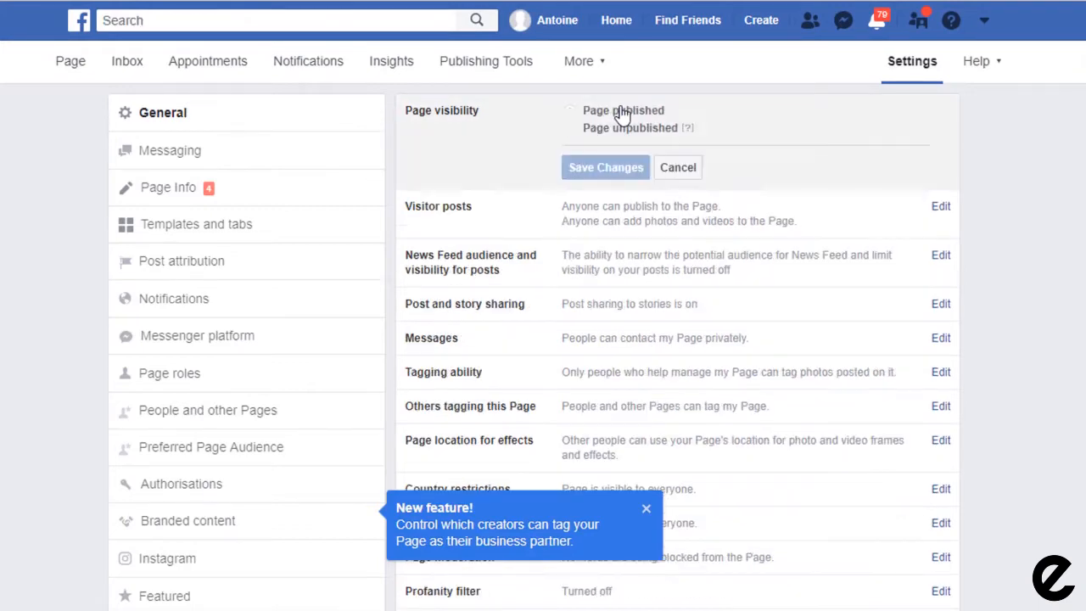
left_click(570, 129)
left_click(588, 168)
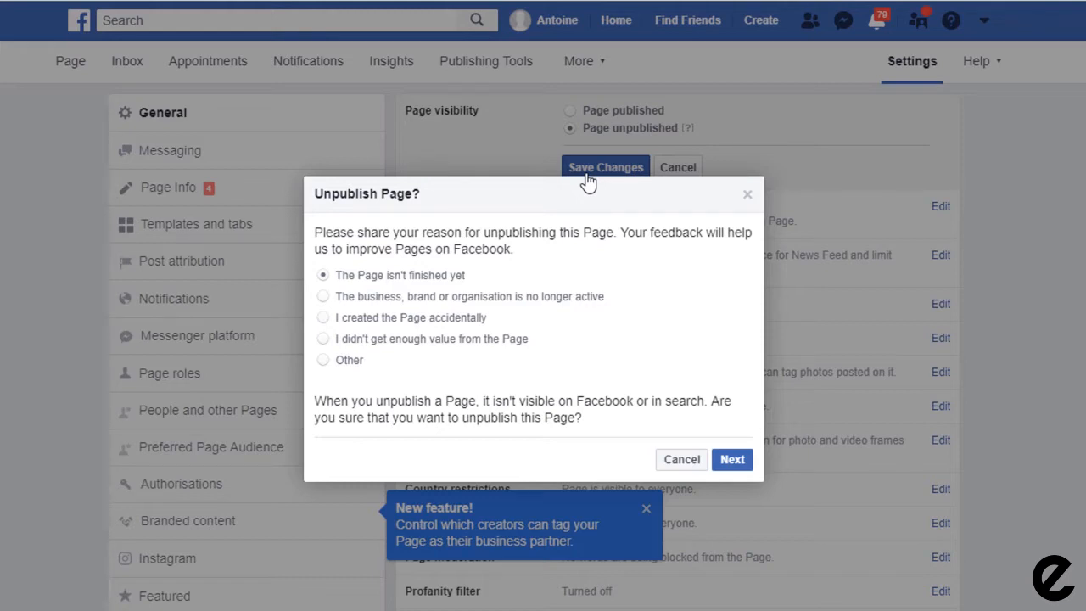
left_click(734, 465)
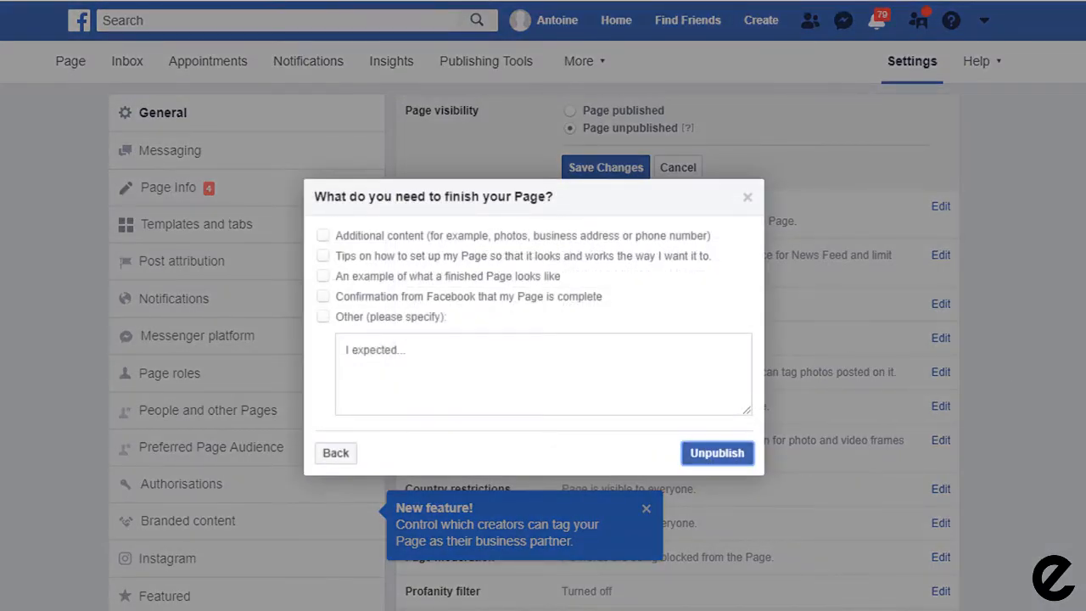
left_click(716, 452)
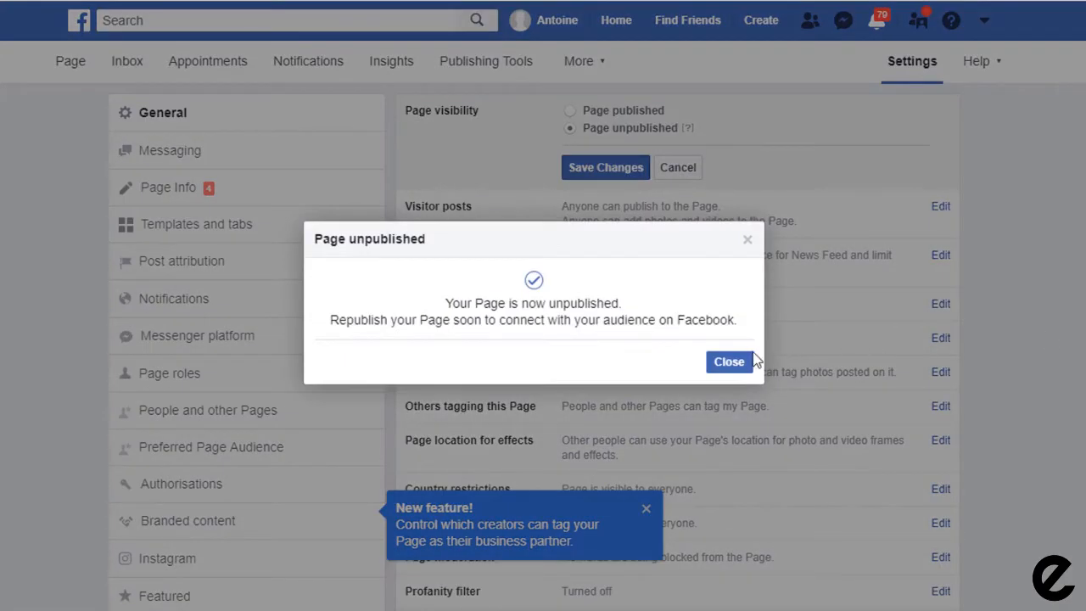
left_click(750, 361)
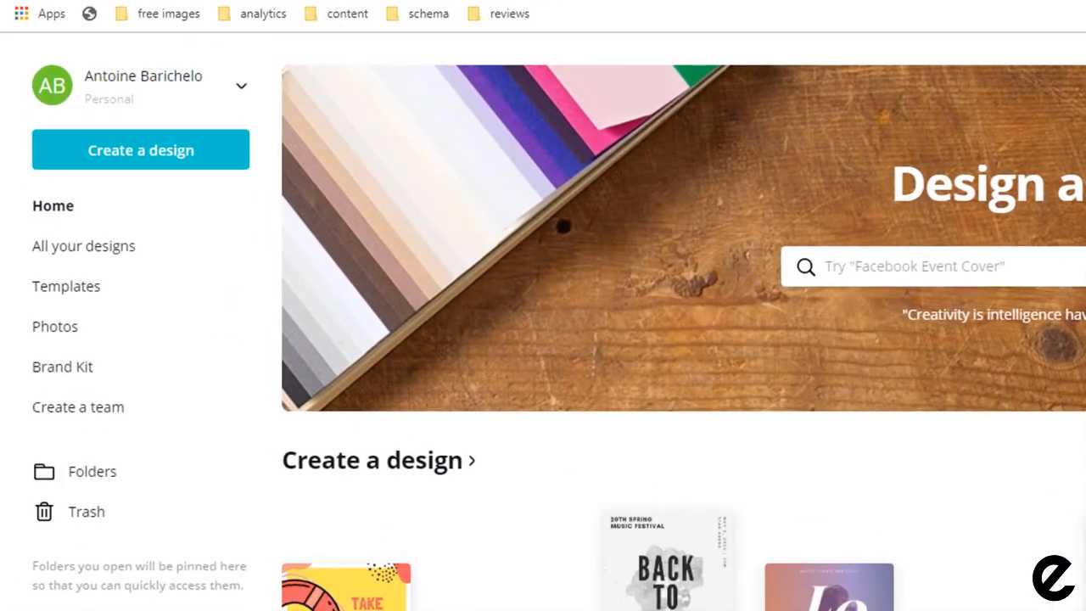
Step: Create a custom-size Canva design of 360 × 360 pixels
left_click(149, 167)
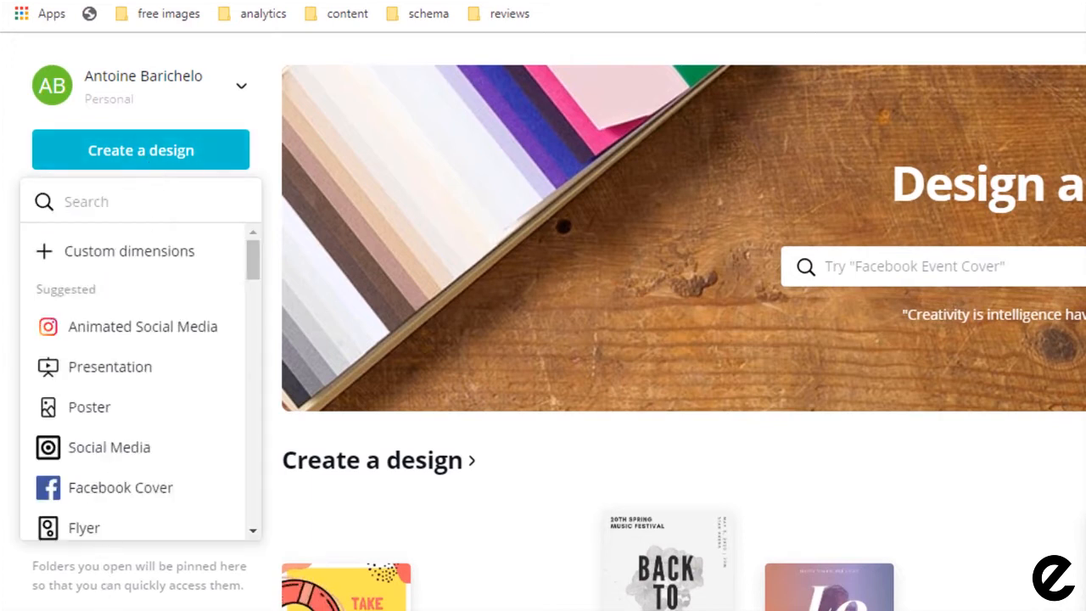
left_click(182, 262)
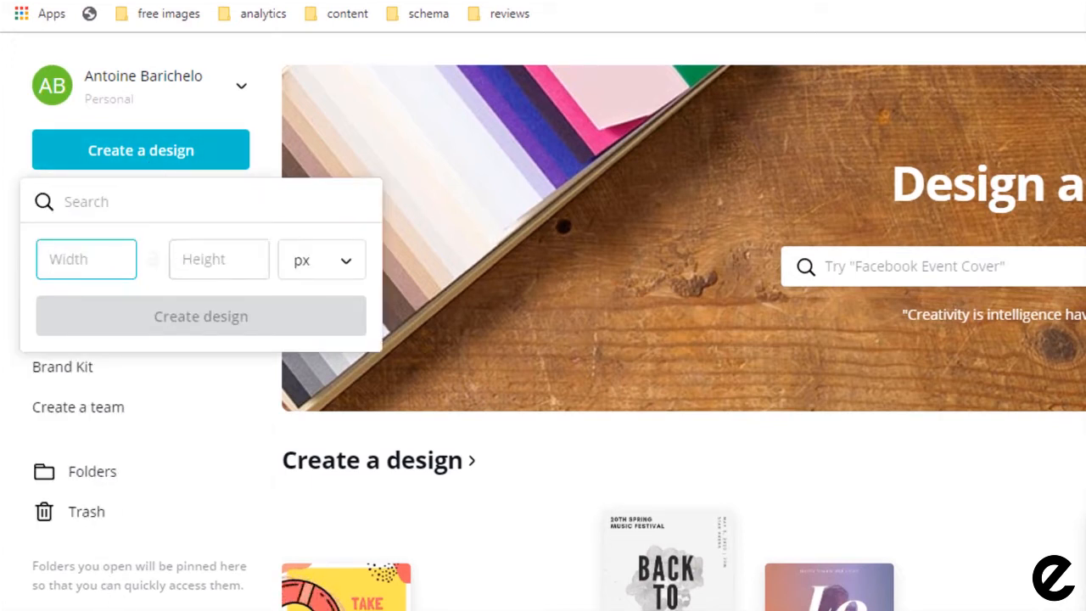
type("360")
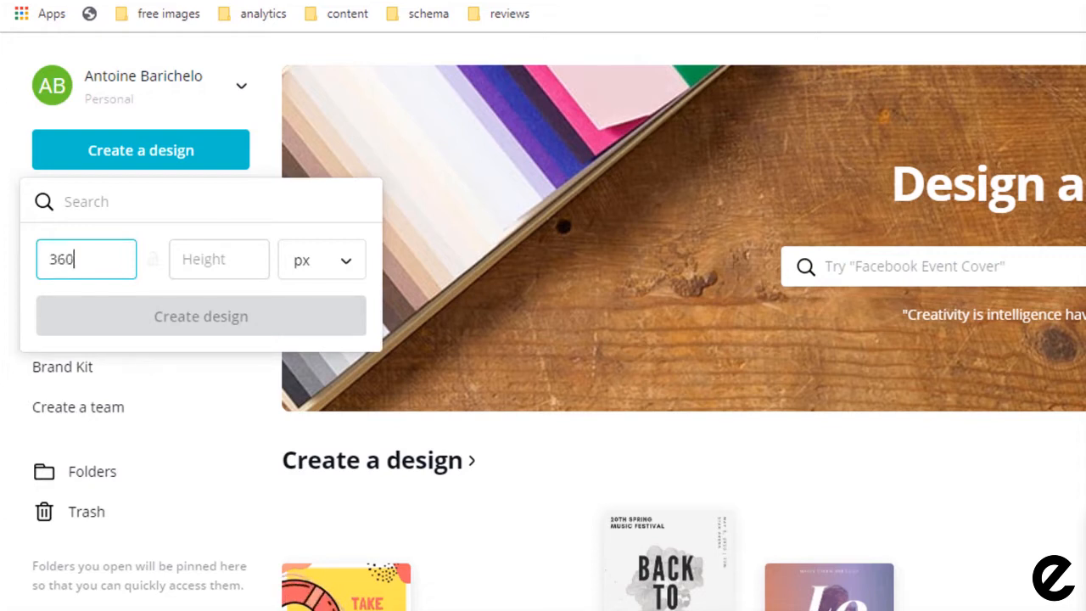
key("Tab")
type("360")
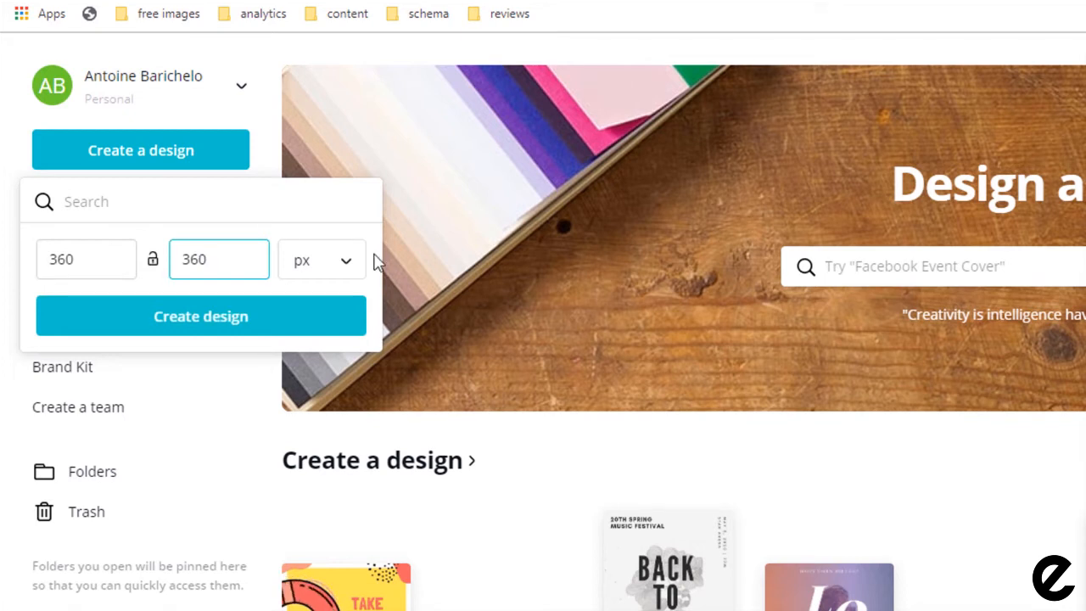
left_click(351, 270)
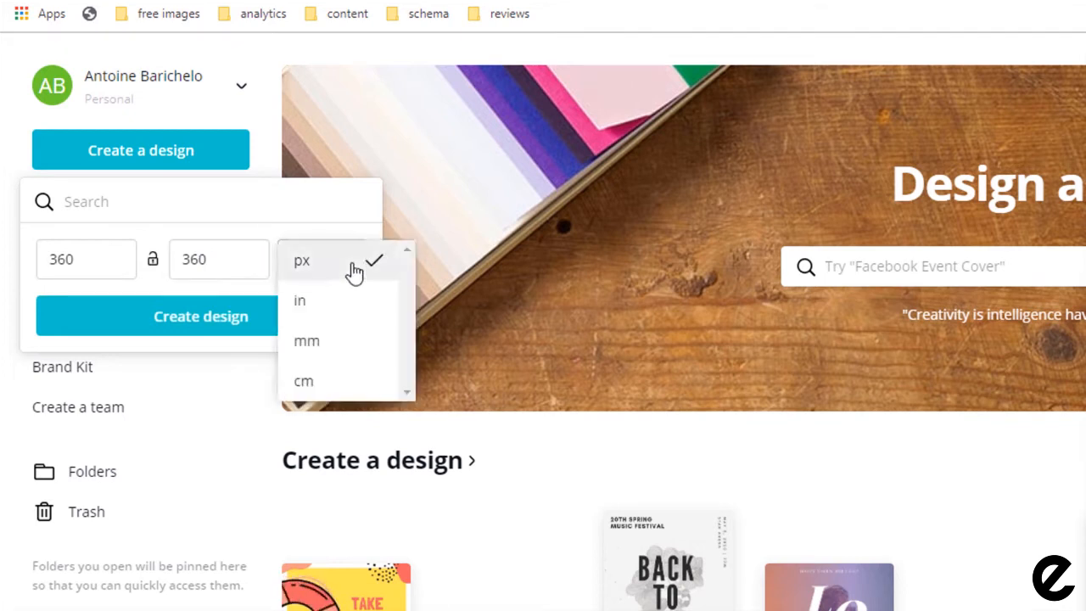
left_click(354, 269)
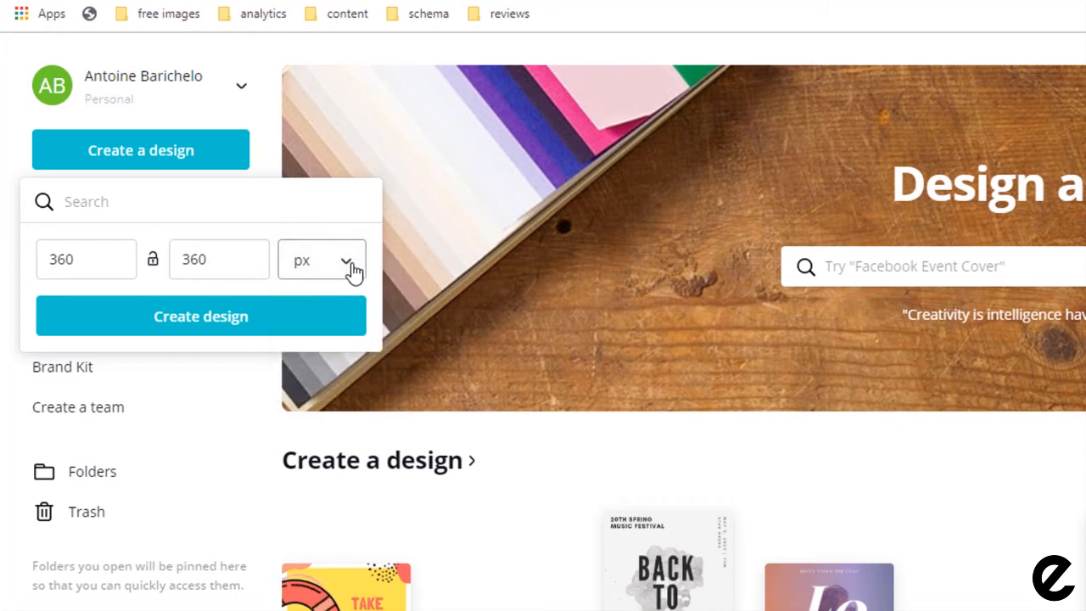
left_click(218, 325)
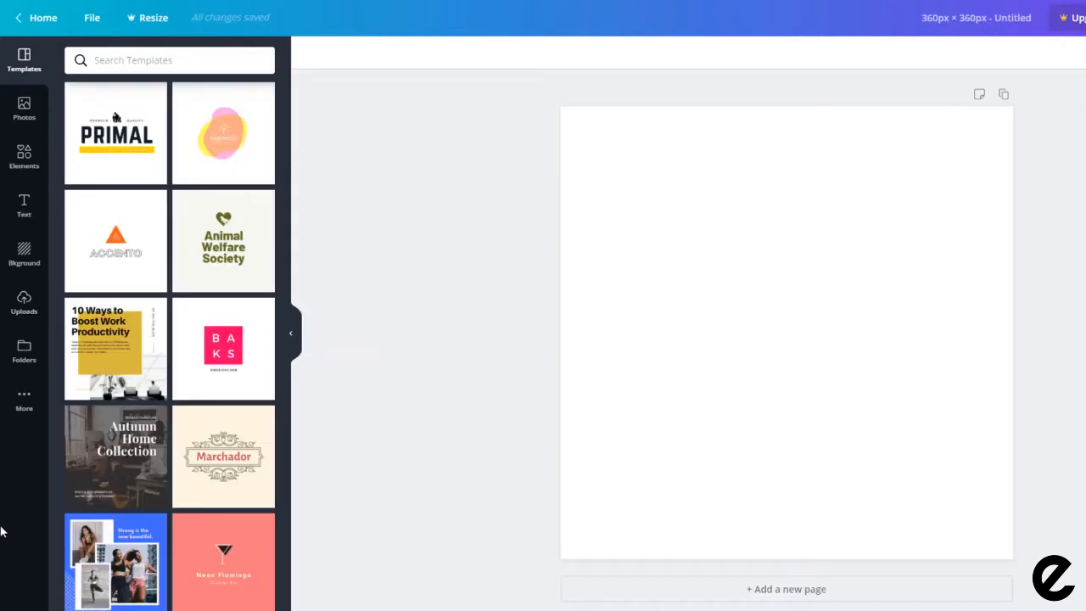
Step: Try a few templates, then search templates for 'hair' and apply True Fro Barbers
left_click_drag(217, 241, 814, 251)
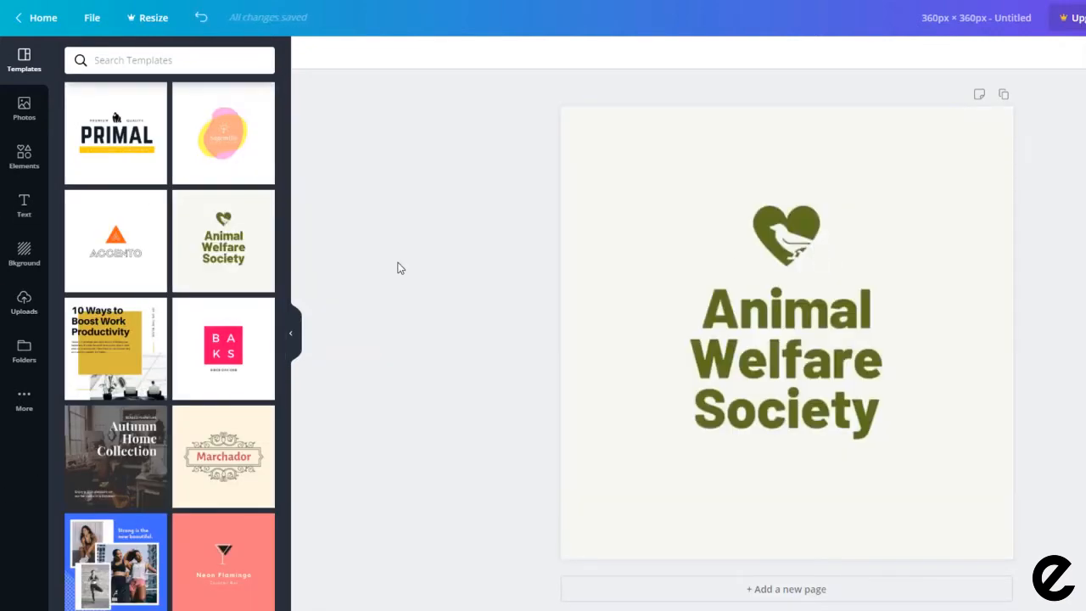
left_click_drag(257, 150, 877, 268)
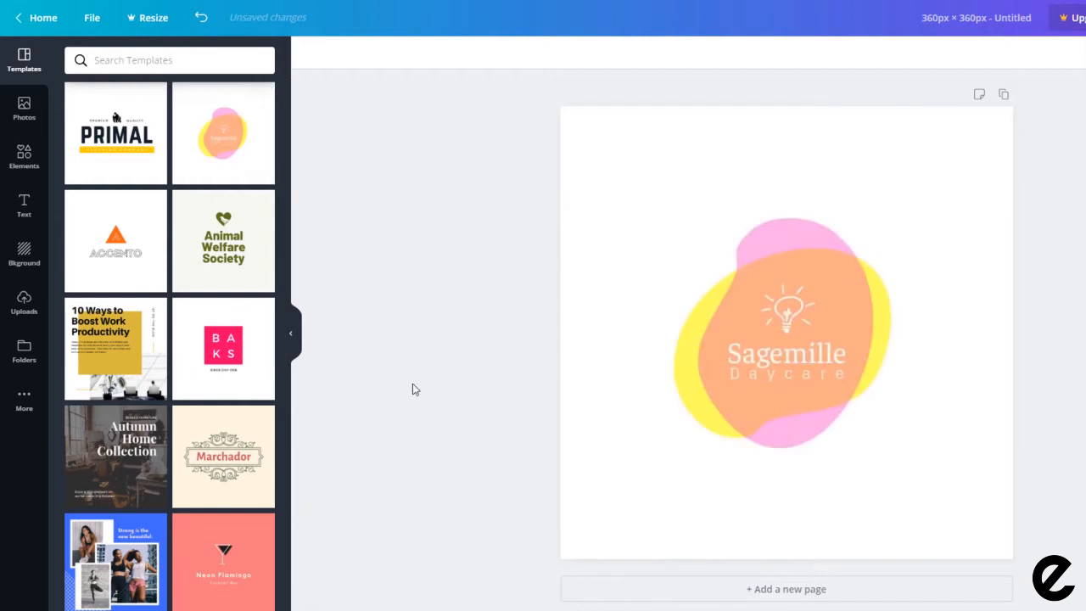
left_click_drag(228, 465, 713, 331)
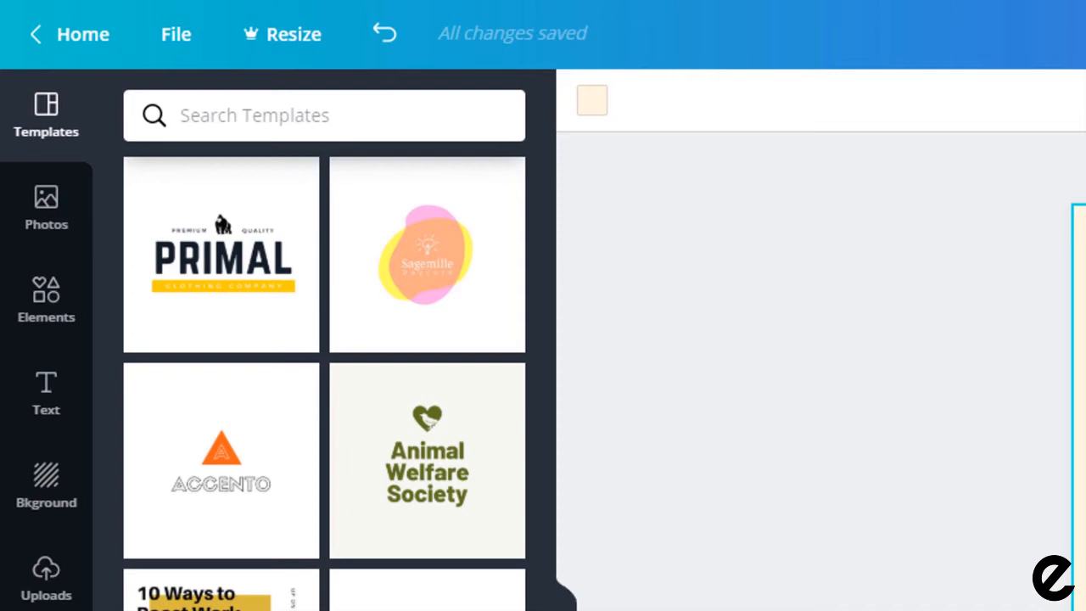
left_click(309, 112)
type("hair")
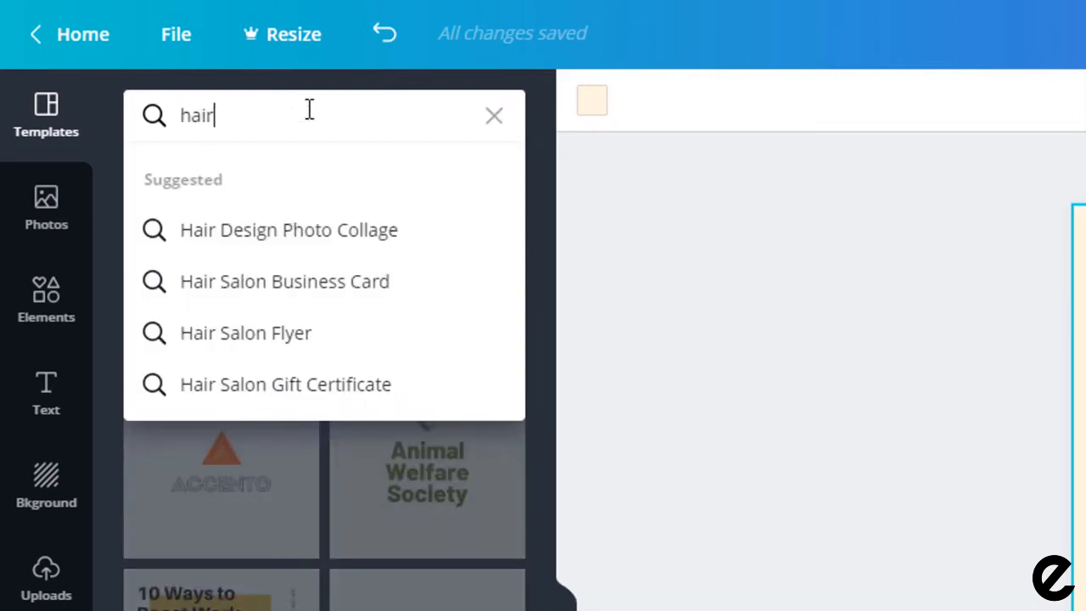
key("Return")
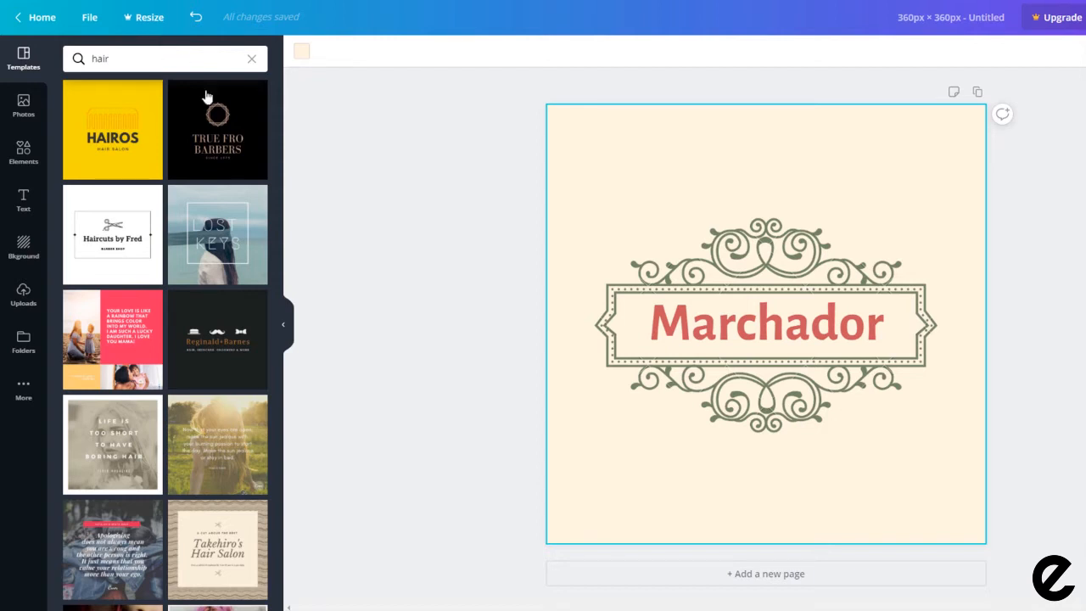
left_click(227, 129)
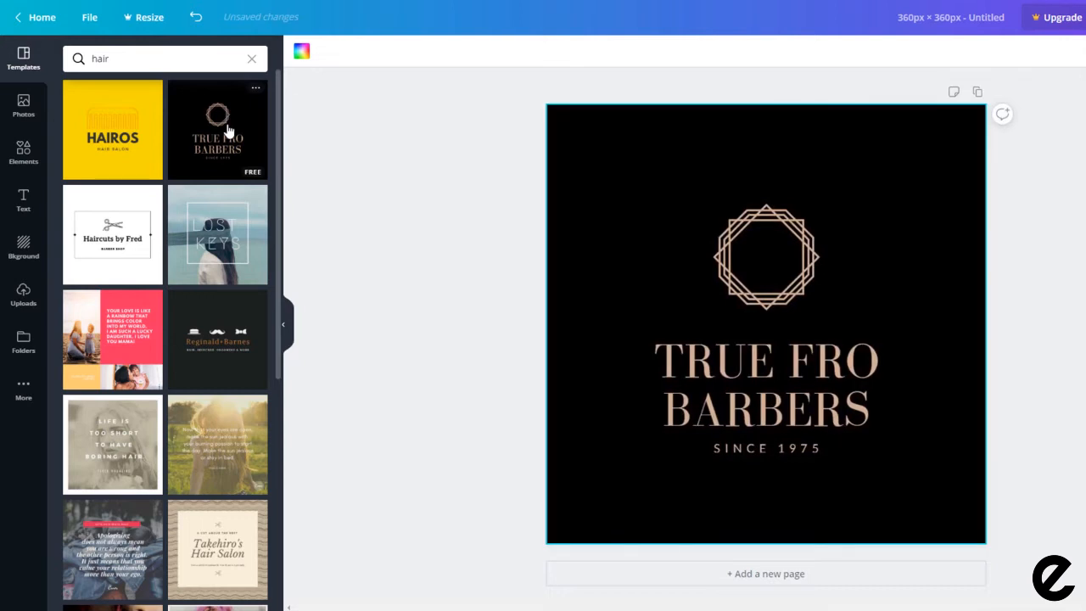
Step: Change the design's page background colour to orange
left_click(616, 133)
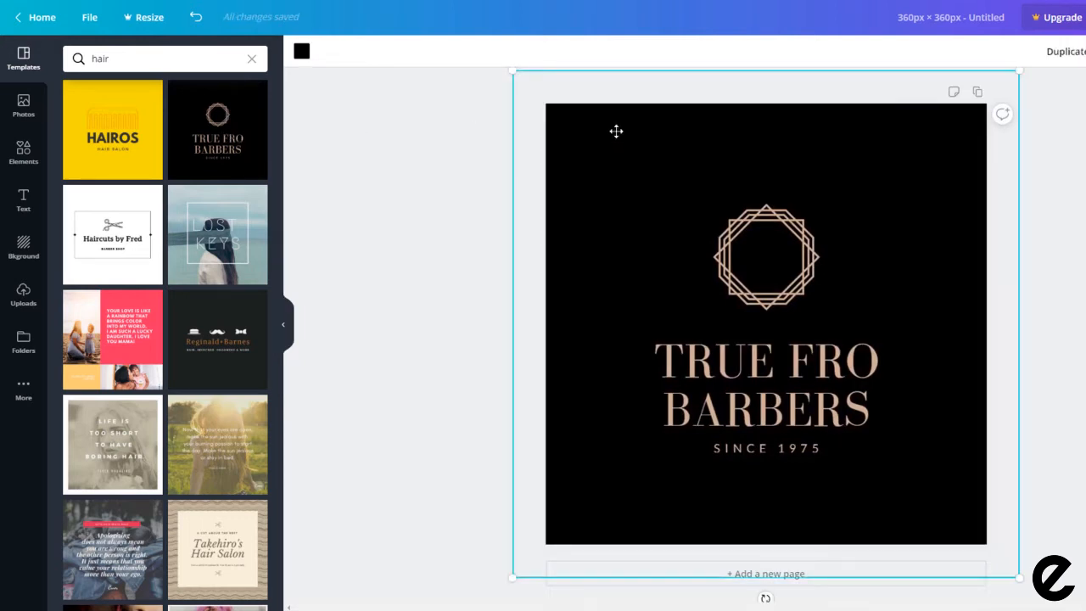
left_click(727, 263)
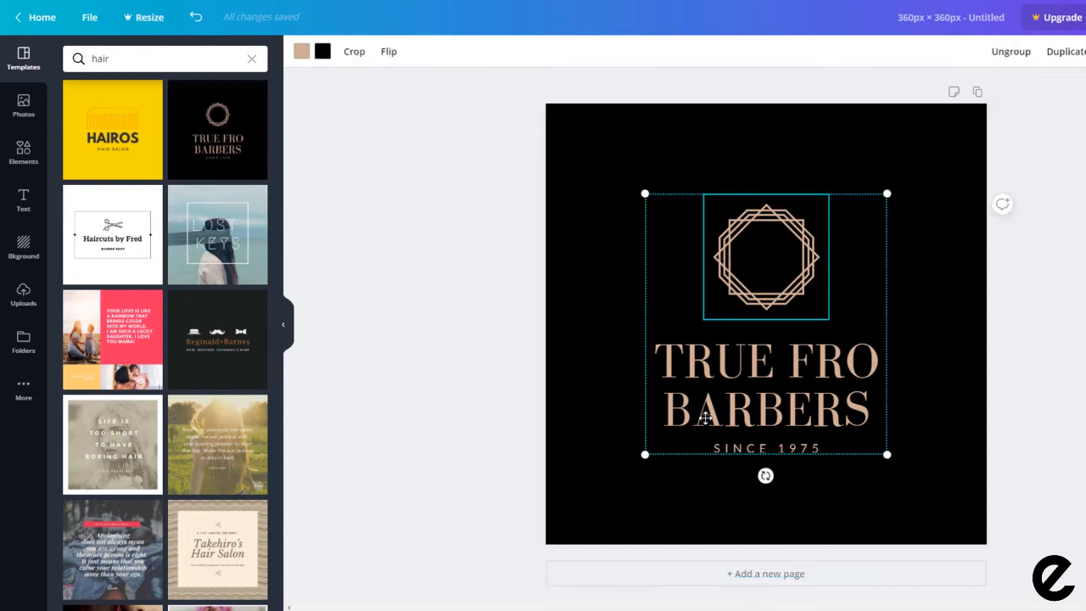
left_click(705, 418)
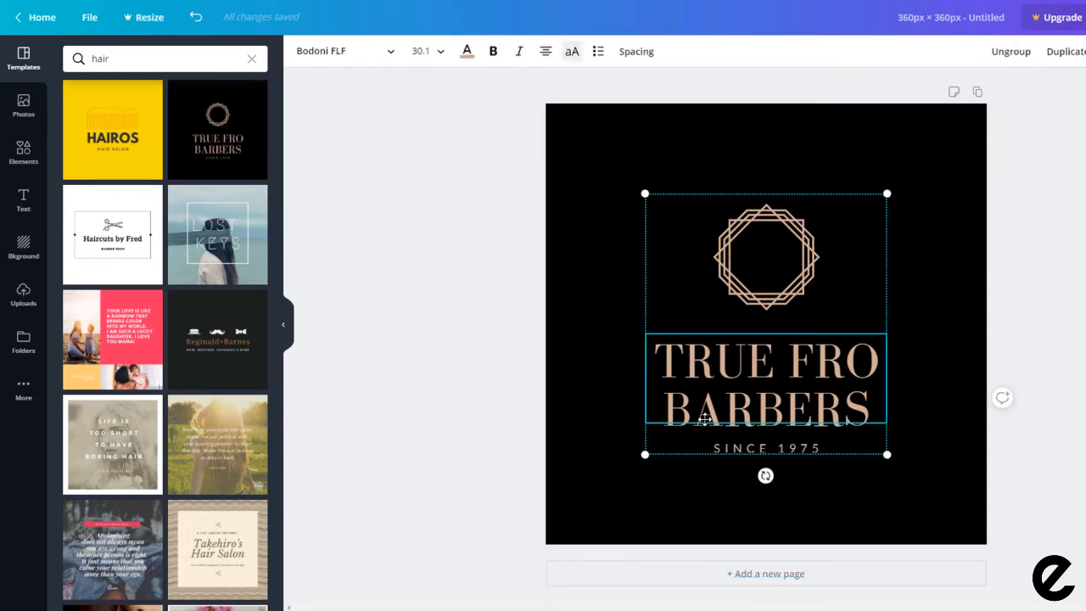
left_click(560, 149)
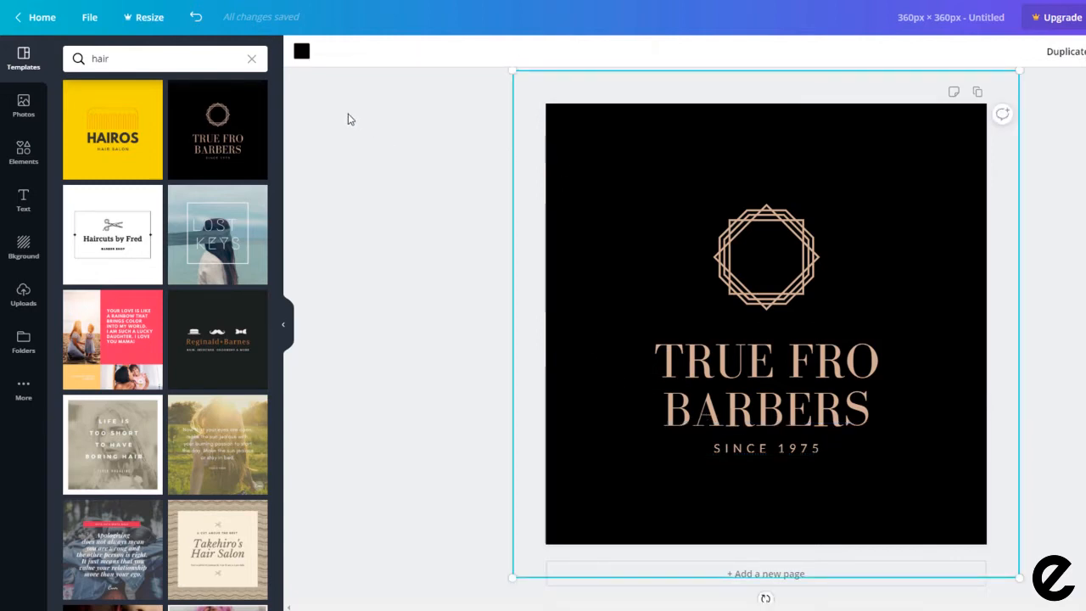
left_click(302, 52)
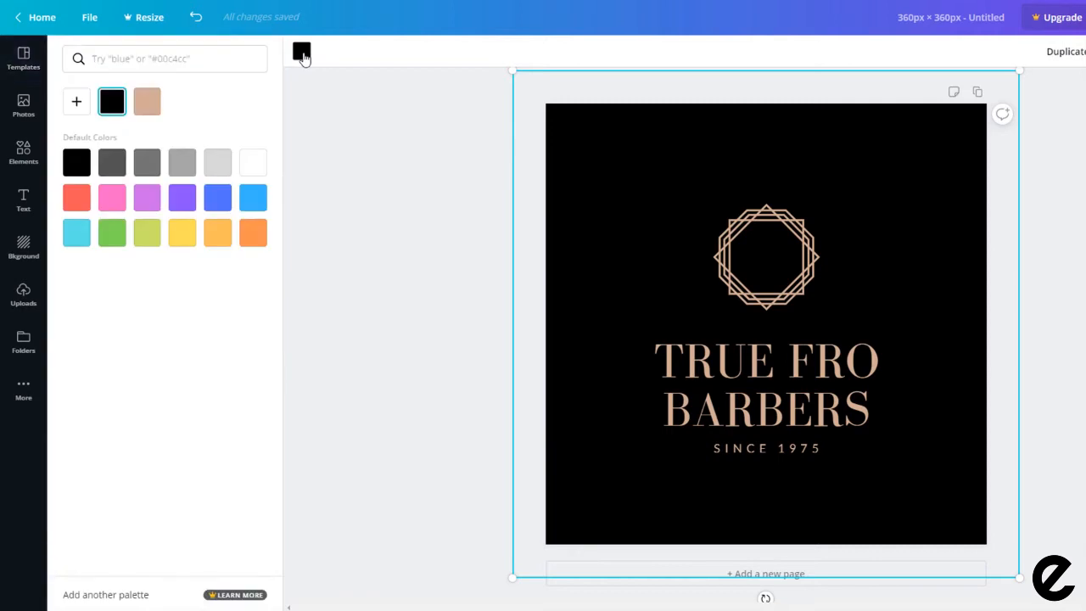
left_click(217, 232)
Step: Turn the emblem inside the logo white
double_click(761, 265)
left_click(323, 51)
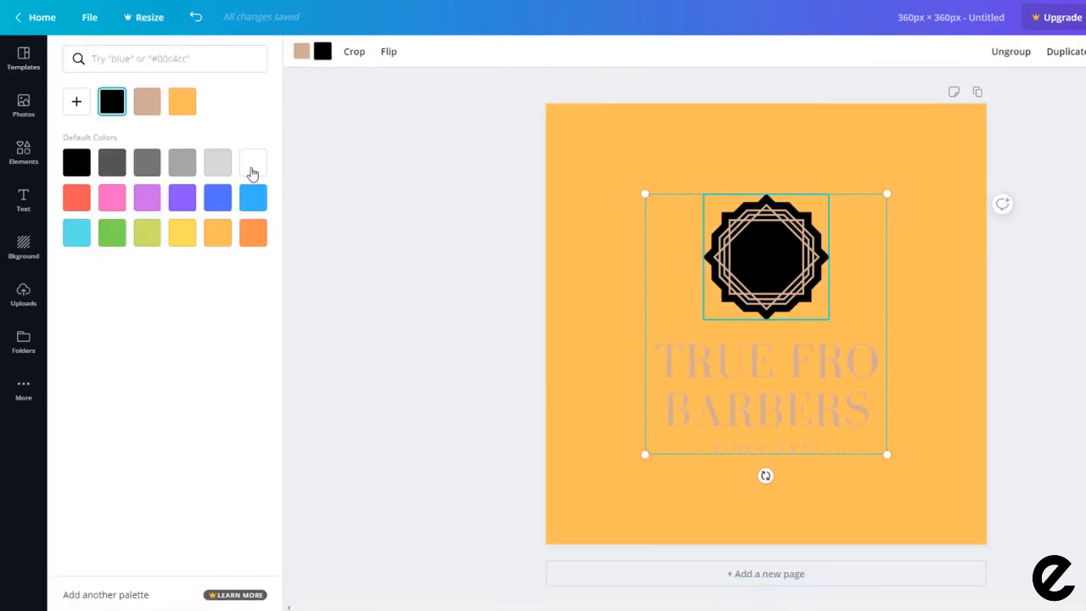
left_click(253, 163)
left_click(572, 431)
Step: Replace the TRUE FRO BARBERS title with PLANET HAIRDRESSING at font size 21
left_click(689, 371)
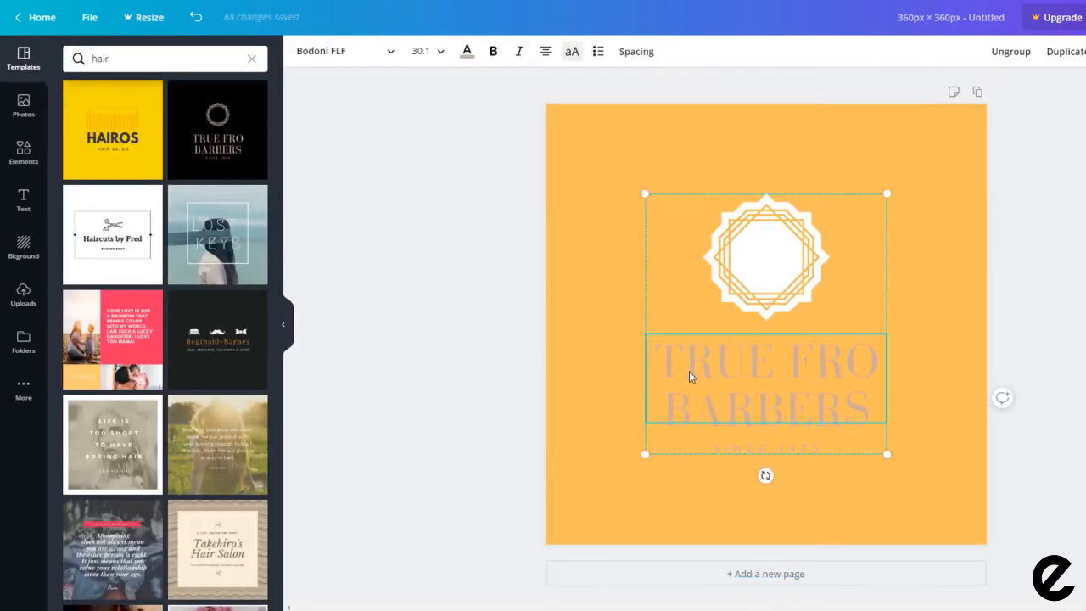
left_click_drag(689, 371, 876, 396)
type("PLANET HAIRDRESSING")
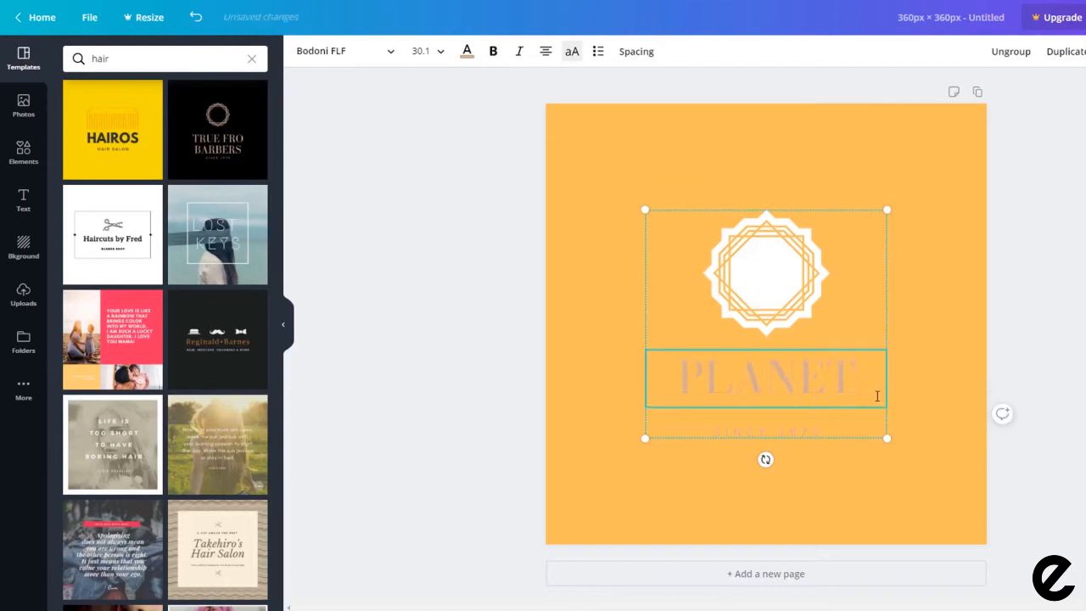
left_click_drag(821, 431, 679, 319)
left_click(440, 52)
left_click(427, 302)
left_click(440, 51)
left_click(429, 206)
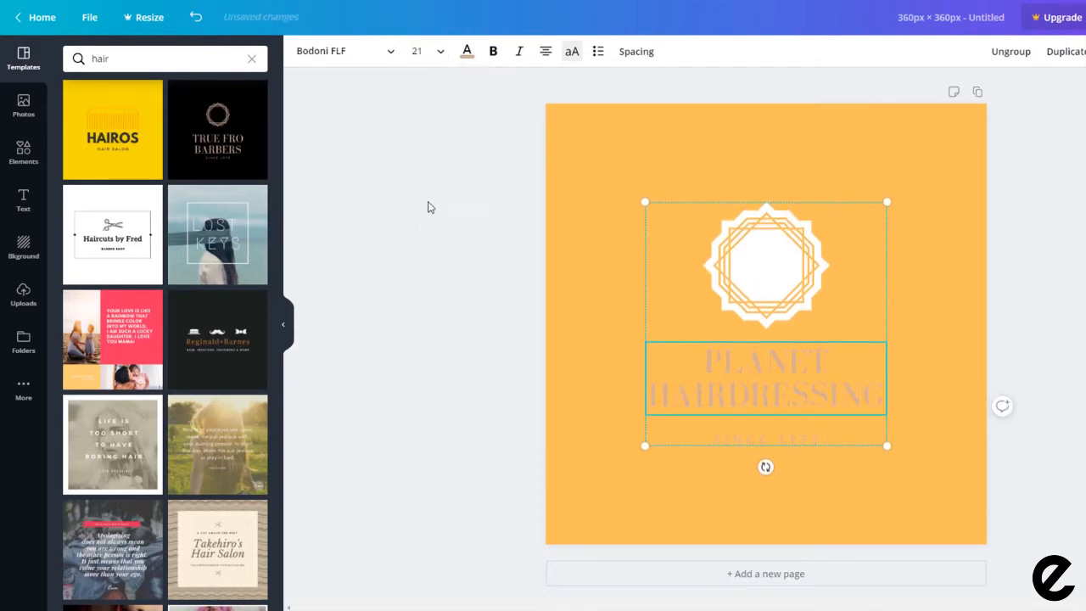
Step: Make the PLANET HAIRDRESSING title and the SINCE 2019 line white
left_click(467, 52)
left_click(183, 102)
left_click(734, 438)
left_click(182, 101)
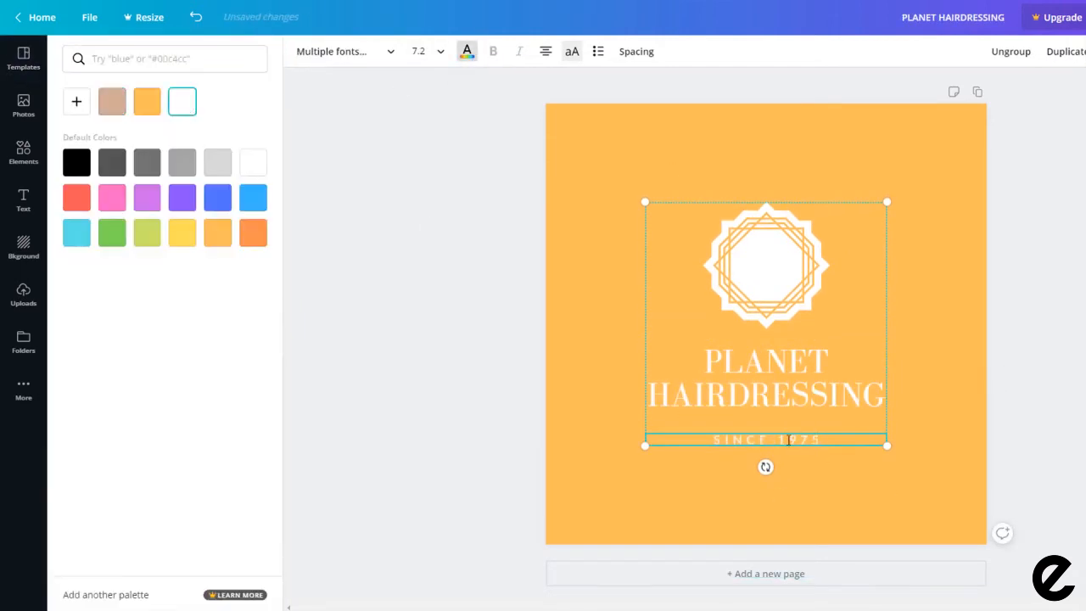
left_click(465, 315)
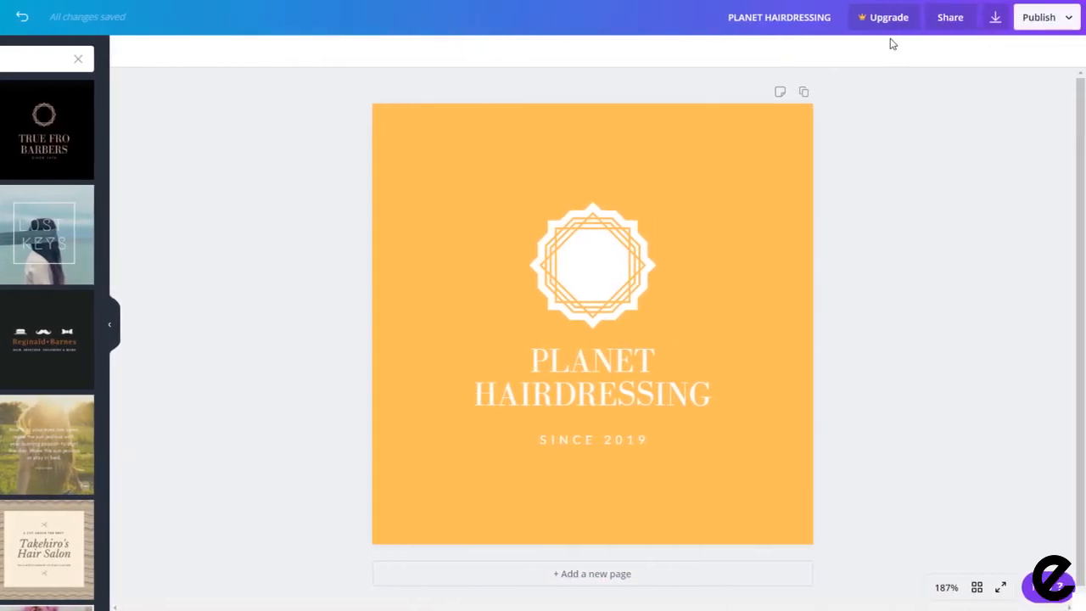
Step: Download the PLANET HAIRDRESSING logo design as a PNG file
left_click(1071, 25)
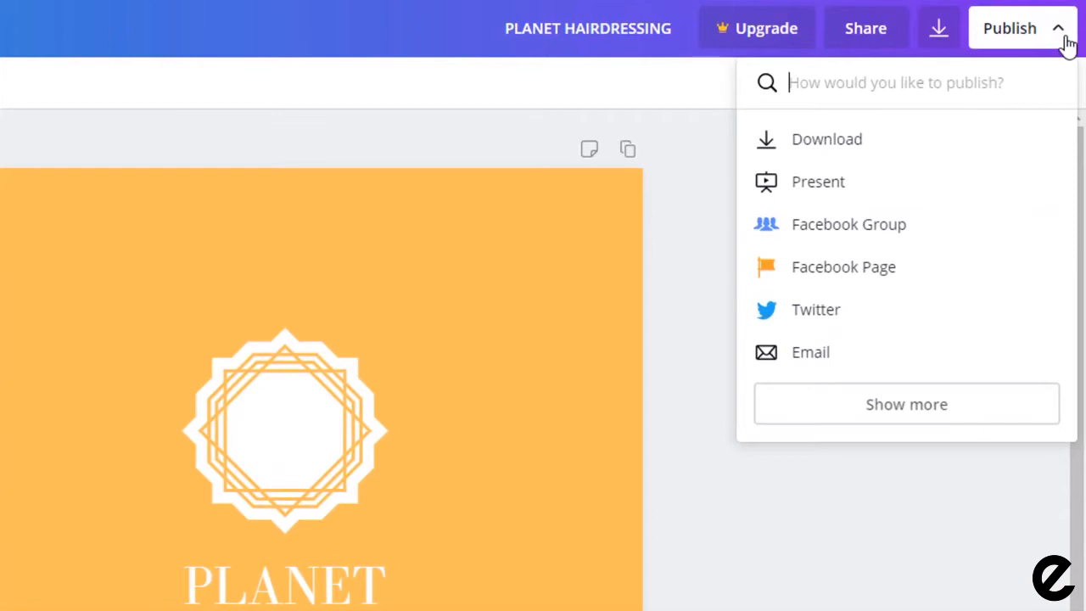
left_click(819, 141)
left_click(865, 286)
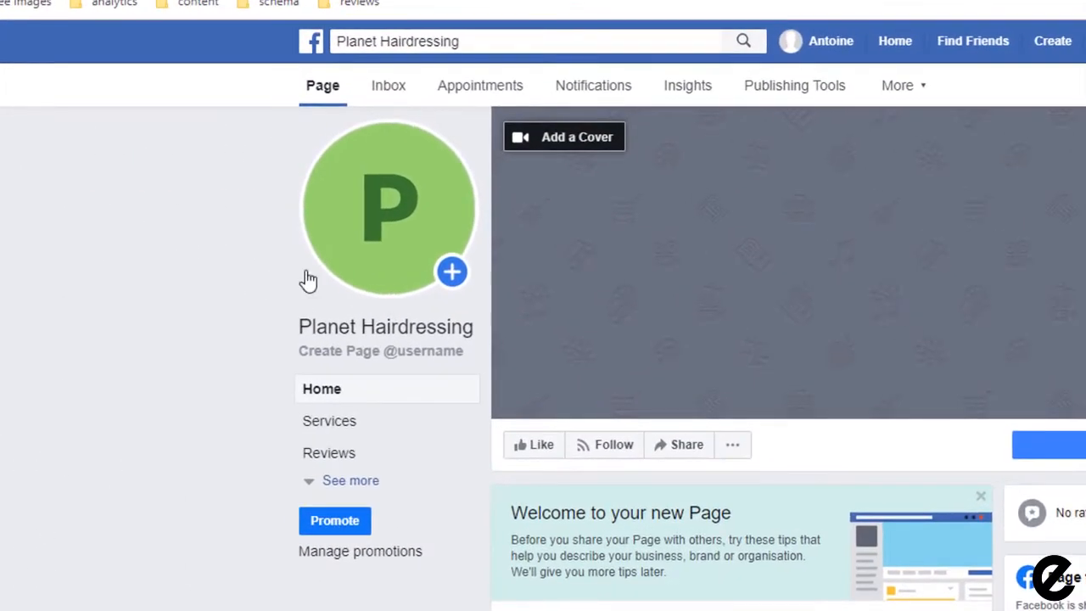
Step: Upload the PLANET HAIRDRESSING logo as profile picture with description 'planet hairdressing logo' and save
mouse_move(311, 181)
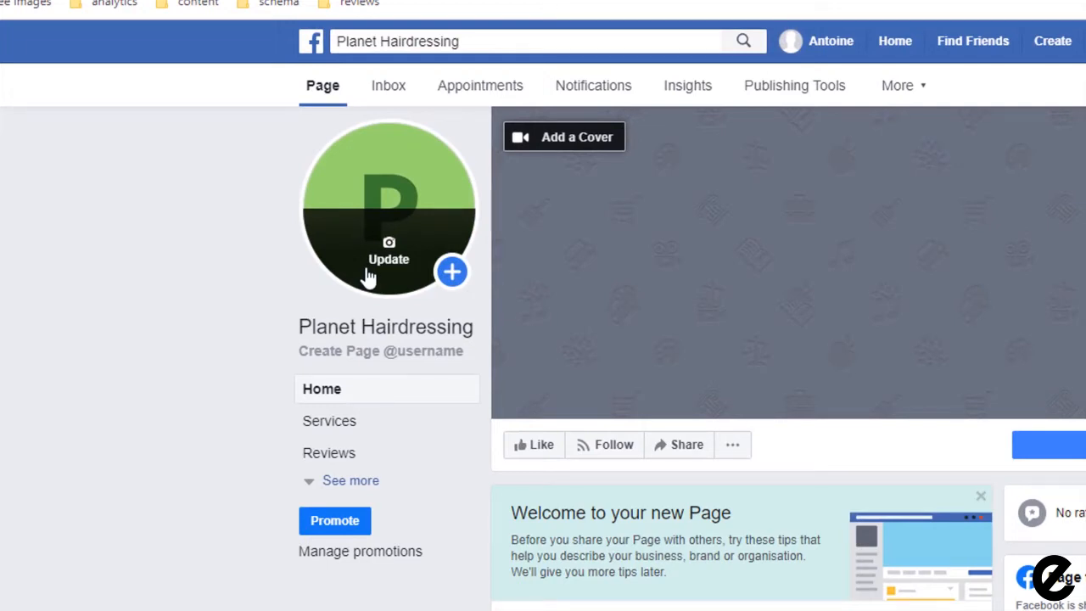
left_click(369, 276)
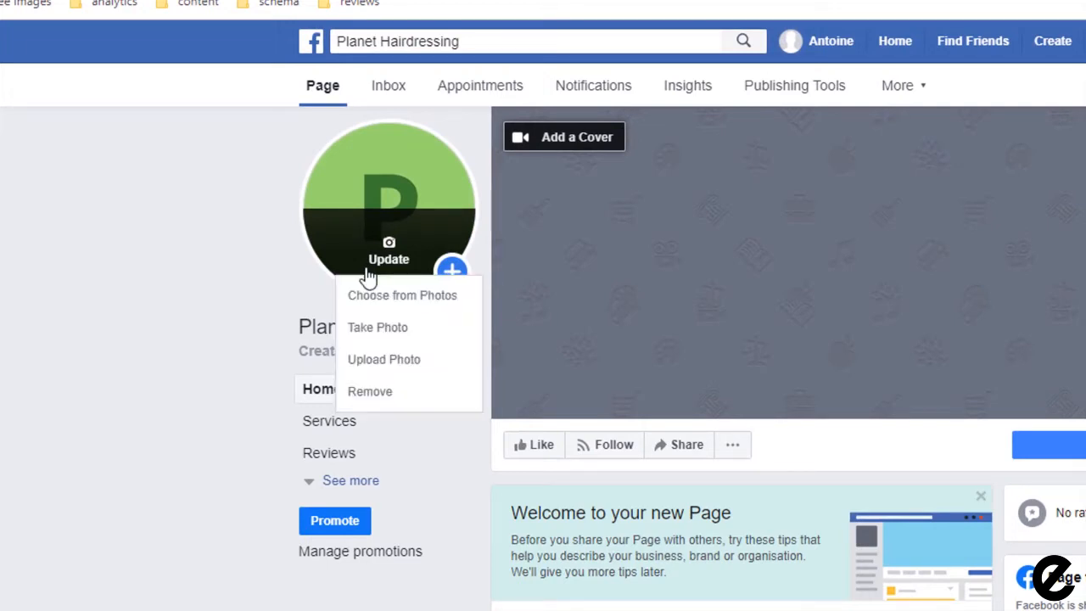
left_click(388, 365)
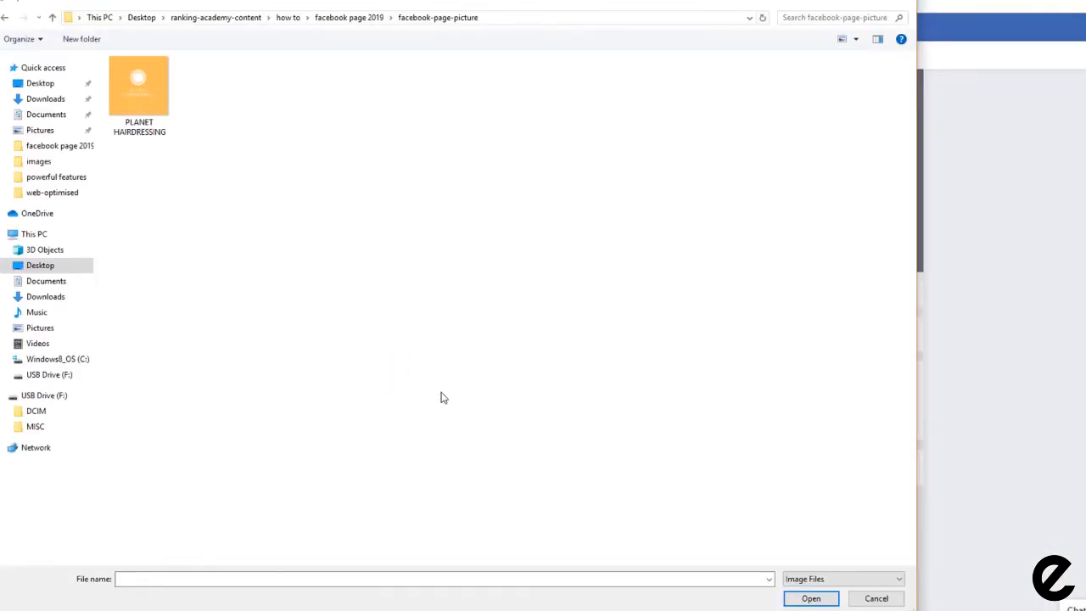
left_click(135, 101)
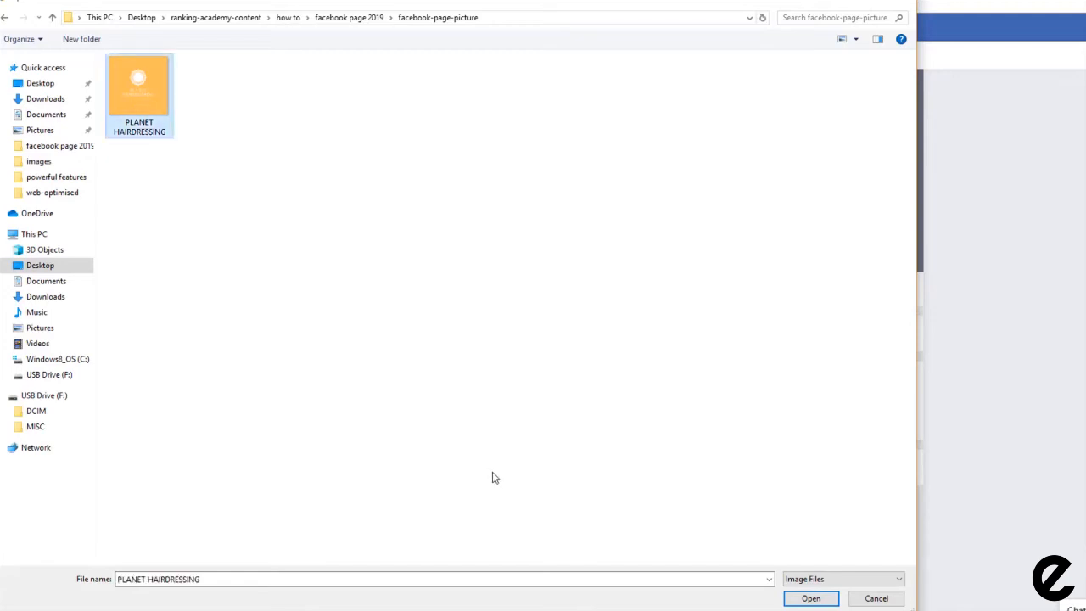
left_click(812, 597)
left_click(411, 142)
type("planet hairdressing logo")
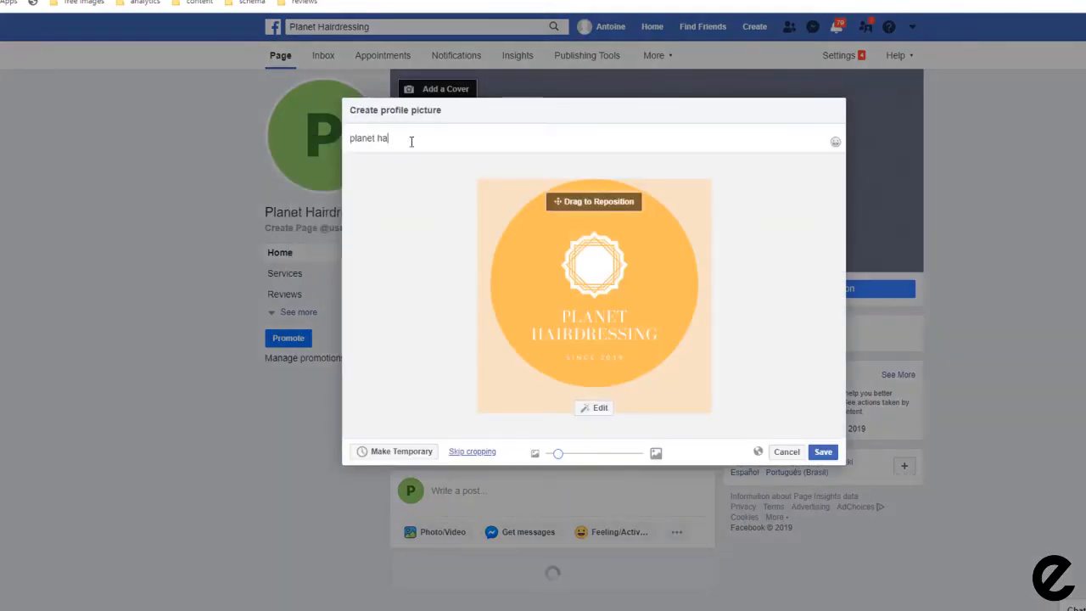
left_click(823, 452)
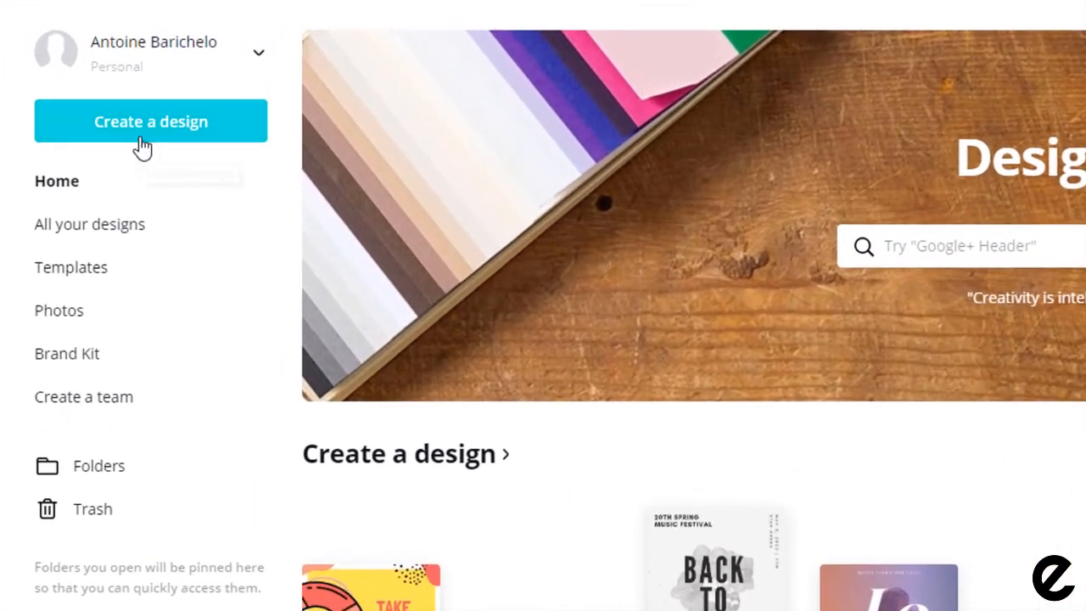
Step: Create a new Facebook Cover design from the West Glide Salon template
left_click(141, 148)
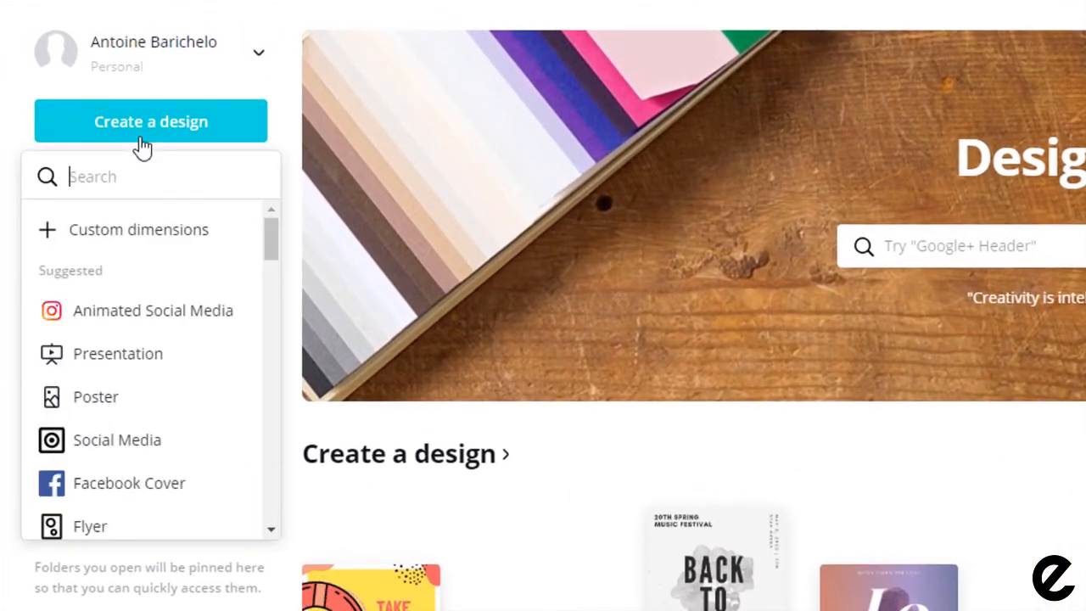
type("facebook co")
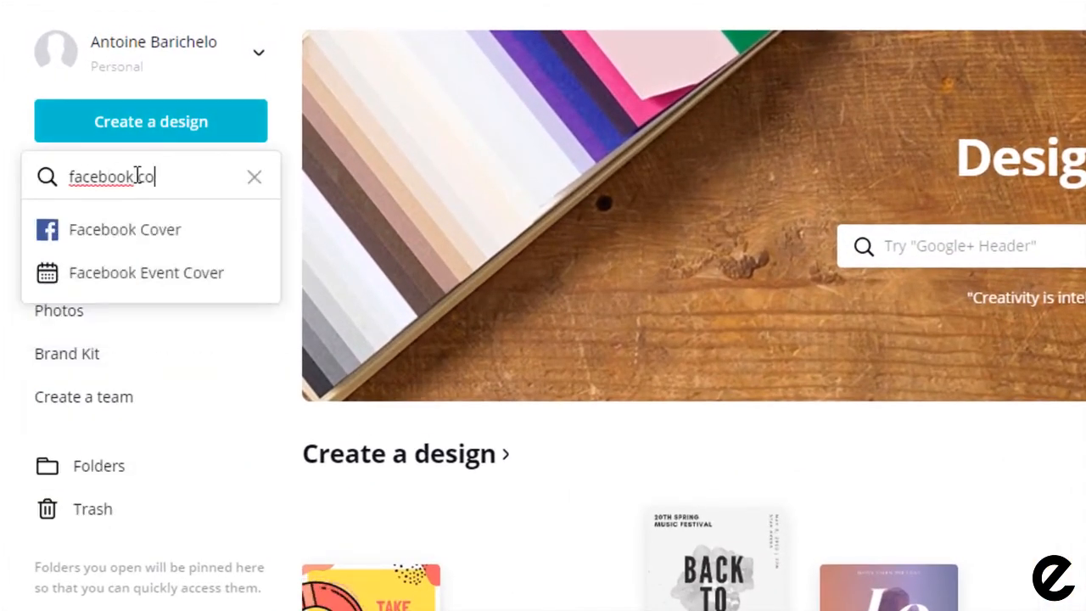
key("Return")
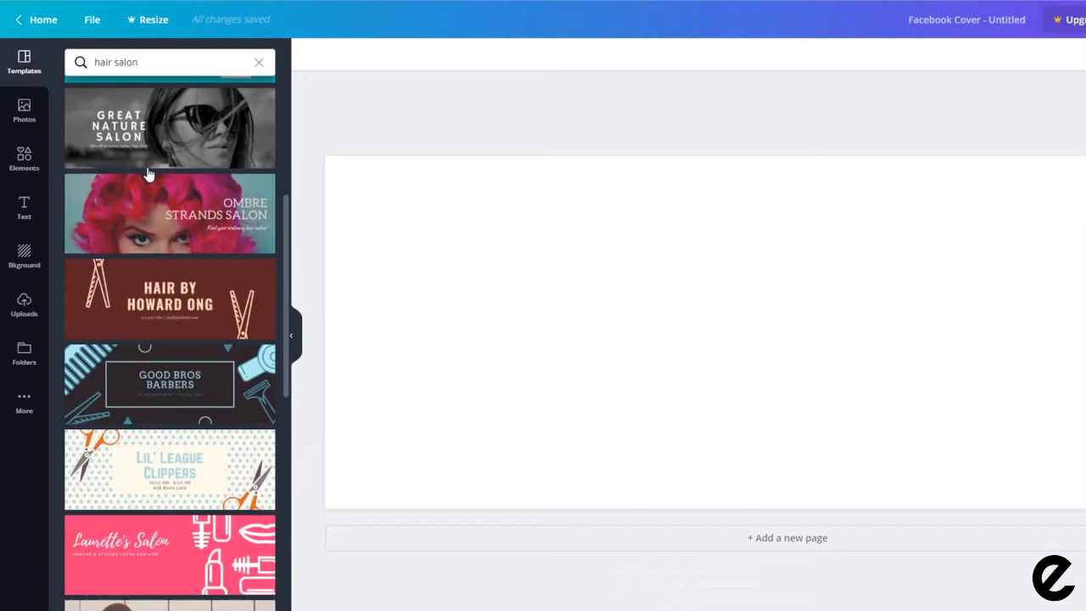
scroll(147, 173, "down", 15)
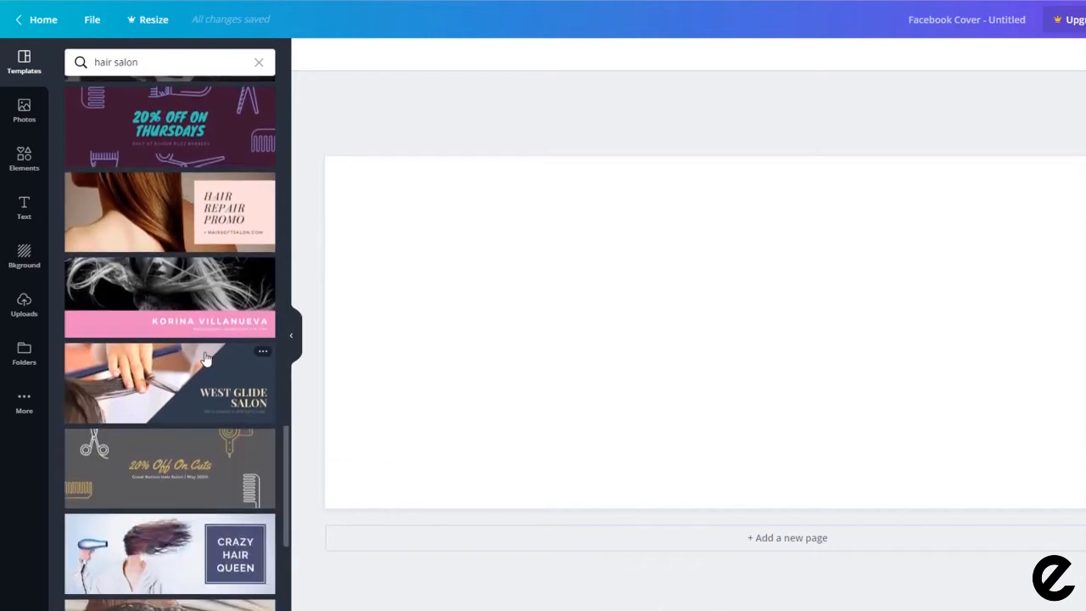
left_click(211, 351)
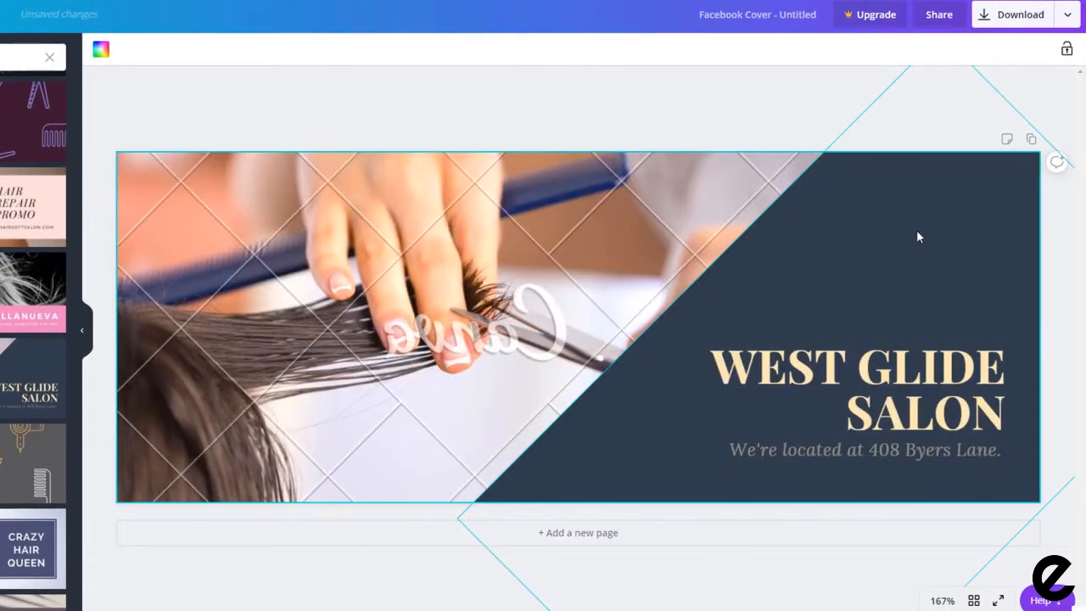
Step: Recolour the background shape orange and change the title to white 'PLANET HAIRDRESSING'
left_click(916, 237)
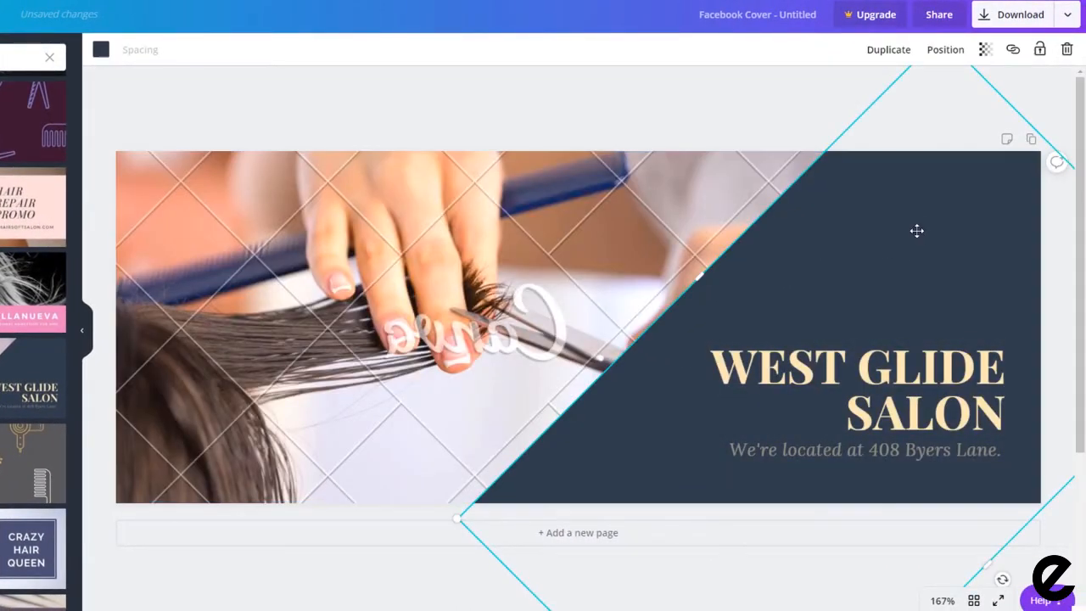
left_click(100, 50)
left_click(15, 236)
left_click(848, 373)
left_click(51, 163)
double_click(857, 373)
type("PLANET HAIRDRESSING")
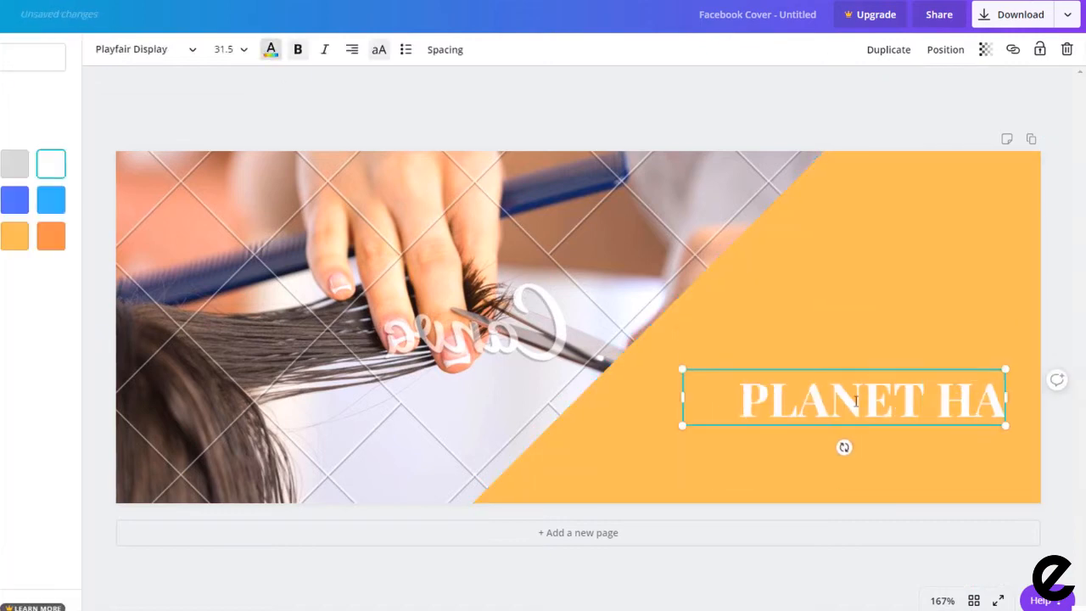
left_click_drag(682, 350, 637, 351)
left_click(681, 475)
Step: Replace the background photo with the black-and-white windswept-hair stock photo
left_click(653, 374)
left_click(28, 109)
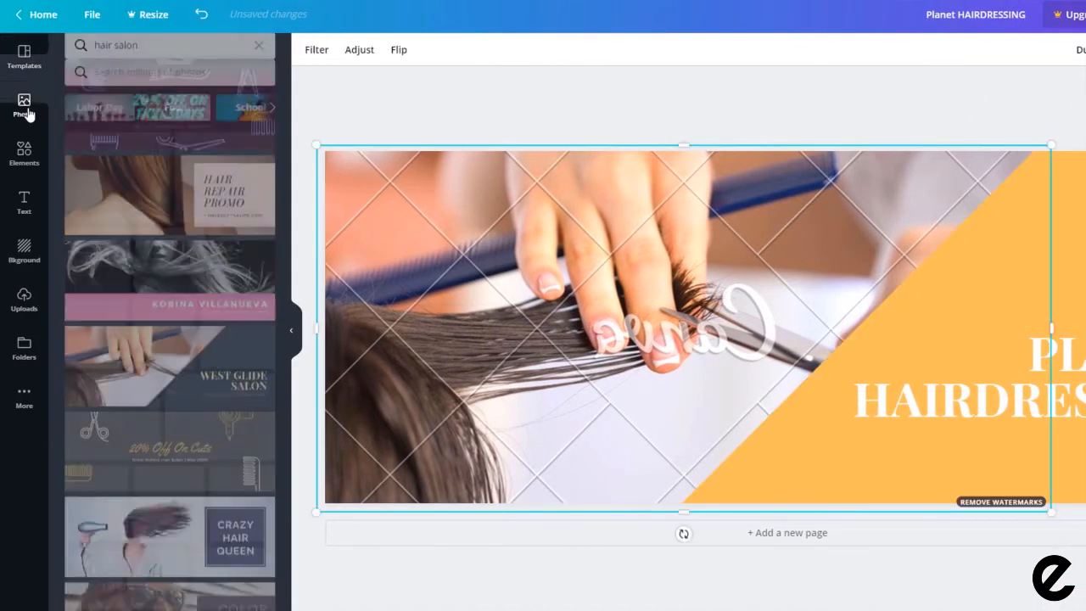
left_click_drag(207, 227, 480, 245)
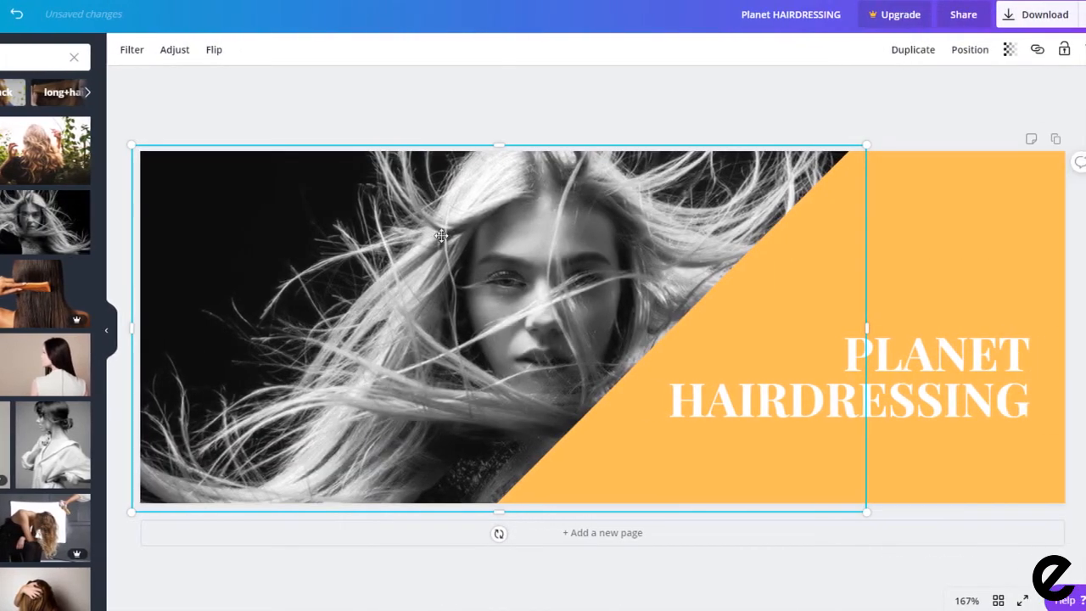
left_click(490, 116)
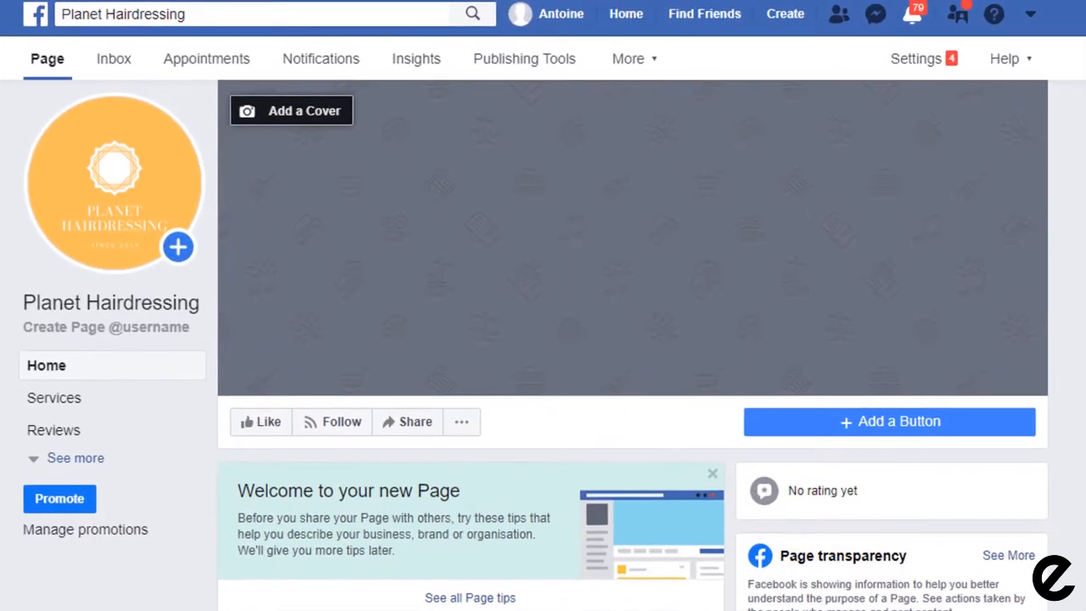
left_click(316, 100)
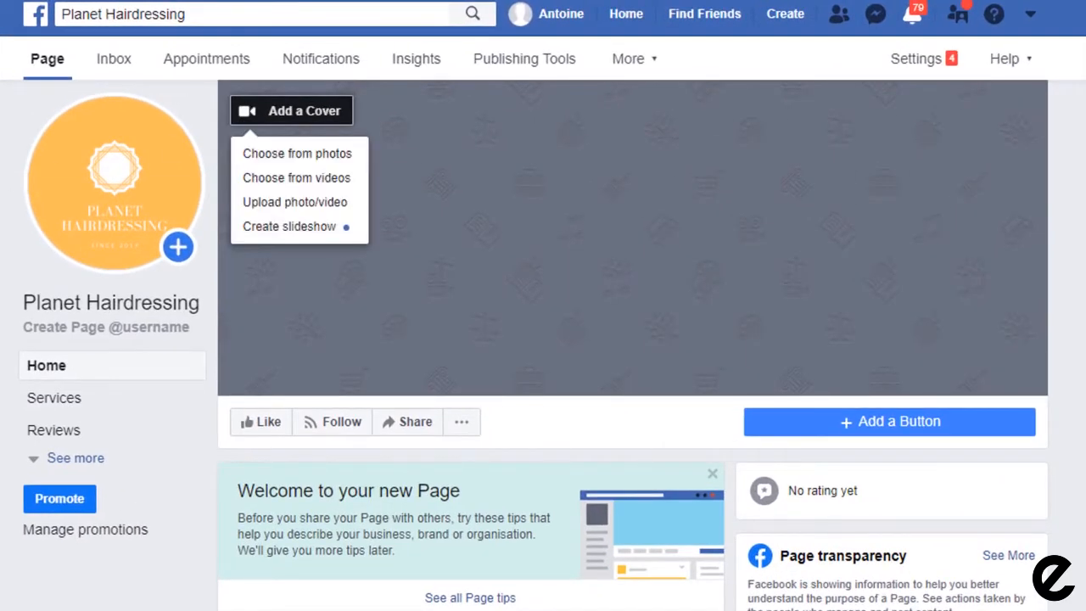
left_click(308, 209)
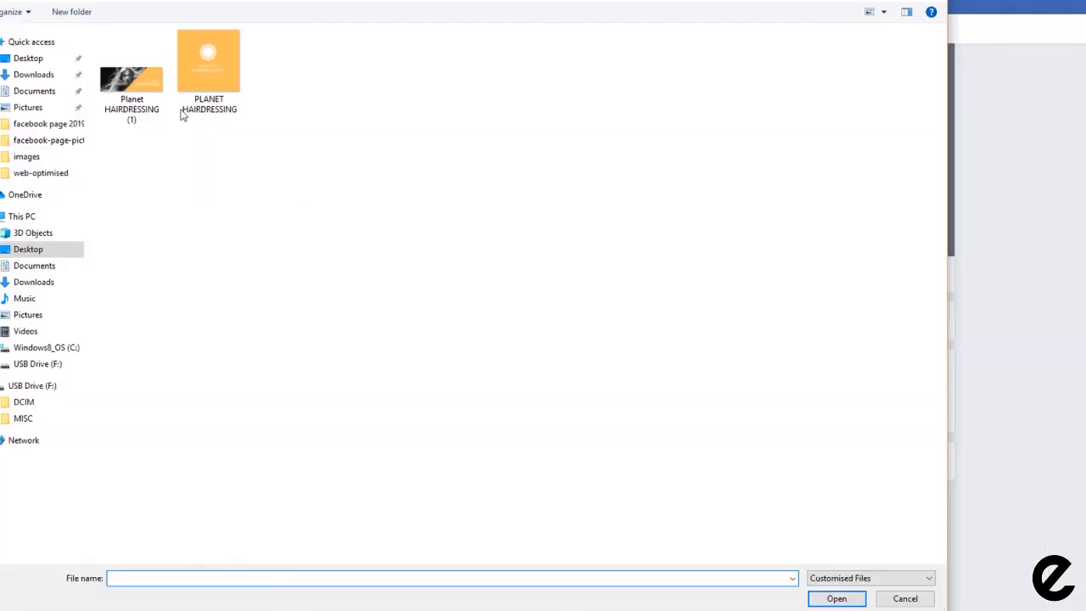
Step: Upload 'Planet HAIRDRESSING (1)' as the Page's cover photo and save it
left_click(132, 76)
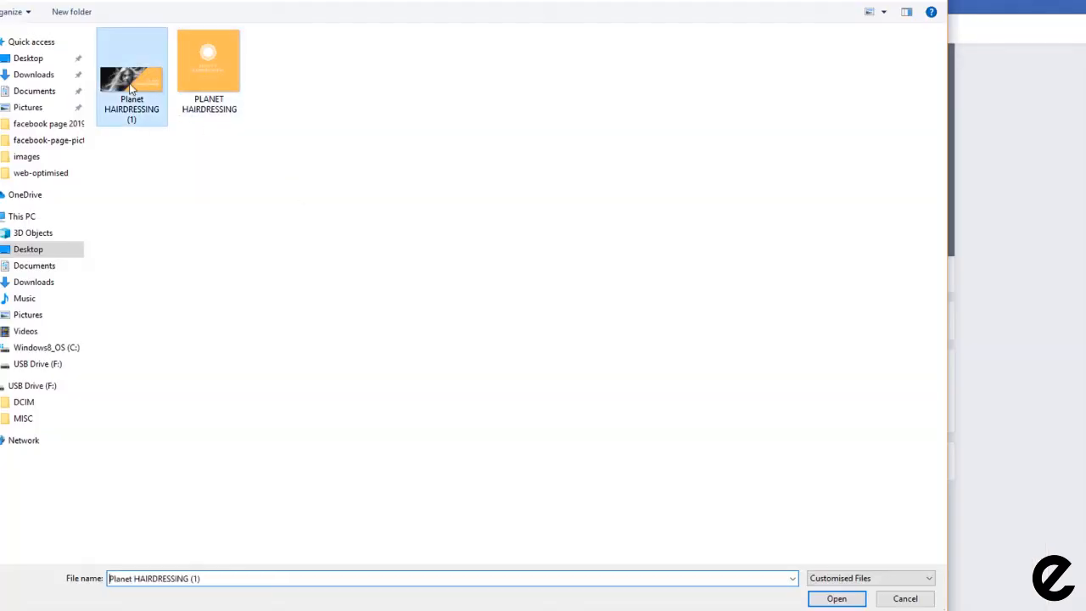
left_click(836, 598)
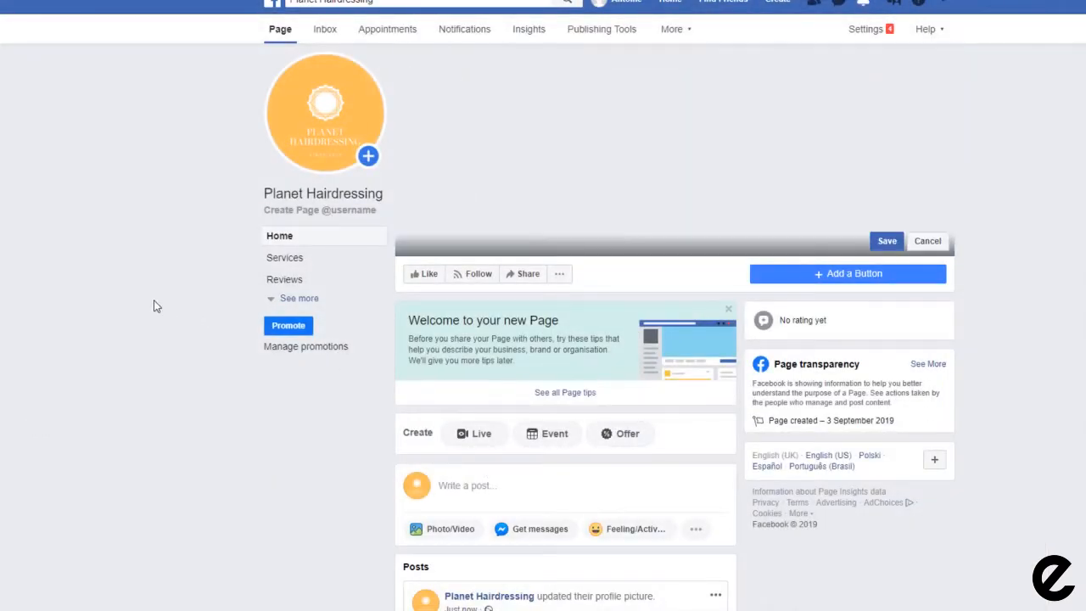
left_click(888, 241)
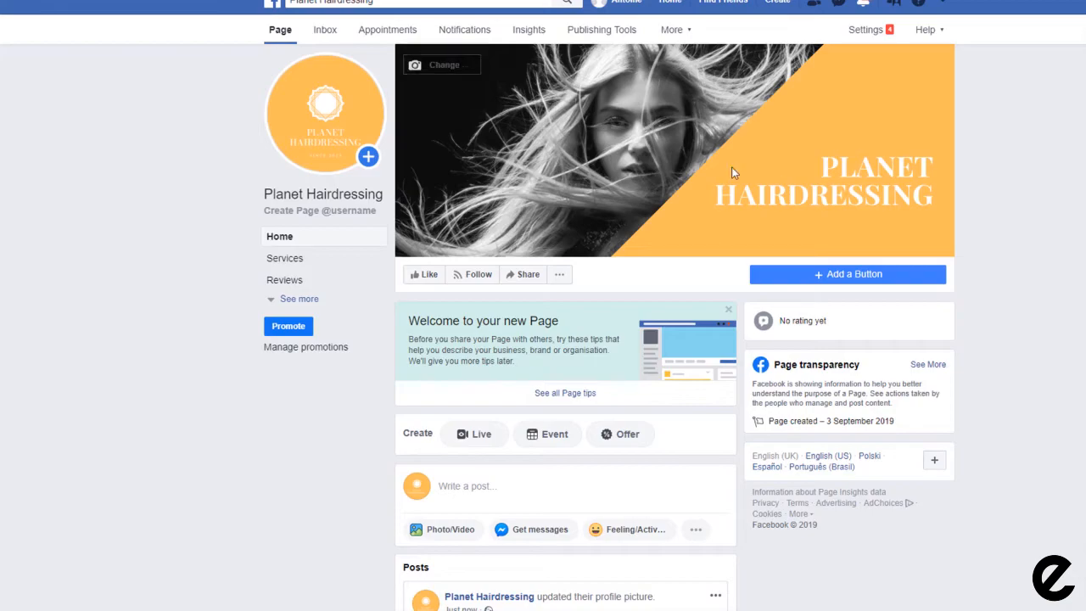
left_click(670, 146)
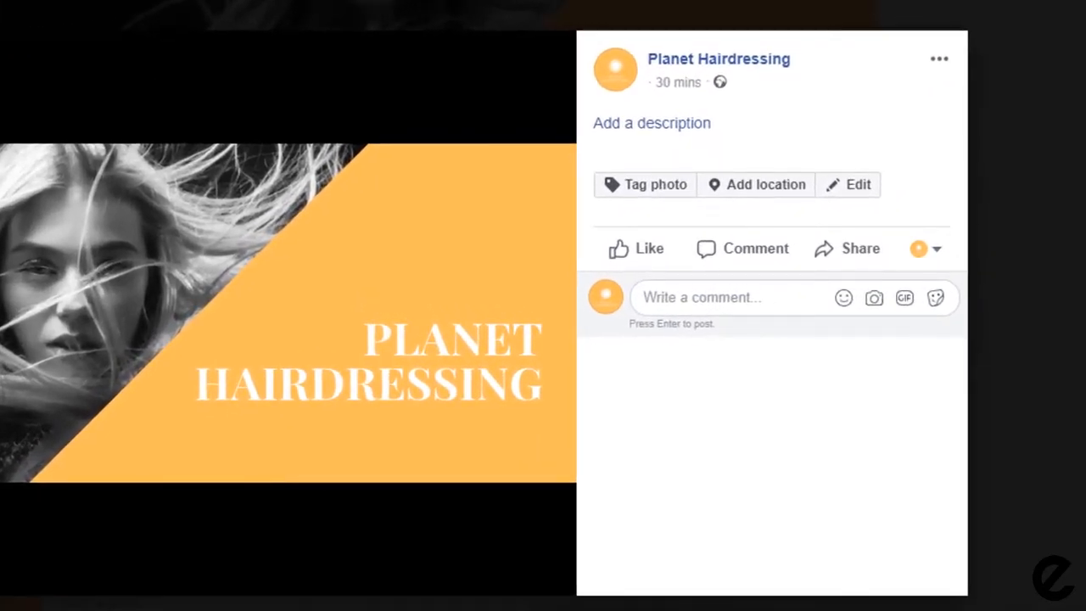
left_click(667, 125)
type("enter a description here")
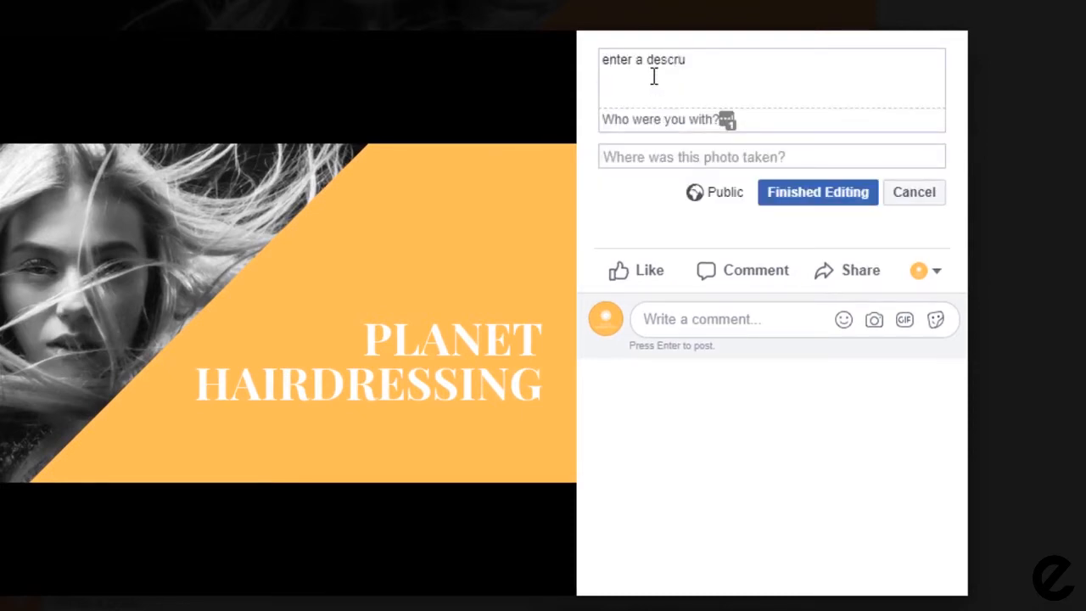
key("Return")
key("Return")
type("https")
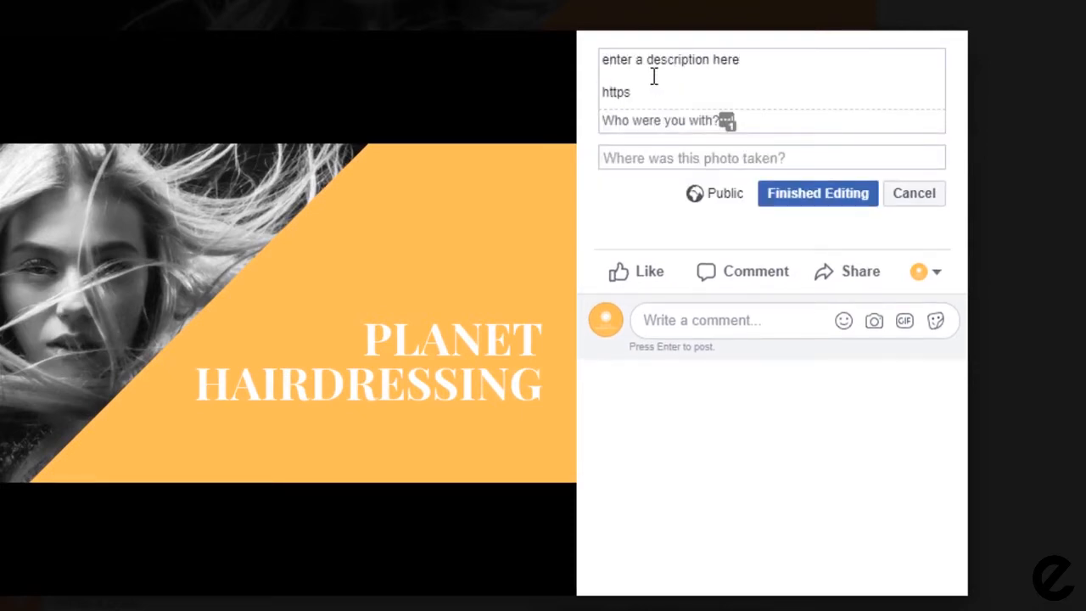
type("://www.planethair")
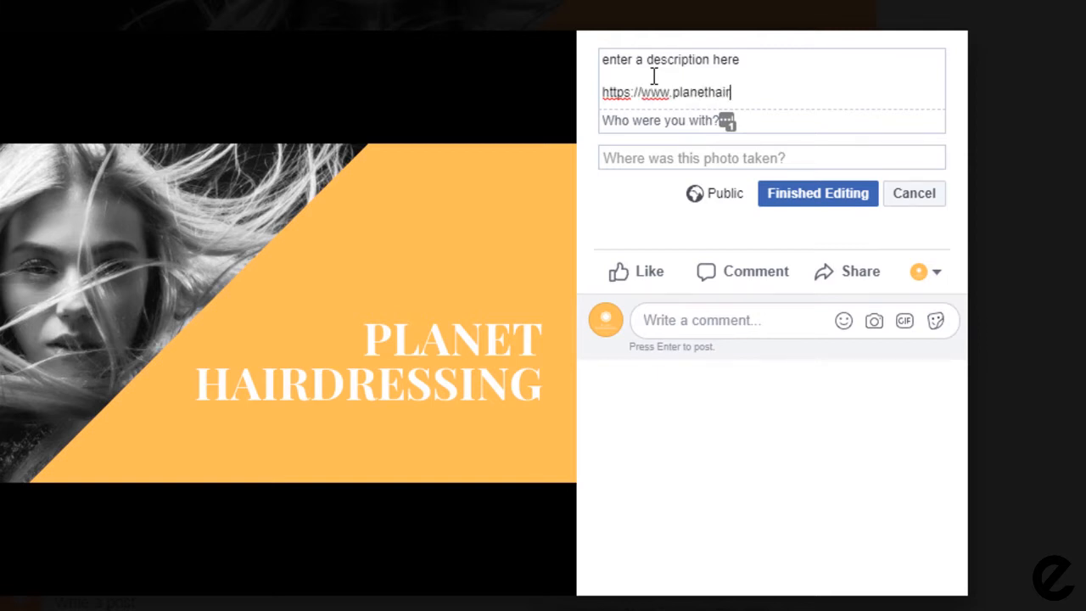
type("dressing.co.uk")
left_click(643, 157)
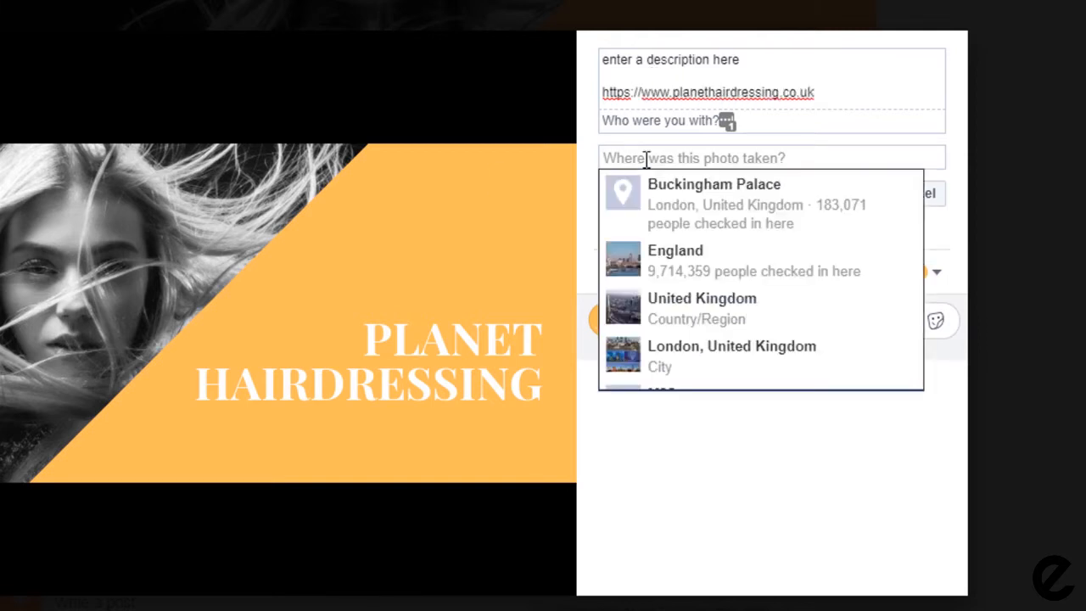
type("London")
left_click(670, 181)
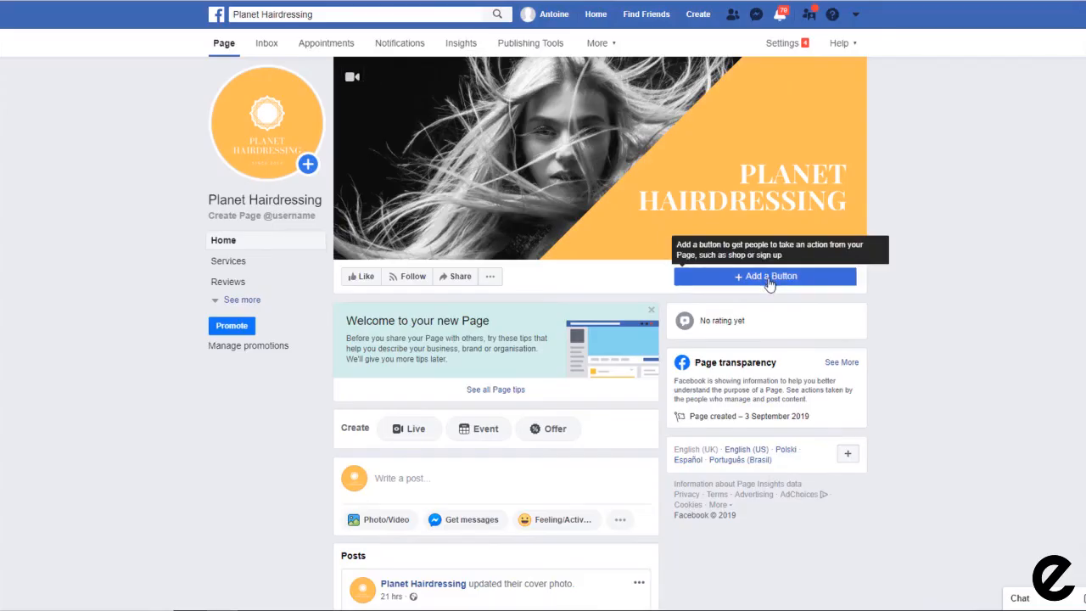
Step: Add a Call Now action button to the Page and reach the phone-number prompt
left_click(766, 276)
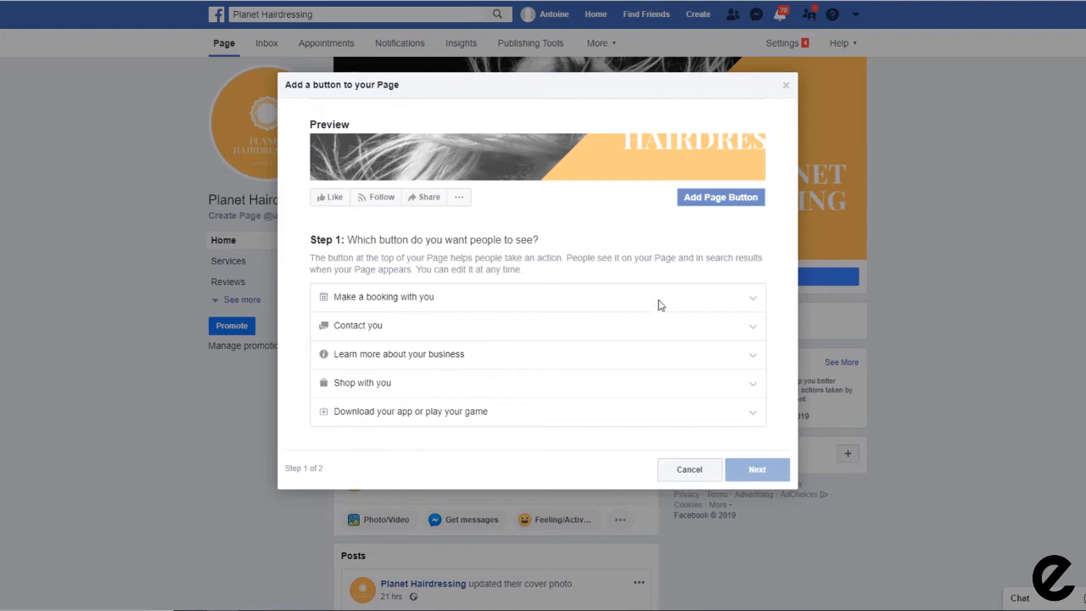
left_click(363, 296)
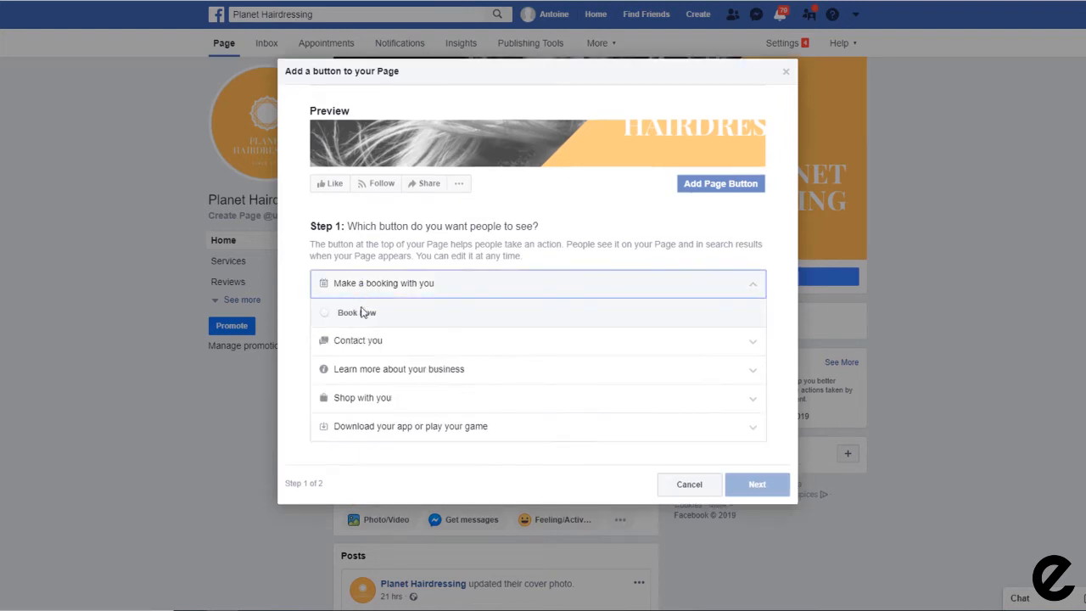
left_click(363, 340)
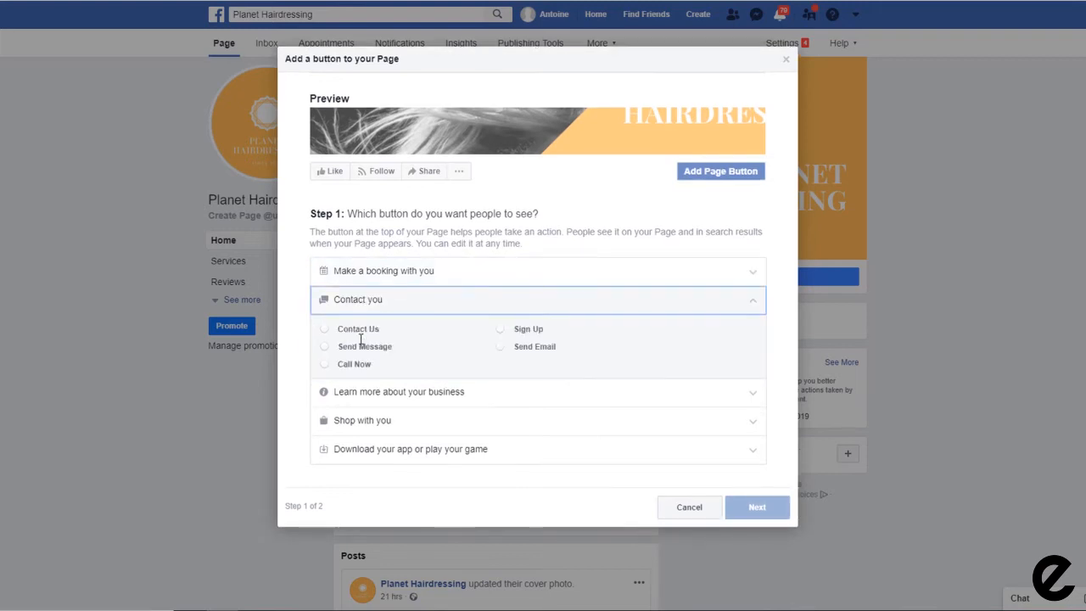
left_click(368, 393)
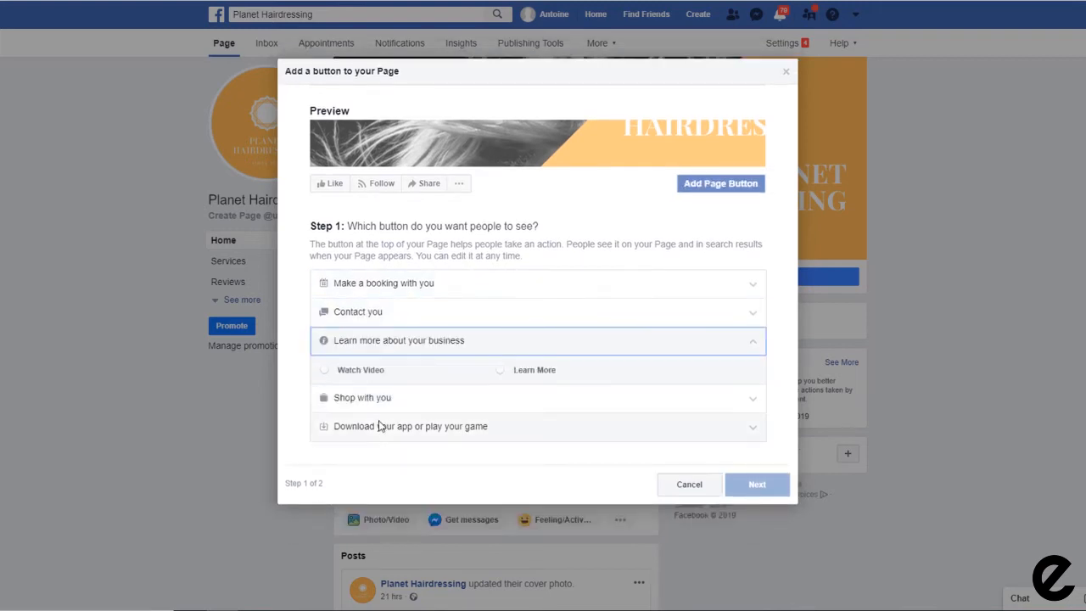
left_click(382, 426)
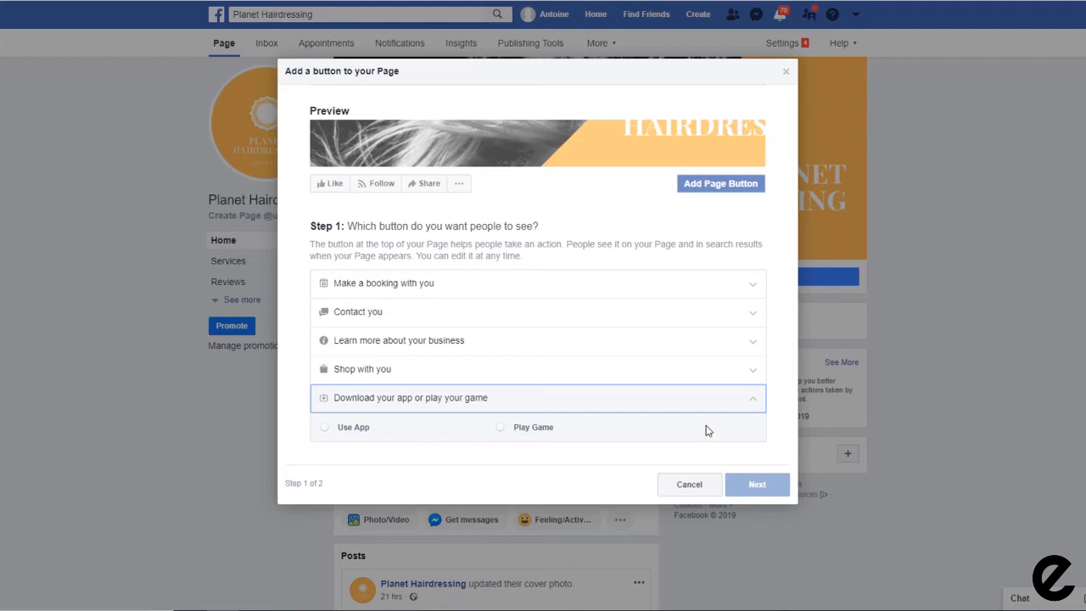
left_click(367, 312)
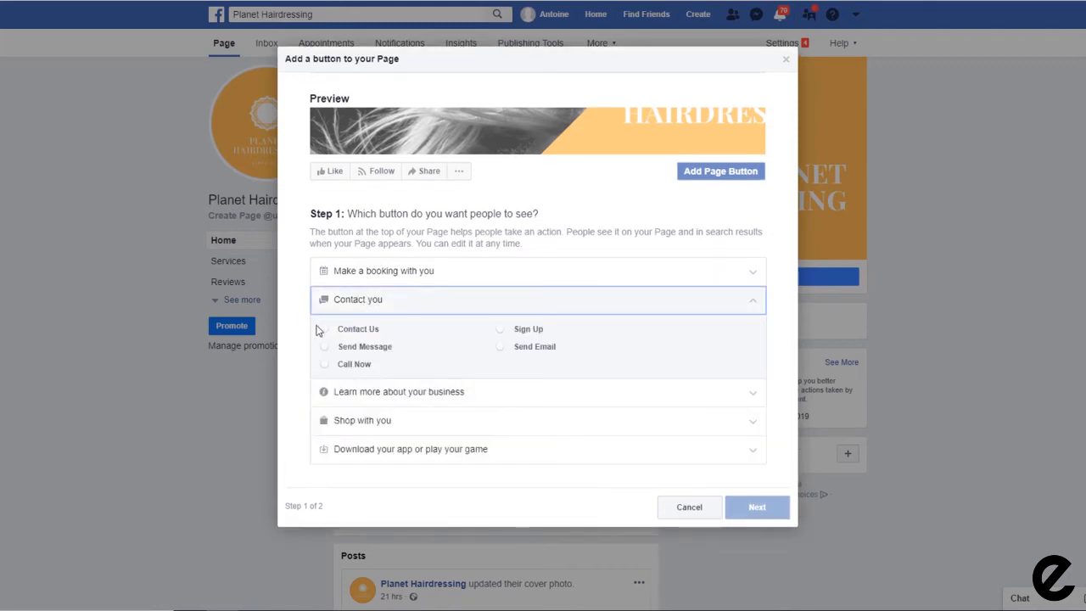
left_click(326, 370)
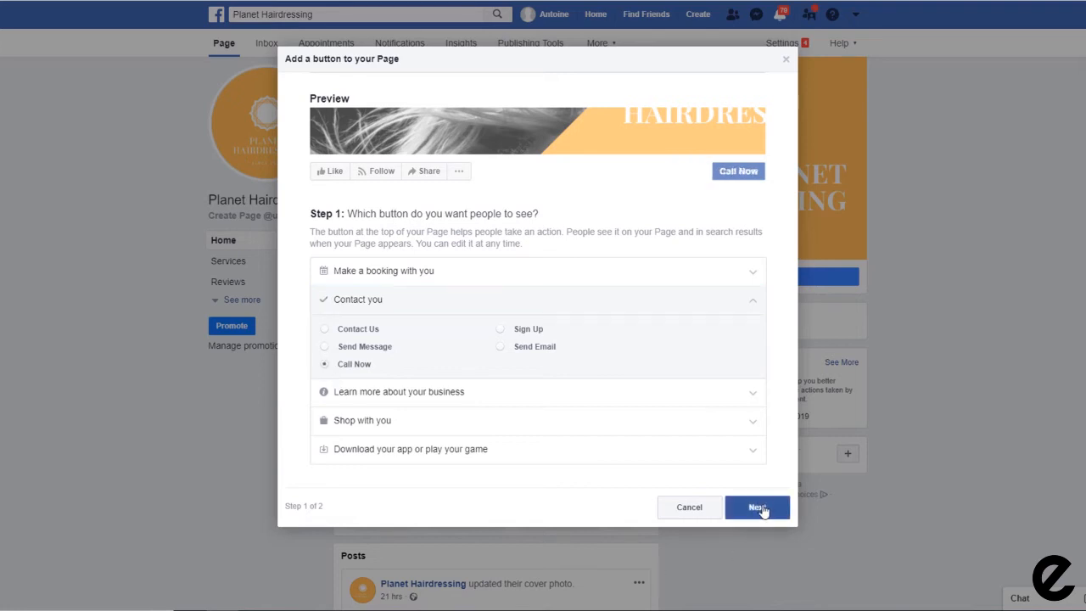
left_click(759, 509)
left_click(446, 372)
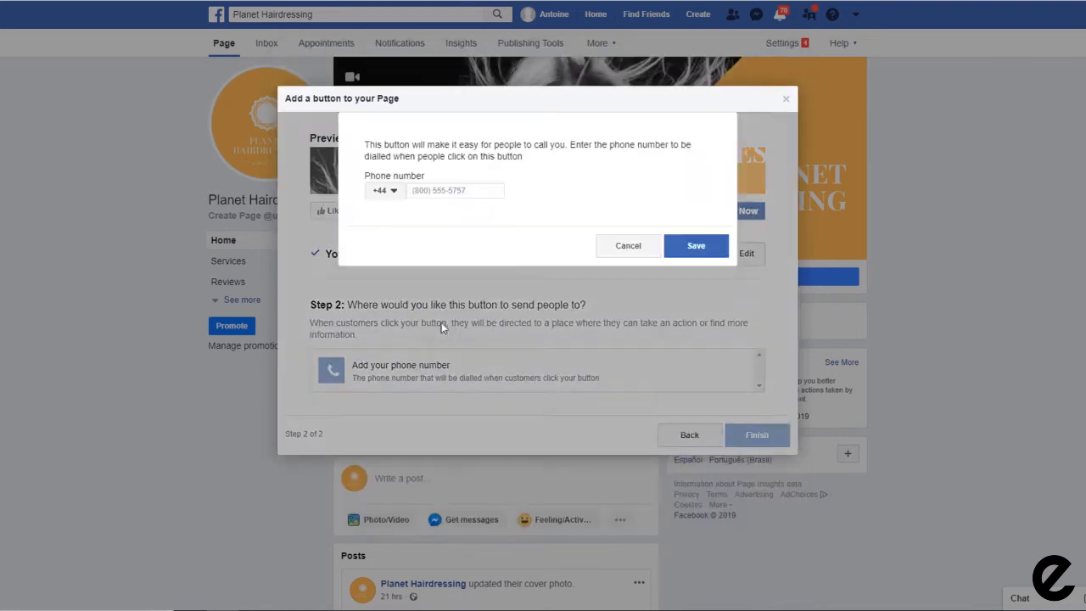
Step: Enter the business phone number for the Call Now button, save, and finish
left_click(452, 190)
left_click(717, 247)
left_click(754, 388)
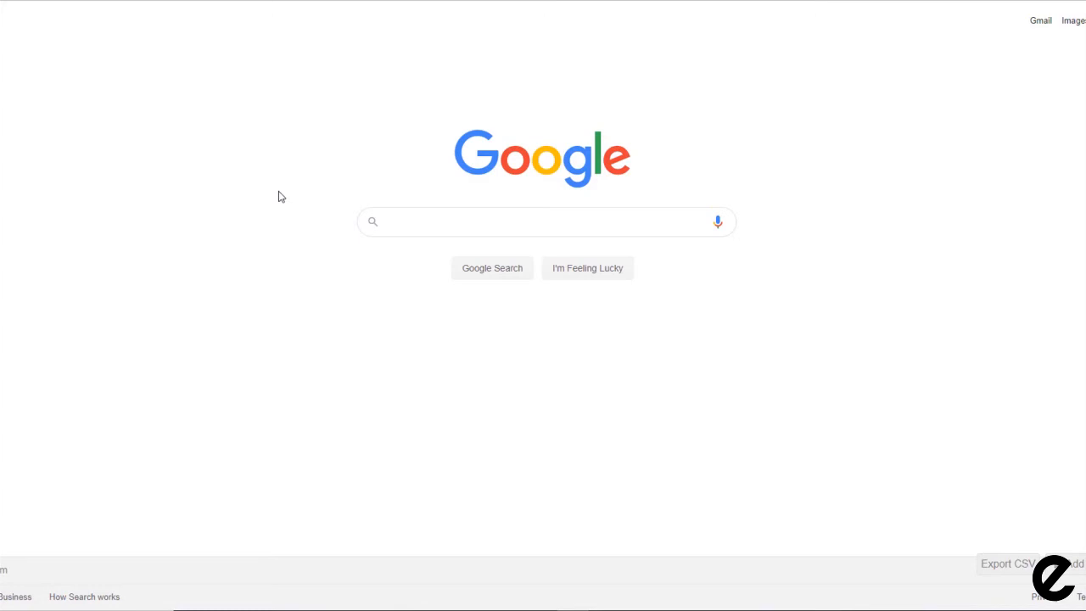
Step: Search Google for 'lucky nail and beauty'
type("lucky nail and be")
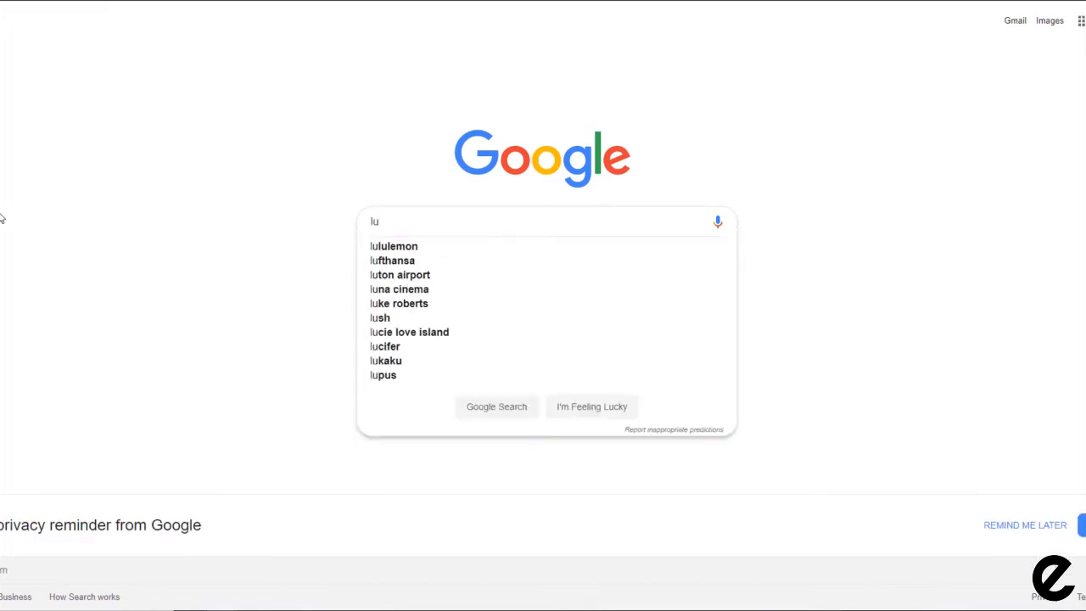
type("auty")
key("Return")
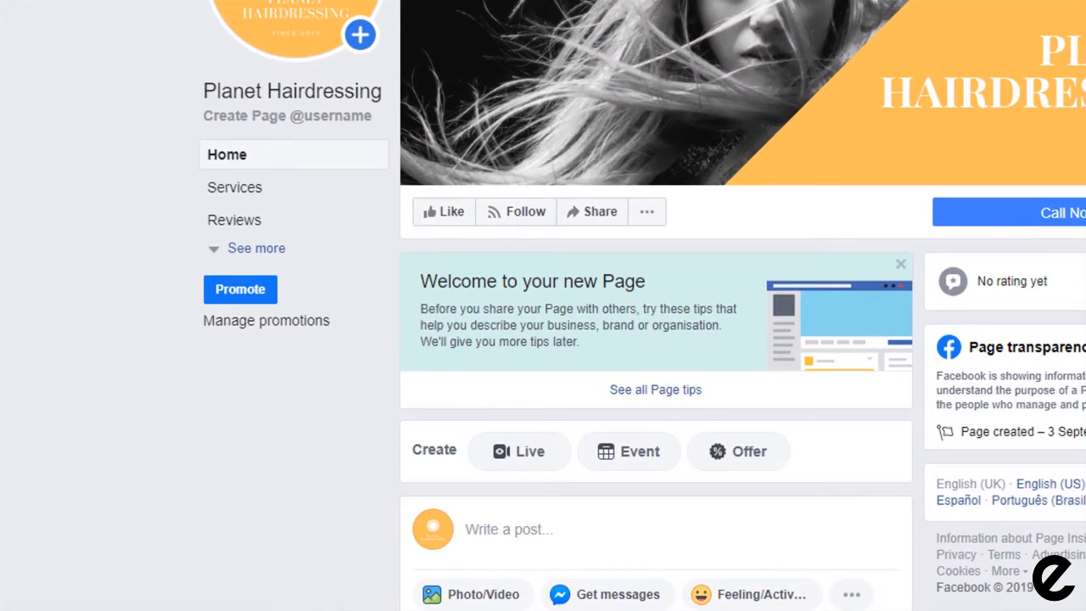
Step: In the Page's About info, enter a short description and the planethairdressing website address
left_click(266, 247)
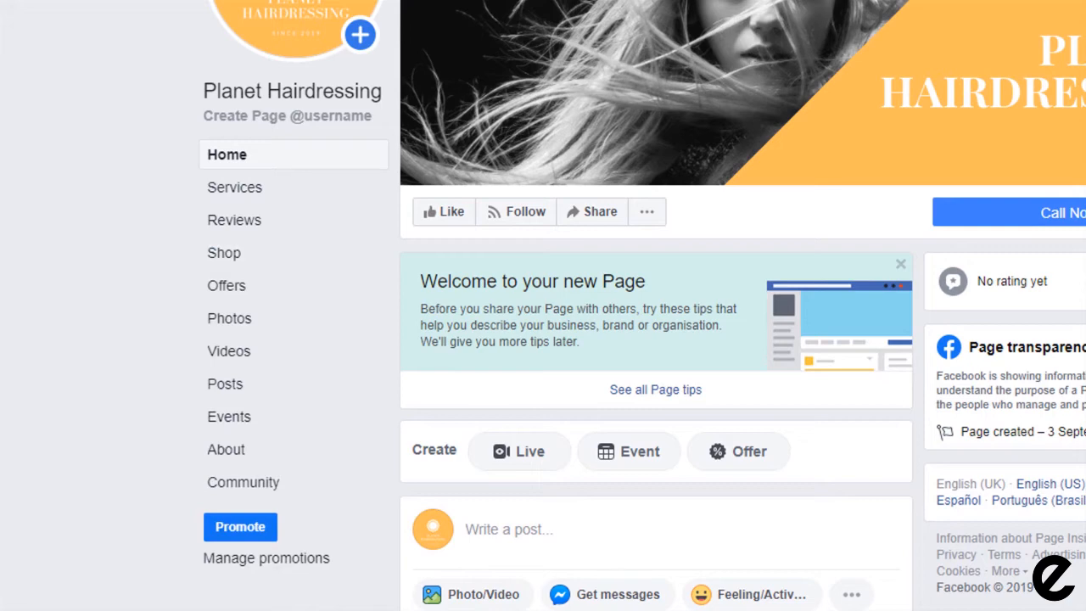
left_click(226, 453)
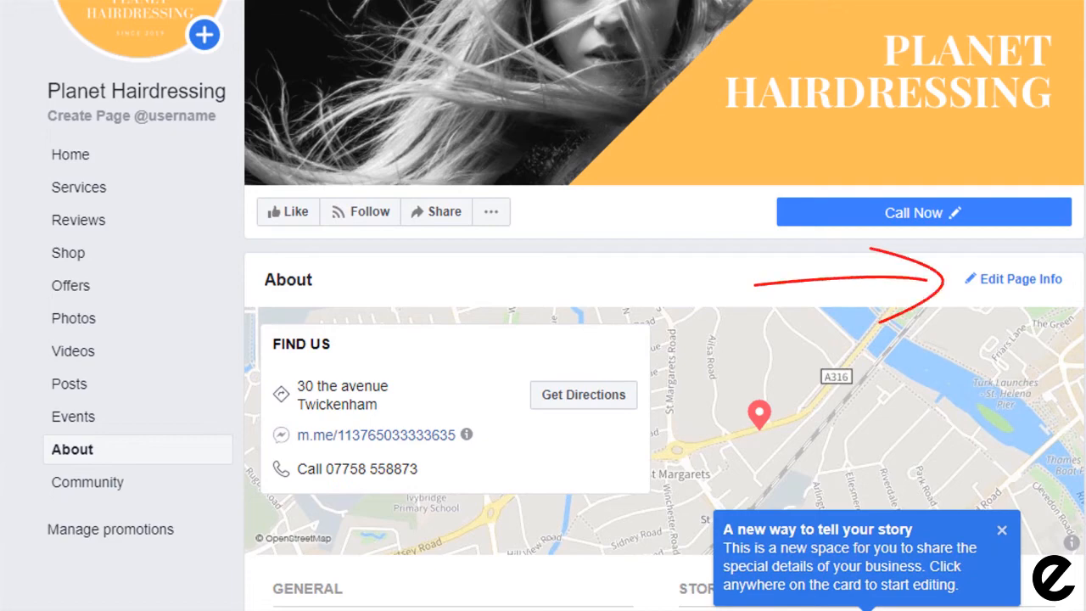
left_click(1013, 283)
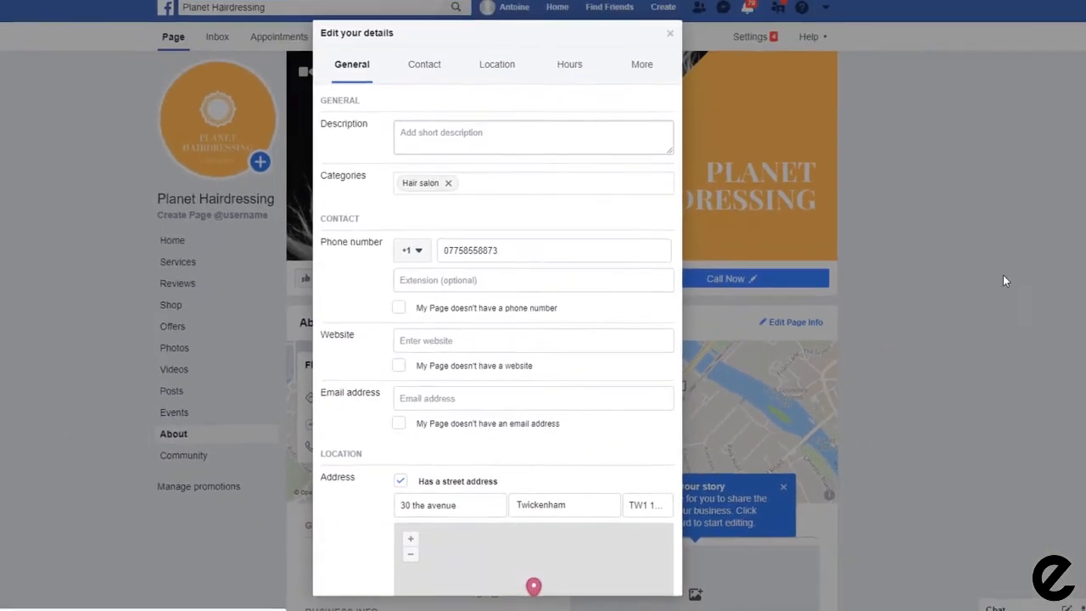
left_click(452, 134)
type("enter a short description here")
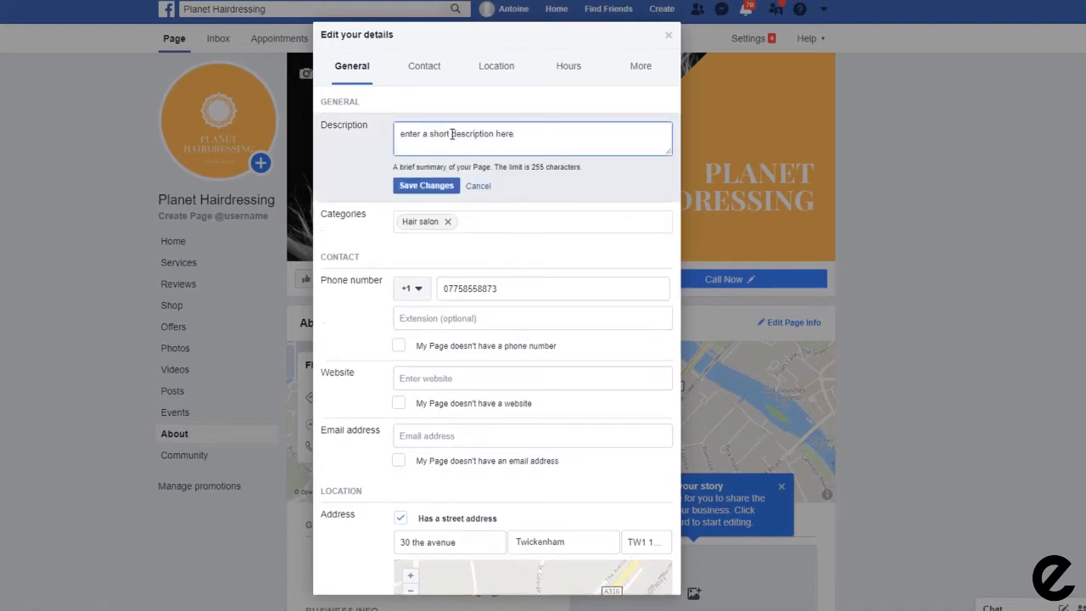
left_click(433, 378)
type("https://planethairdressing.com")
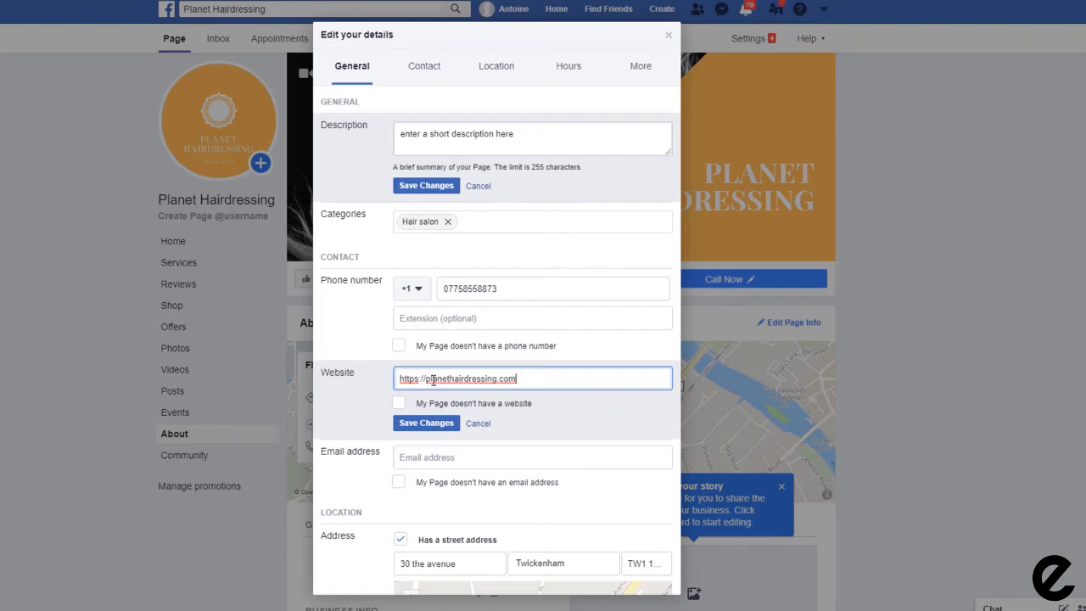
Step: Set 09:00–17:00 opening hours for Monday through Thursday
scroll(434, 380, "down", 7)
left_click(502, 335)
left_click(514, 365)
left_click(520, 394)
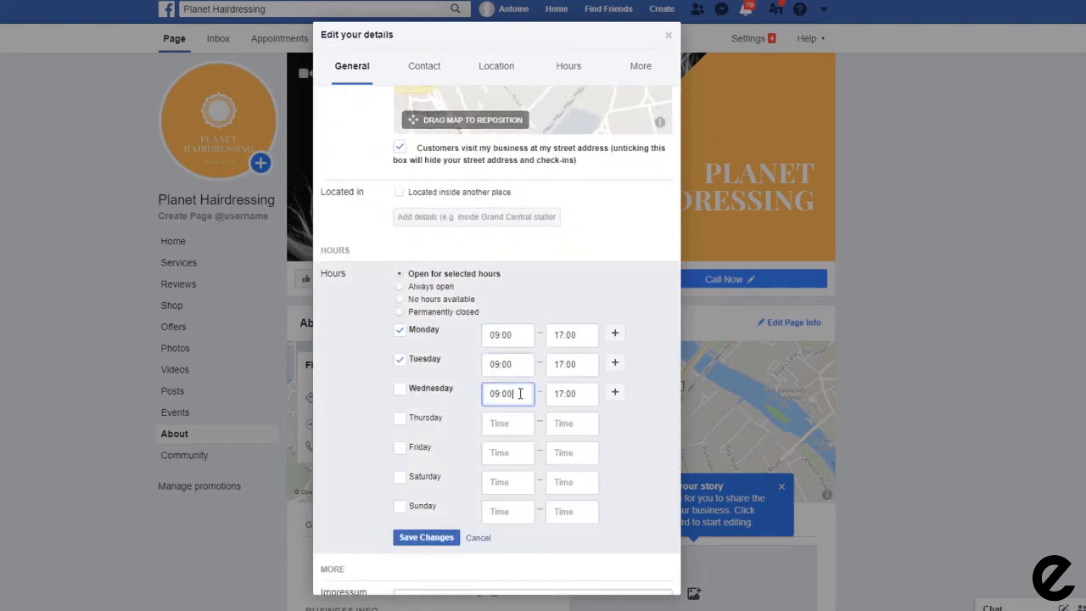
left_click(513, 423)
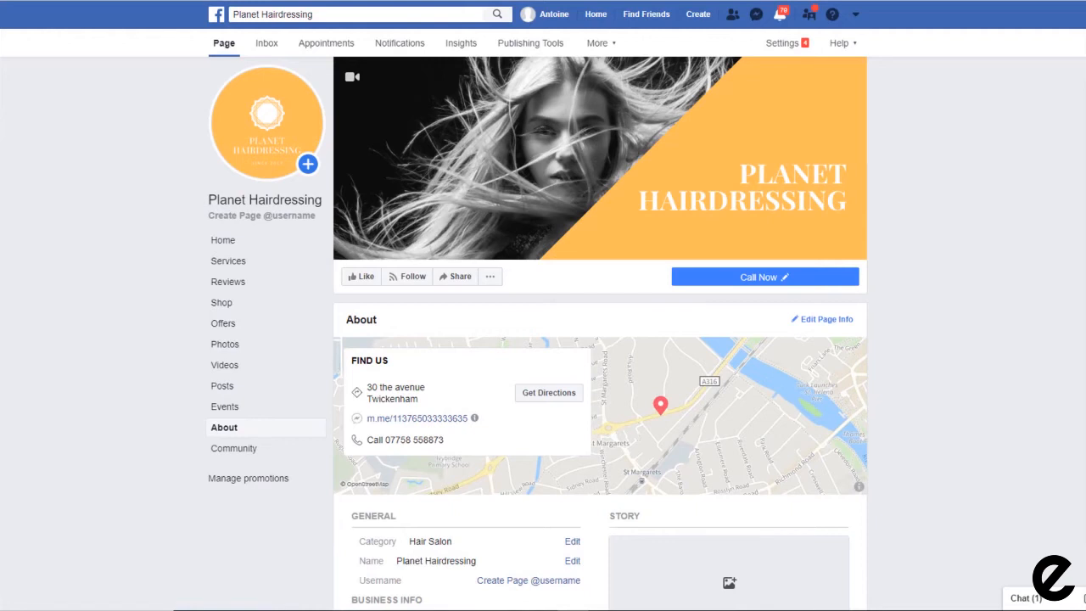
scroll(600, 329, "down", 3)
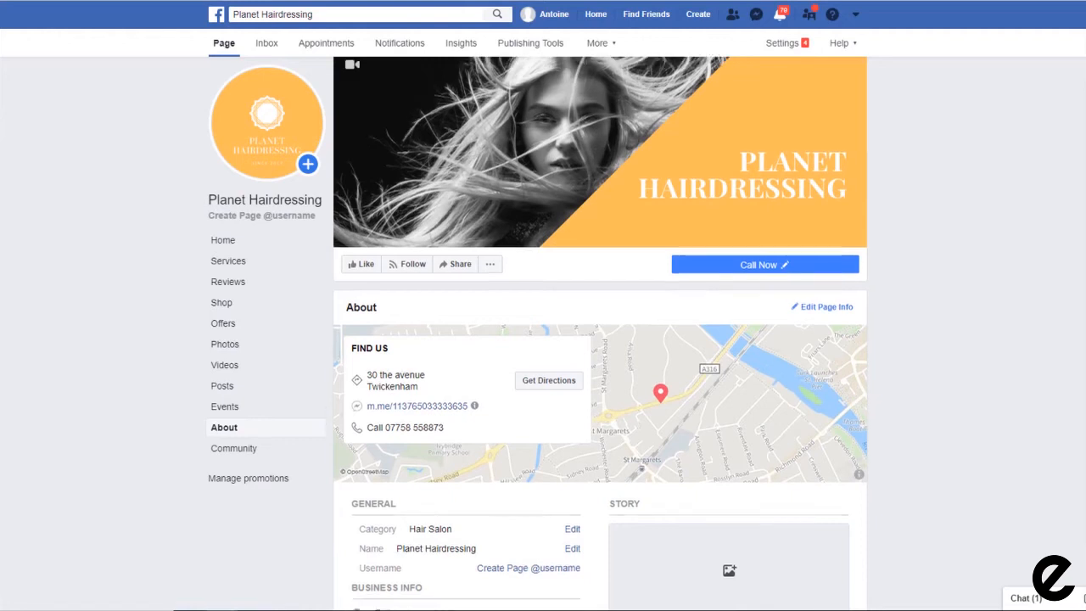
scroll(880, 230, "down", 1)
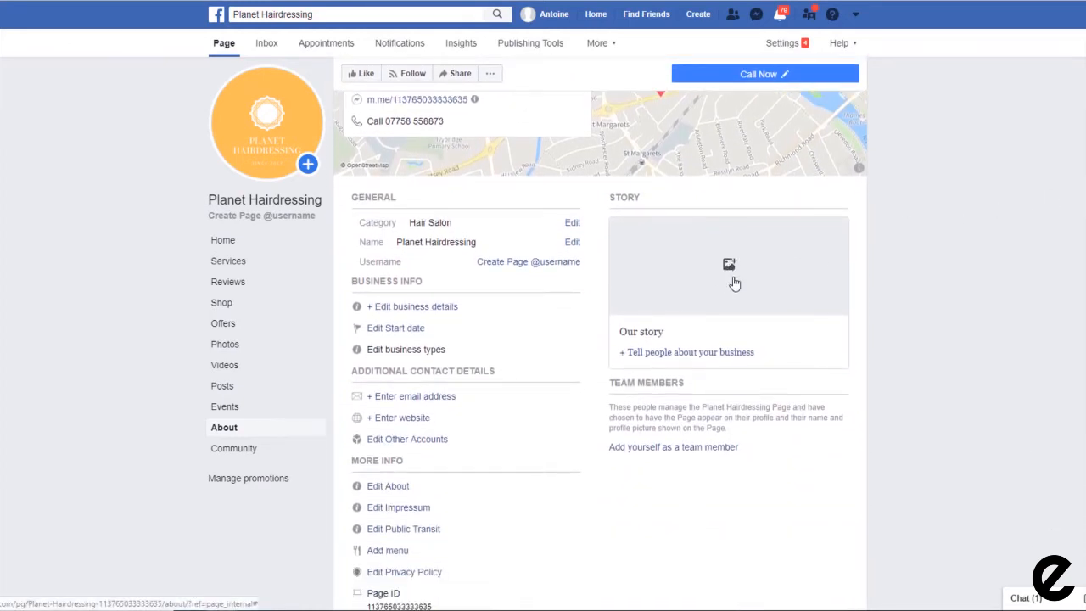
left_click(735, 283)
Step: Title the story 'Planet Hairdressing story' with team-spirit-2447163_640 as its cover photo
type("Planet Hai")
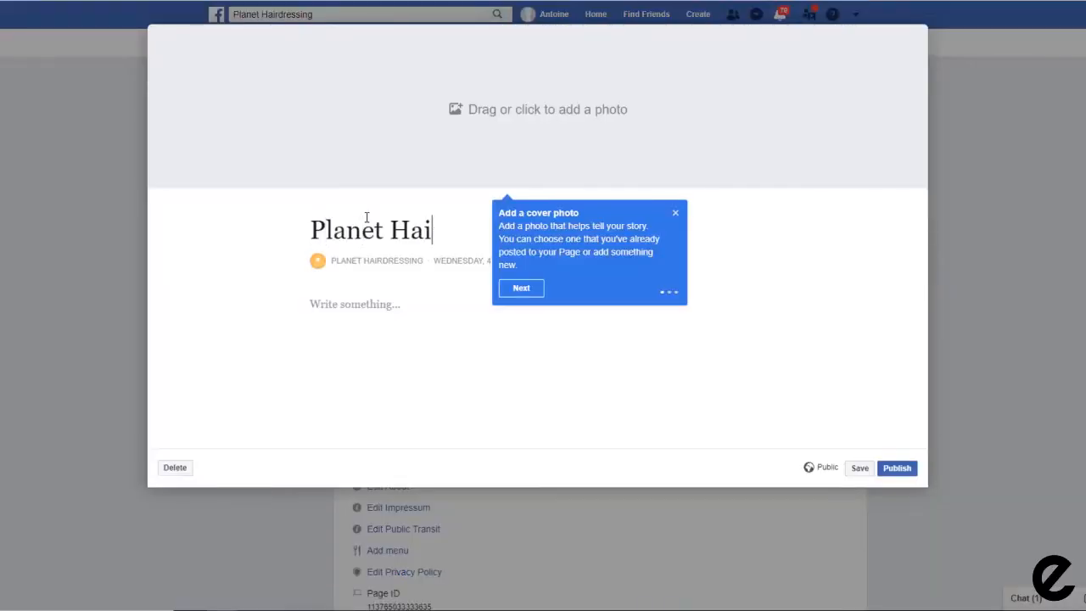
type("rdressing story")
left_click(521, 288)
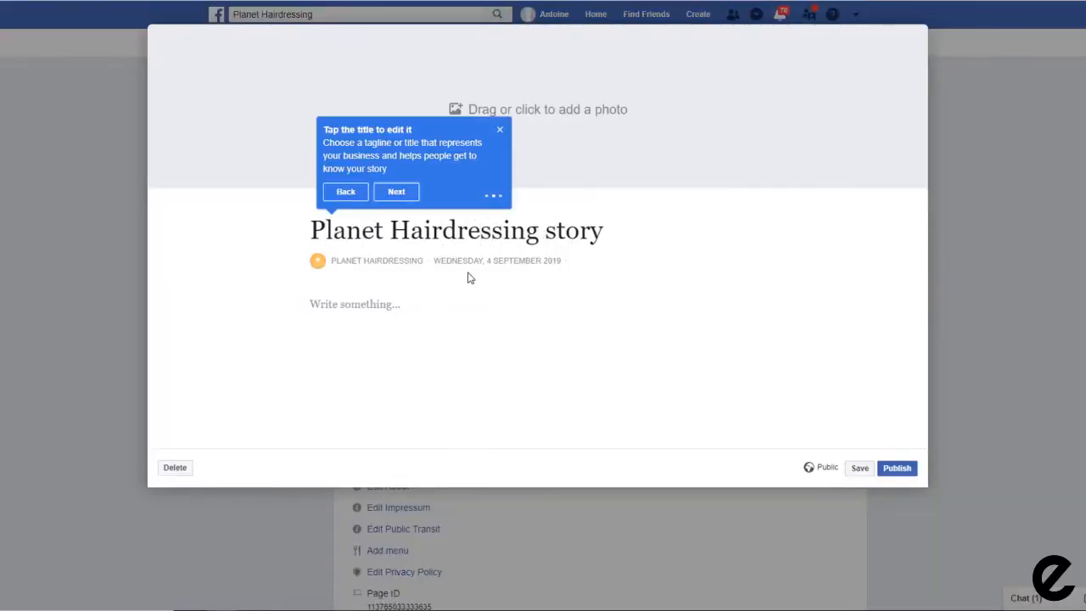
left_click(540, 123)
left_click(698, 382)
double_click(233, 85)
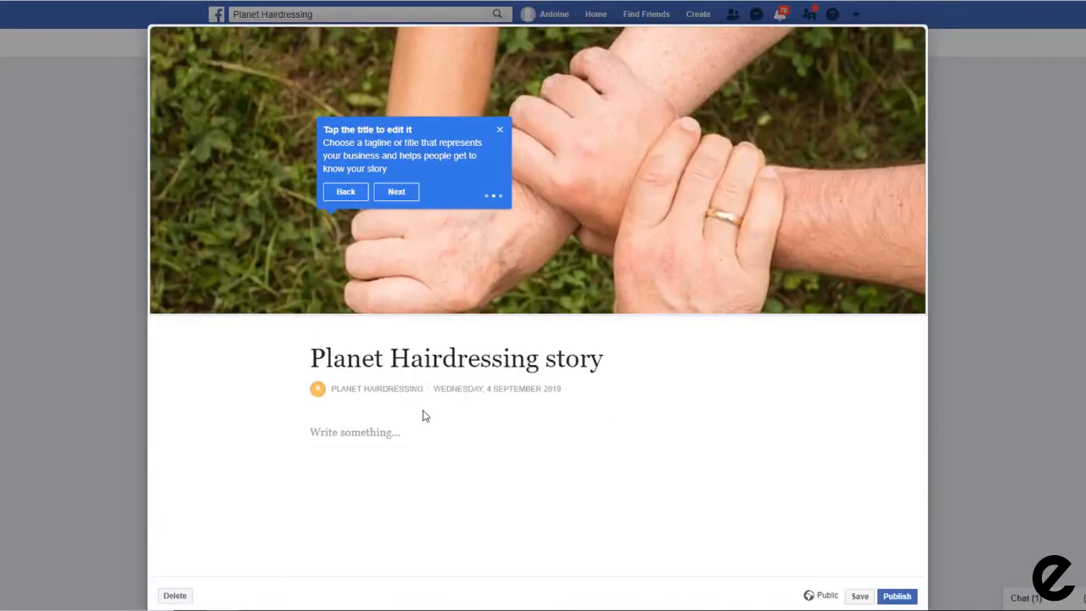
left_click(355, 304)
type("Lorem ipsum dolor sit amet, consectetur adipiscing elit. Morbi mattis, lorem a elementum vestibulum, sem magna hendrerit turpis, eu posuere ligula ex quis nibh. Aliquam vel libero sit amet neque placerat hendrerit. Donec quis rutrum sem. Nam fermentum consequat enim, vel porta turpis tincidunt id. Proin vulputate purus felis, ac vestibulum enim mattis vitae. In a nisl gravida, lobortis leo quis, tincidunt libero. Aliquam erat volutpat. Donec condimentum sodales ultrices. Donec accumsan ligula sit amet suscipit tincidunt. Proin sollicitudin, orci efficitur porttitor iaculis, ligula metus molestie dui, ac euismod nisi dui vel ante. Quisque sagittis pharetra placerat. Cras vulputate vulputate elit, quis scelerisque mauris tincidunt in. Aliquam eu lorem sit amet elit faucibus aliquet.  Etiam vel nunc luctus, porttitor arcu id, placerat dolor. Suspendisse mattis ipsum nec mi cursus, in pellentesque leo pretium. Sed scelerisque a erat ac volutpat. Cras et ullamcorper neque. Mauris dignissim ipsum mi, nec scelerisque magna cursus a. Ut a ultrices purus, scelerisque aliquam neque. Sed massa elit, lobortis sed maximus eget, vestibulum vitae mauris. Vivamus vestibulum vel turpis in scelerisque. Vestibulum in tristique justo, nec mollis orci. Morbi convallis lacus leo, nec mollis augue venenatis quis. Nullam lacinia in elit nec finibus.")
scroll(485, 358, "down", 2)
left_click(577, 293)
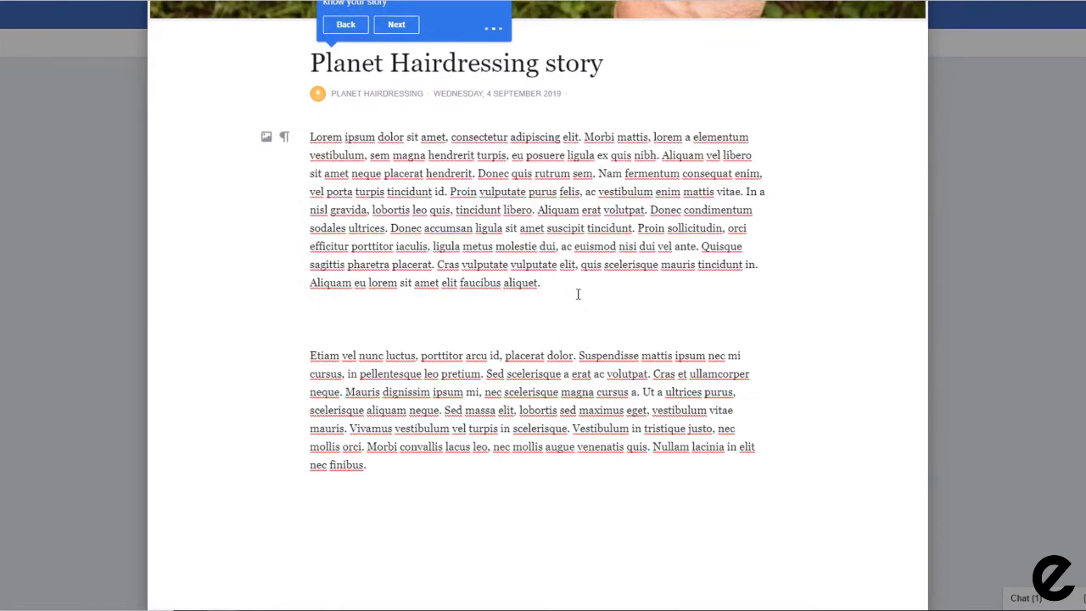
key("Delete")
left_click(393, 437)
key("Return")
key("Return")
type("https://planethairdressing")
left_click(882, 569)
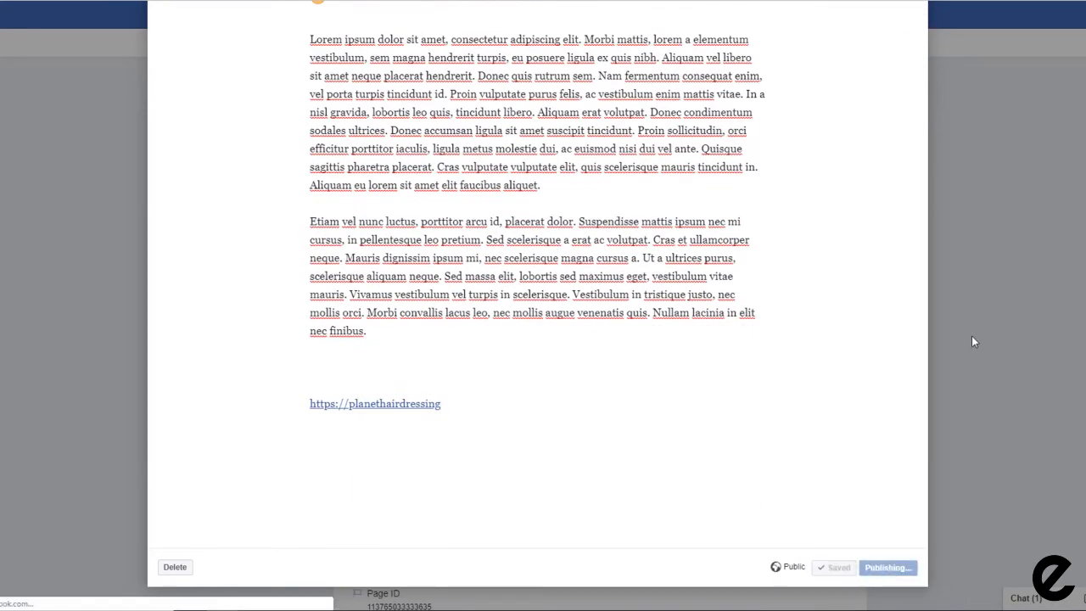
scroll(1010, 257, "down", 3)
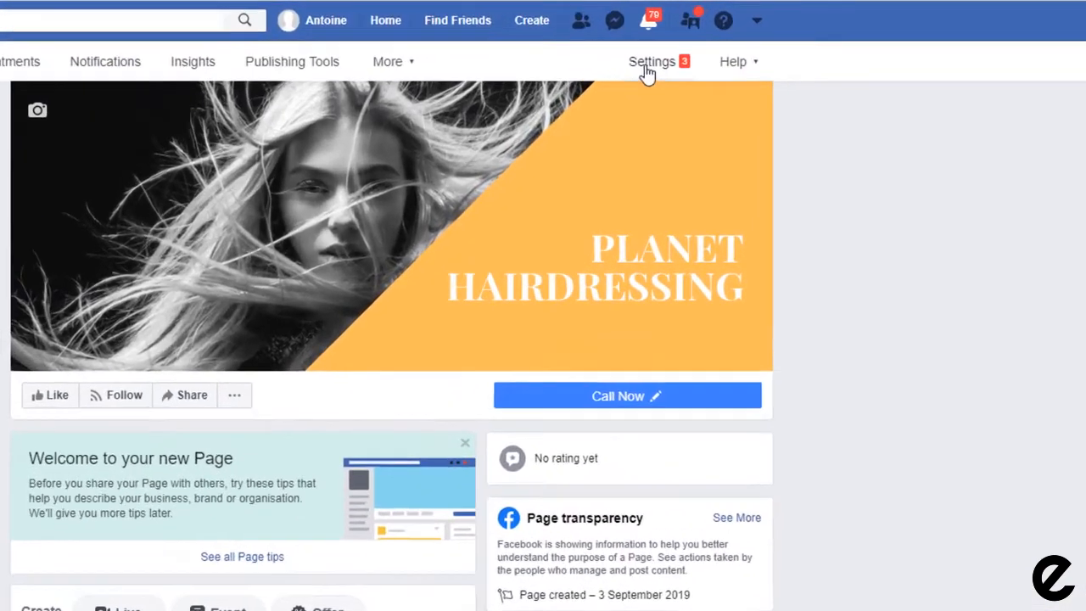
Step: Turn on Show a Messenger greeting under Response Assistant in the Page's Messaging settings
left_click(781, 43)
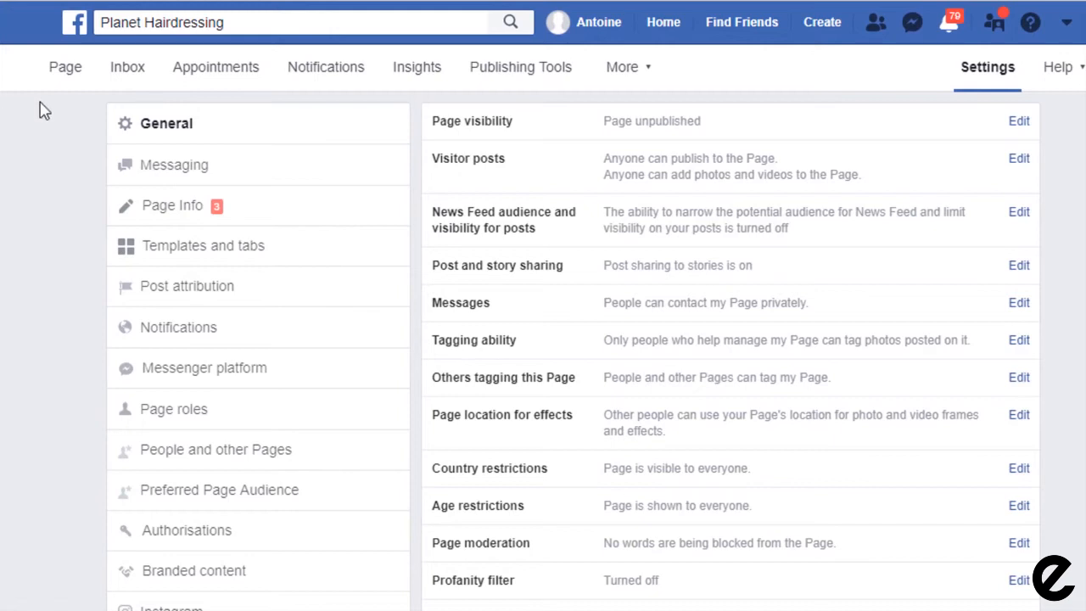
left_click(180, 175)
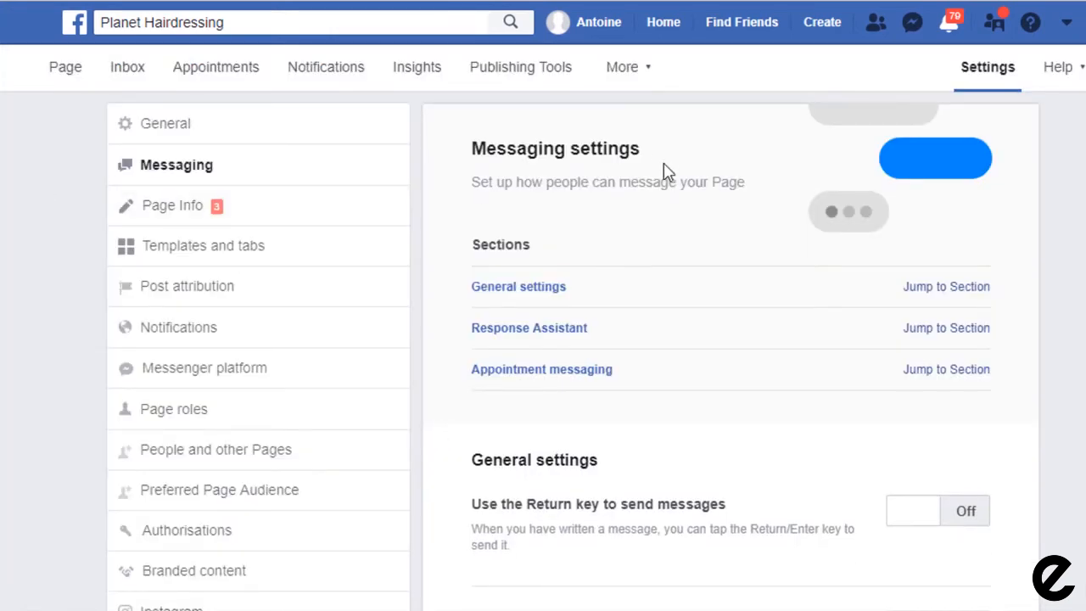
left_click(943, 337)
scroll(1035, 354, "up", 5)
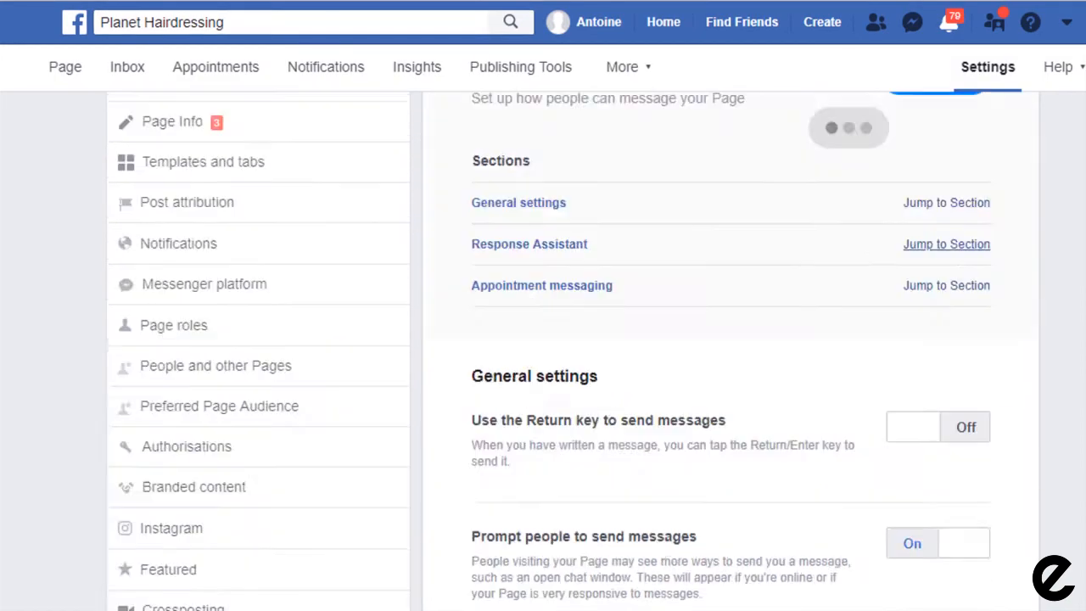
scroll(1078, 408, "down", 5)
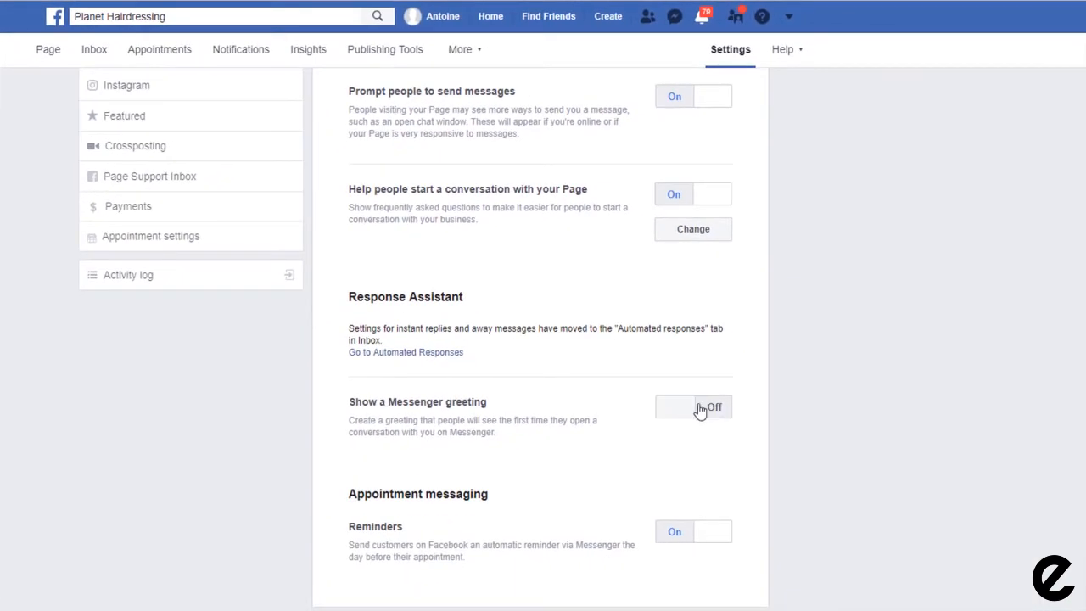
left_click(687, 408)
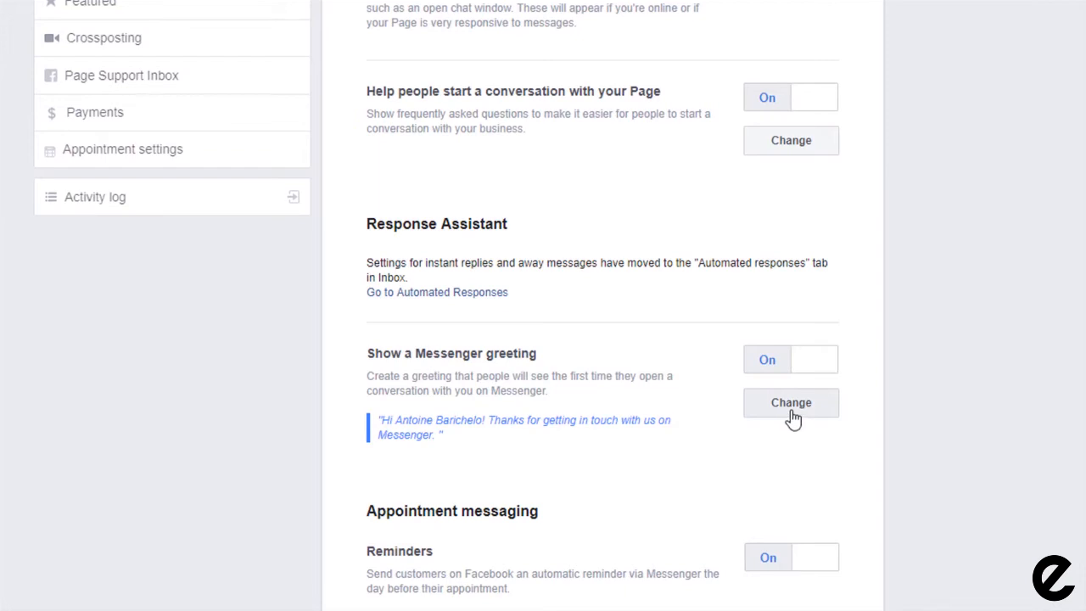
Step: Append 'Tell us if you have any questions' to the Messenger greeting
left_click(791, 411)
scroll(933, 344, "down", 3)
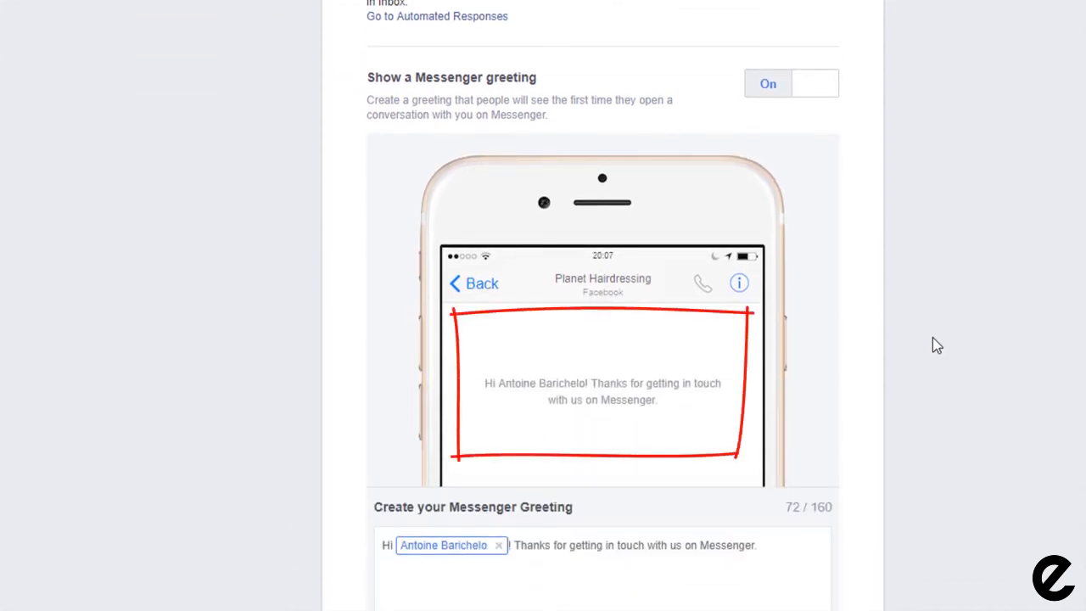
left_click(766, 545)
type("Te")
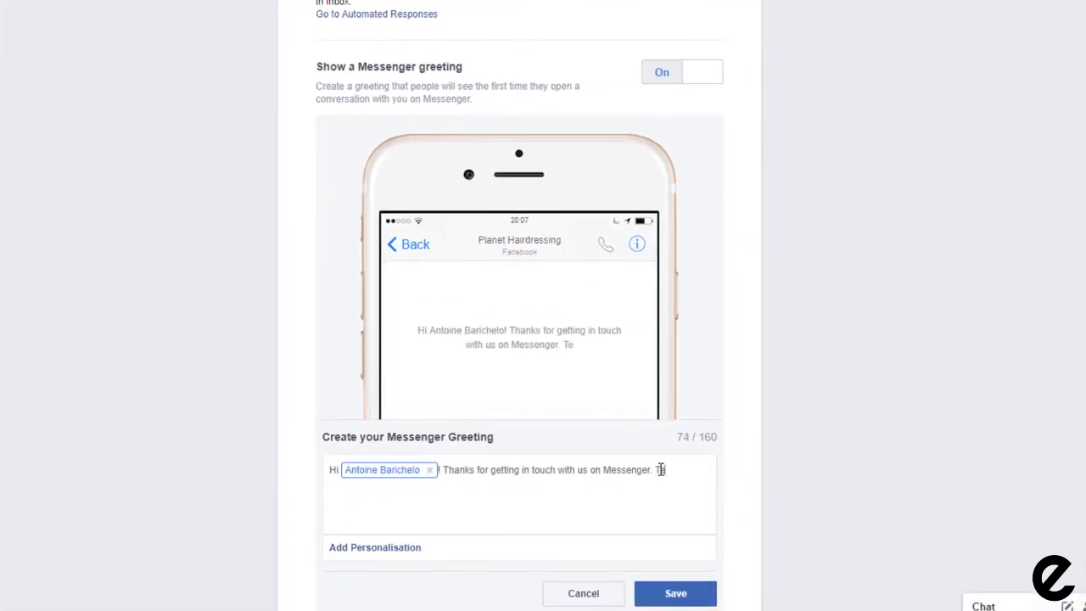
type("ll us if you have any que")
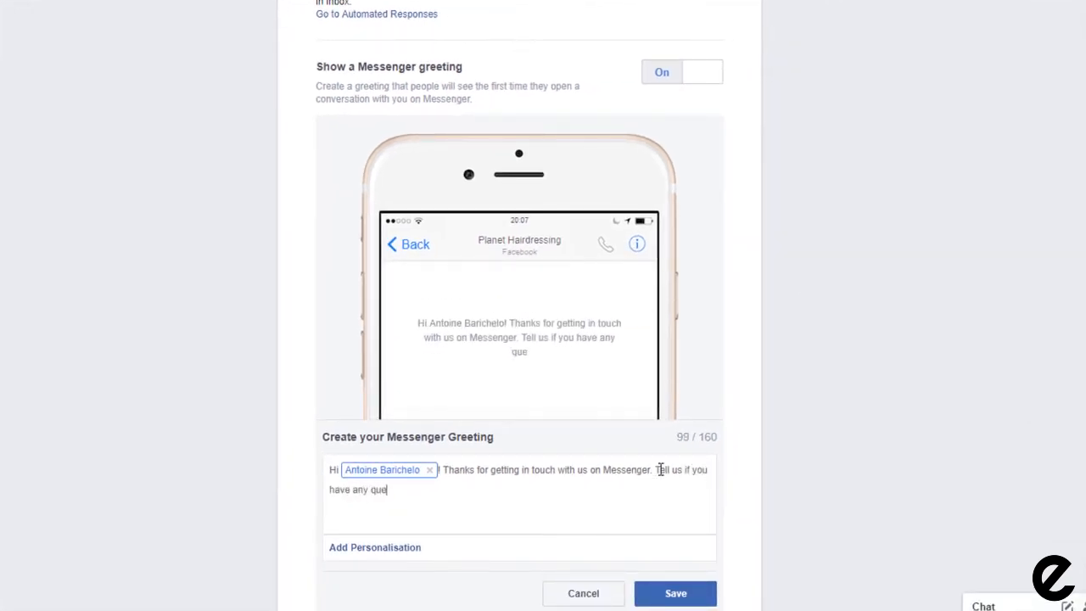
type("stions")
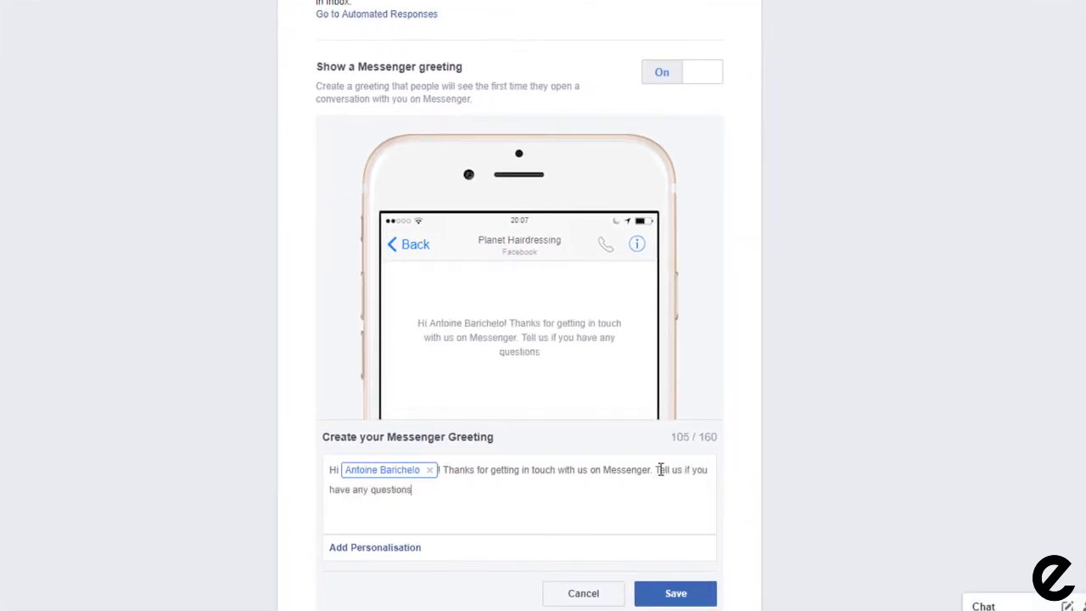
Step: Replace the recipient's name after 'Hi' with the First name of recipient field and save the greeting
left_click(431, 472)
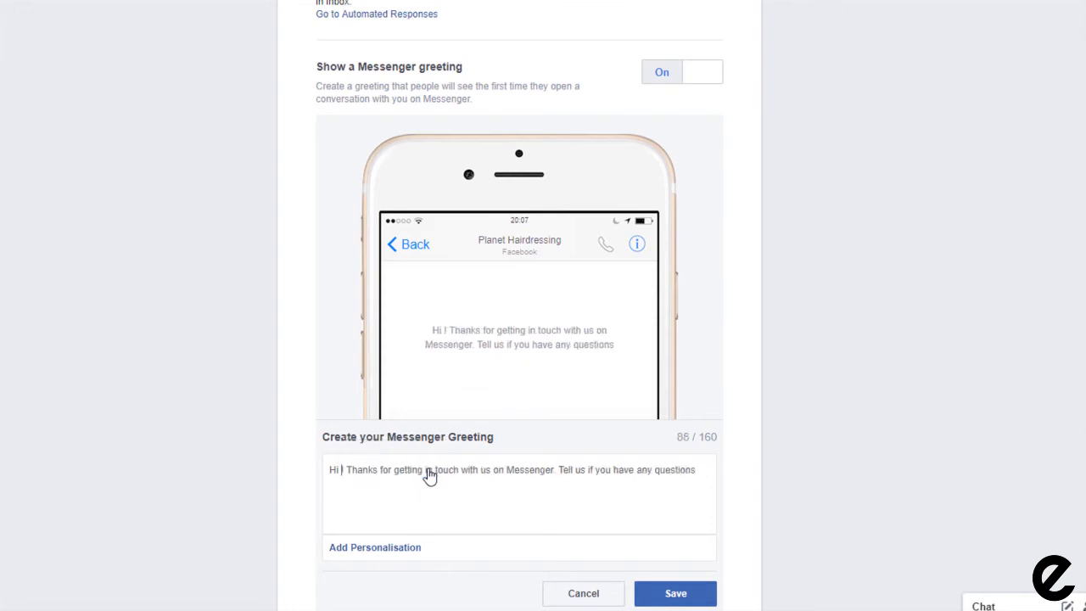
left_click(380, 549)
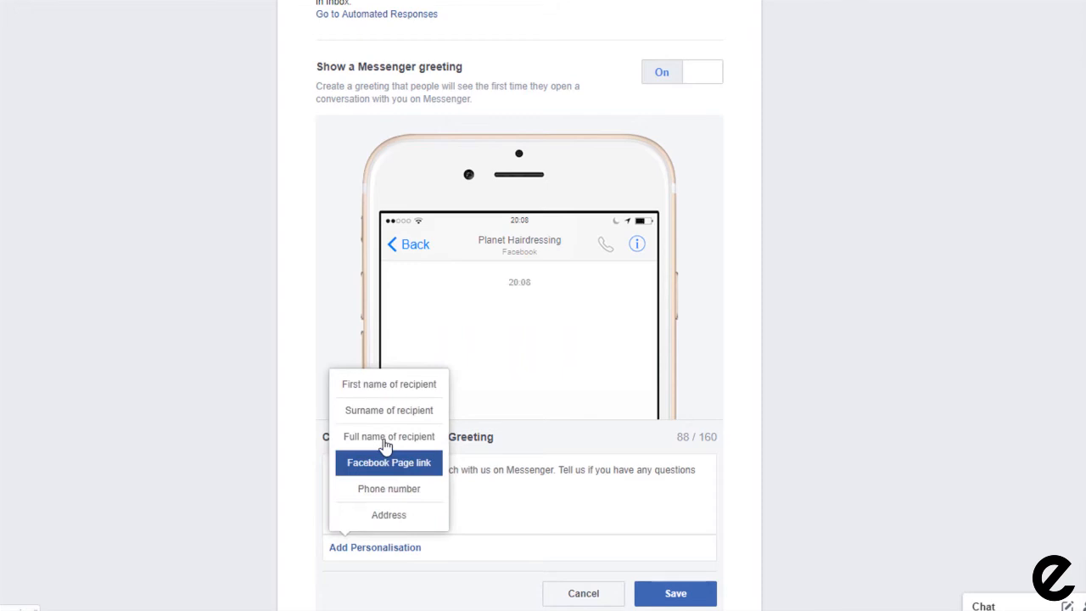
left_click(383, 386)
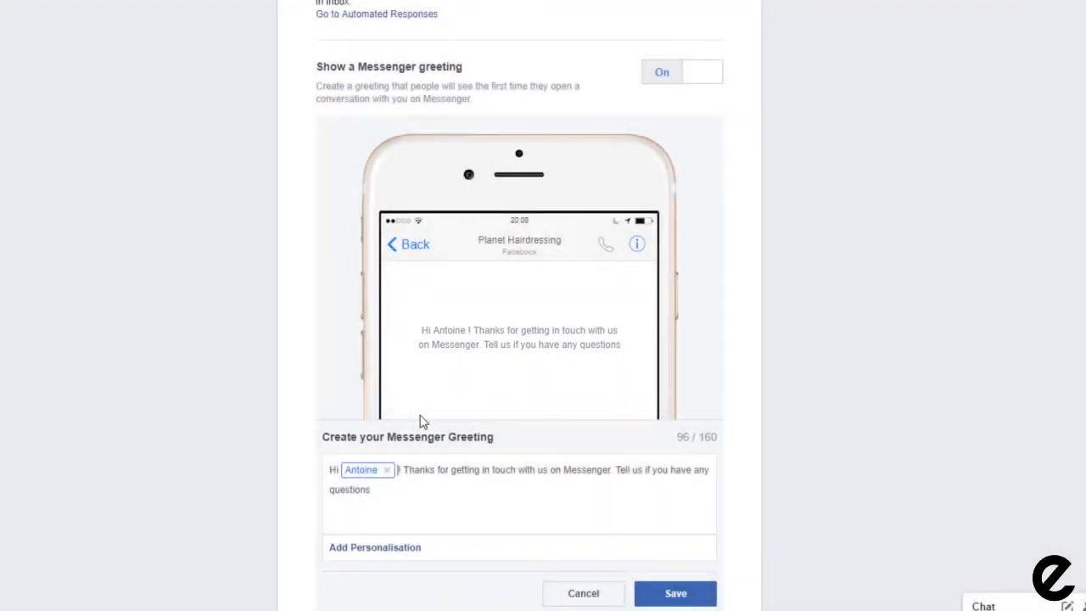
left_click(675, 593)
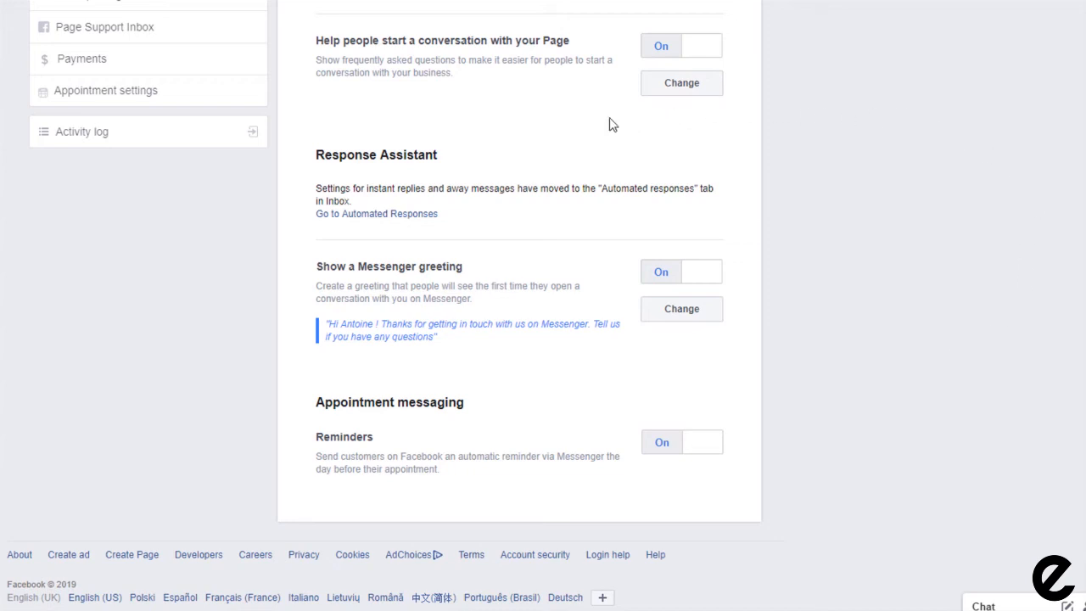
left_click(385, 214)
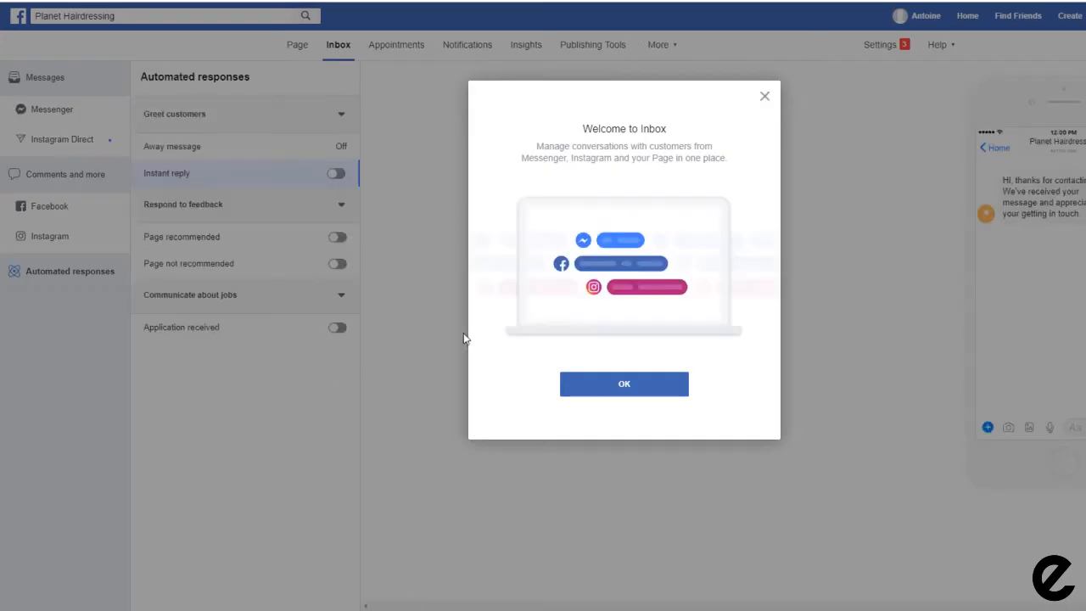
Step: Enable Instant reply: 'Hi [first name]', adding 'We are currently unavailable but we'll get back to you as soon as we can!'
left_click(607, 387)
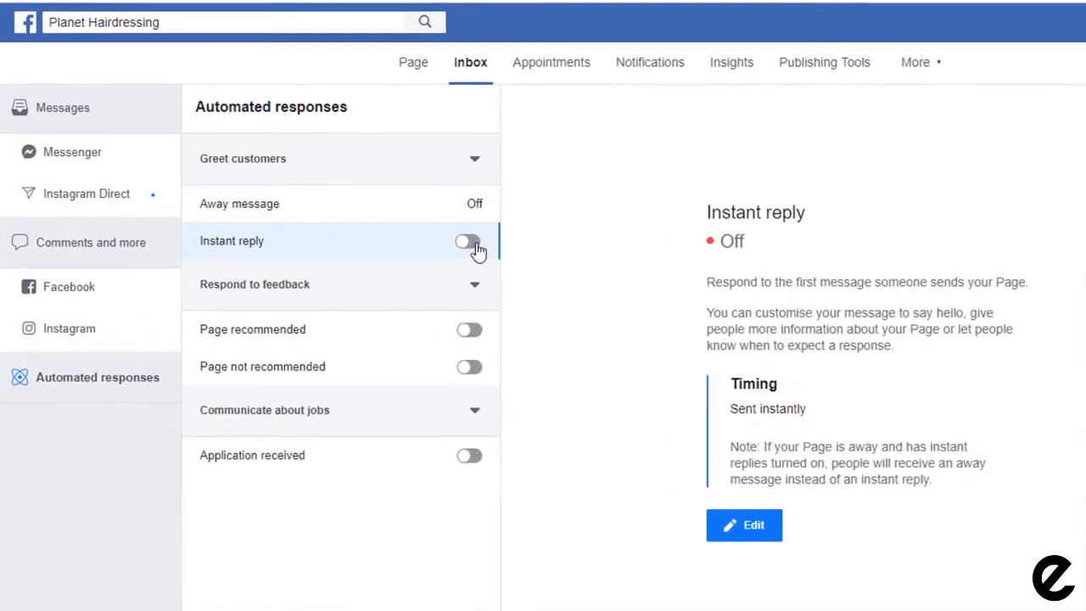
left_click(355, 182)
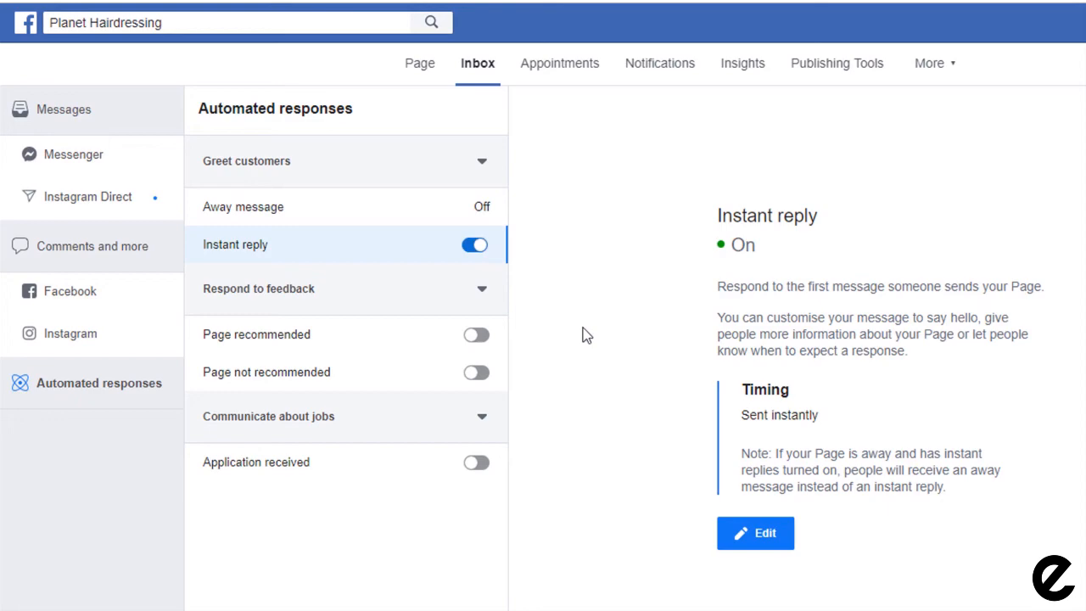
left_click(735, 538)
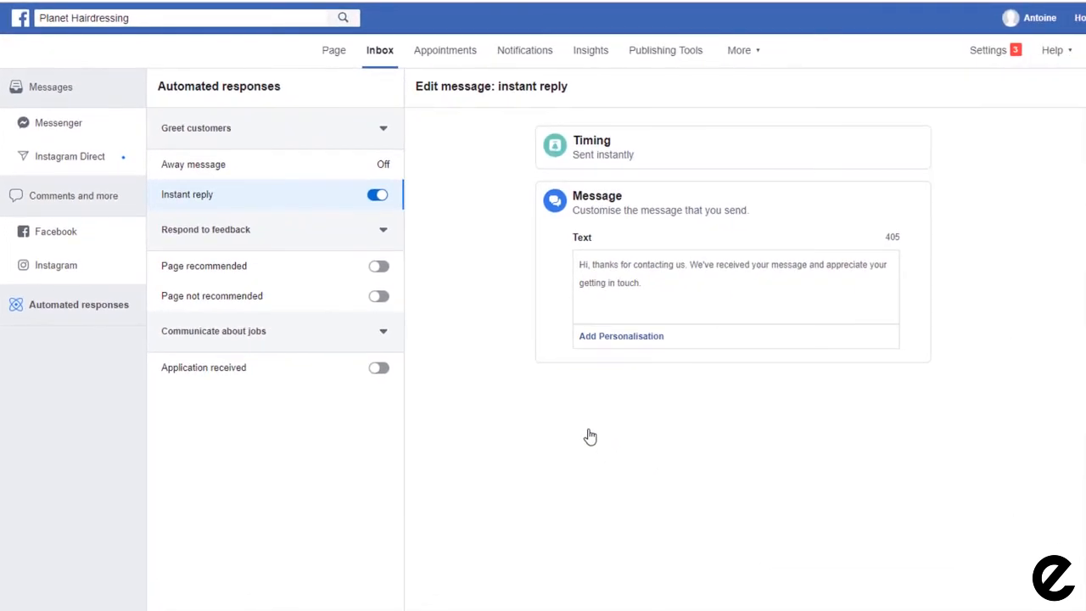
left_click(653, 286)
type("We ar")
type("e currently unavailable but we'll get back to you as soon as we can!")
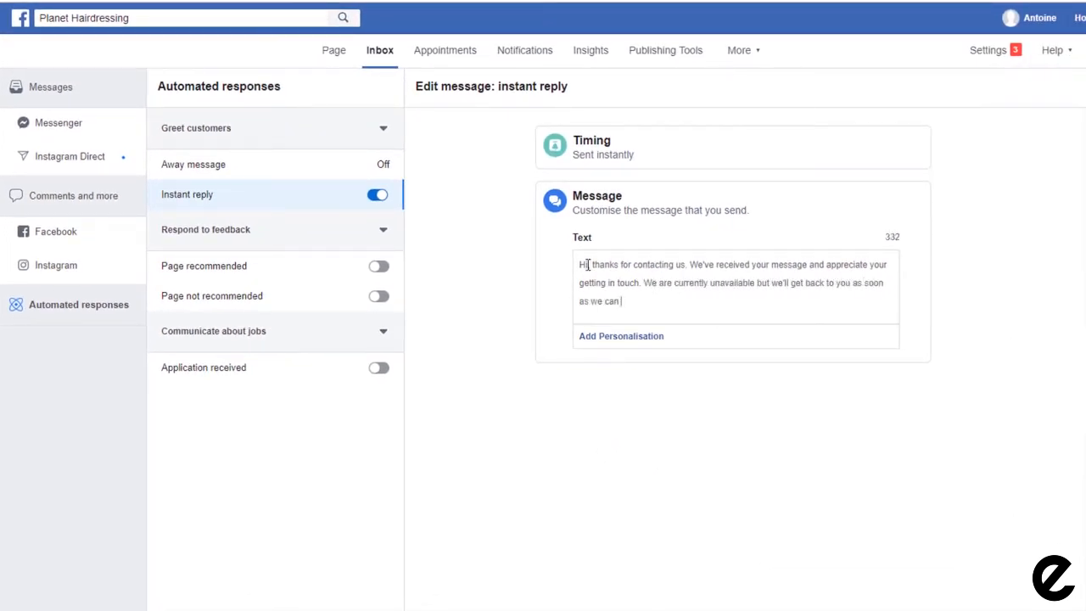
left_click(590, 264)
left_click(623, 338)
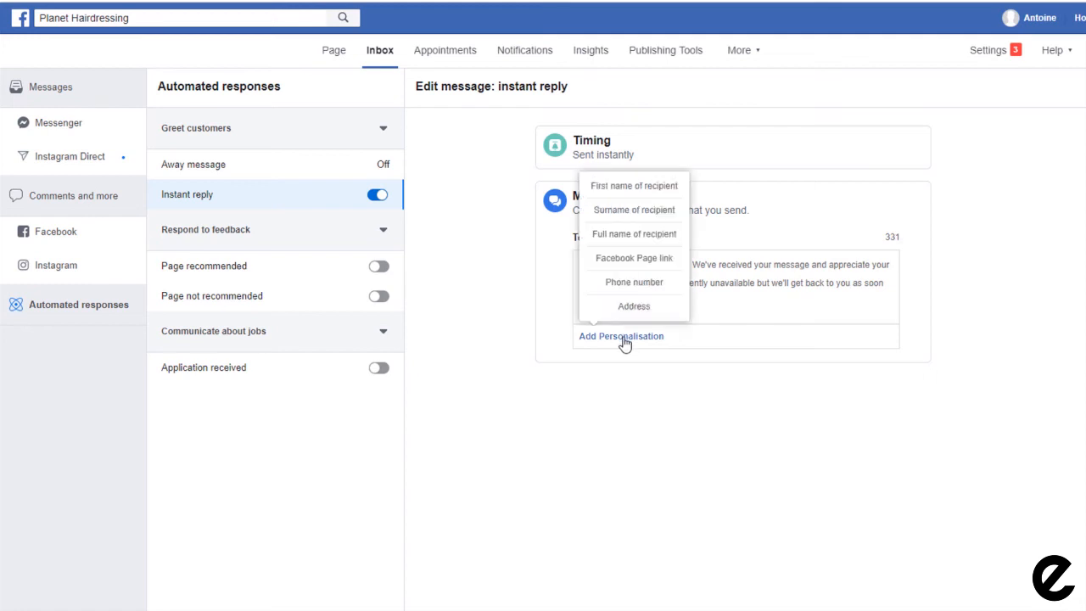
left_click(637, 185)
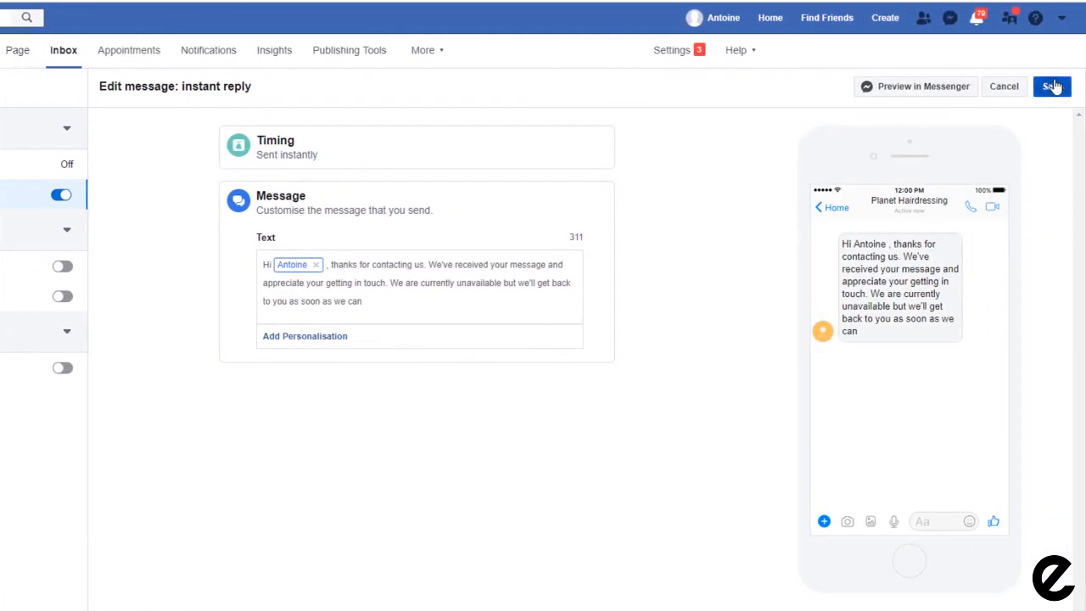
left_click(1052, 87)
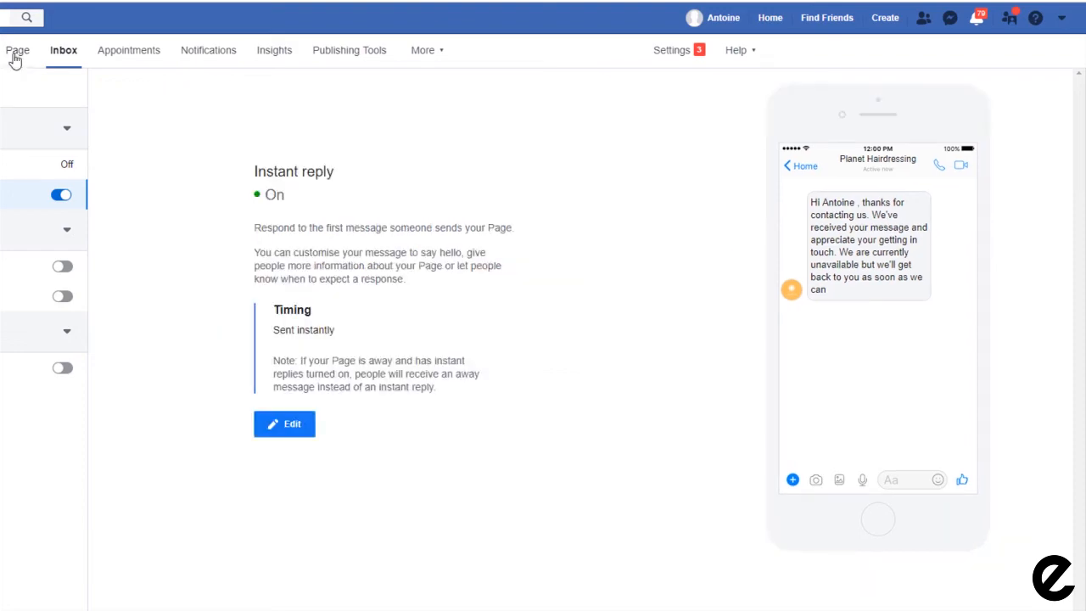
left_click(15, 53)
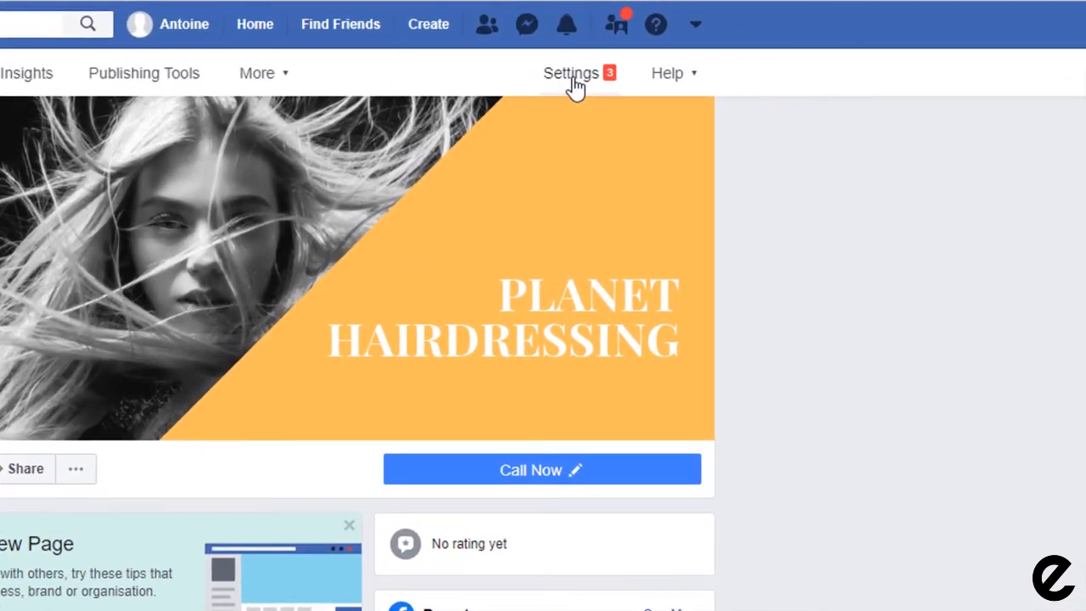
Step: Open the Planet Hairdressing Page's settings
left_click(782, 44)
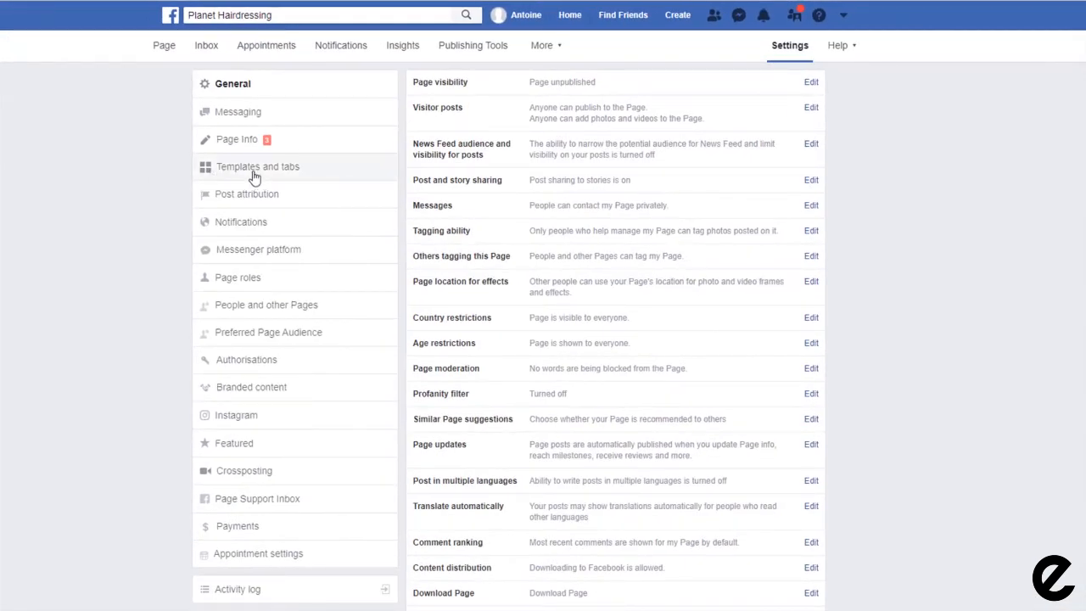
Step: In Templates and tabs, move the Offers tab up to sit directly below Home
left_click(243, 177)
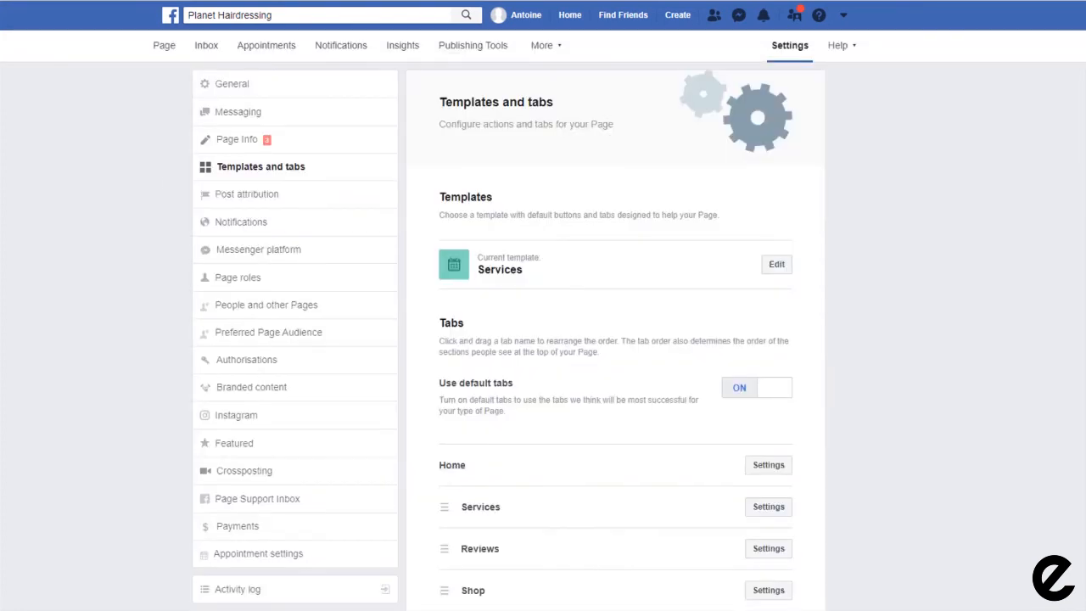
scroll(977, 315, "down", 4)
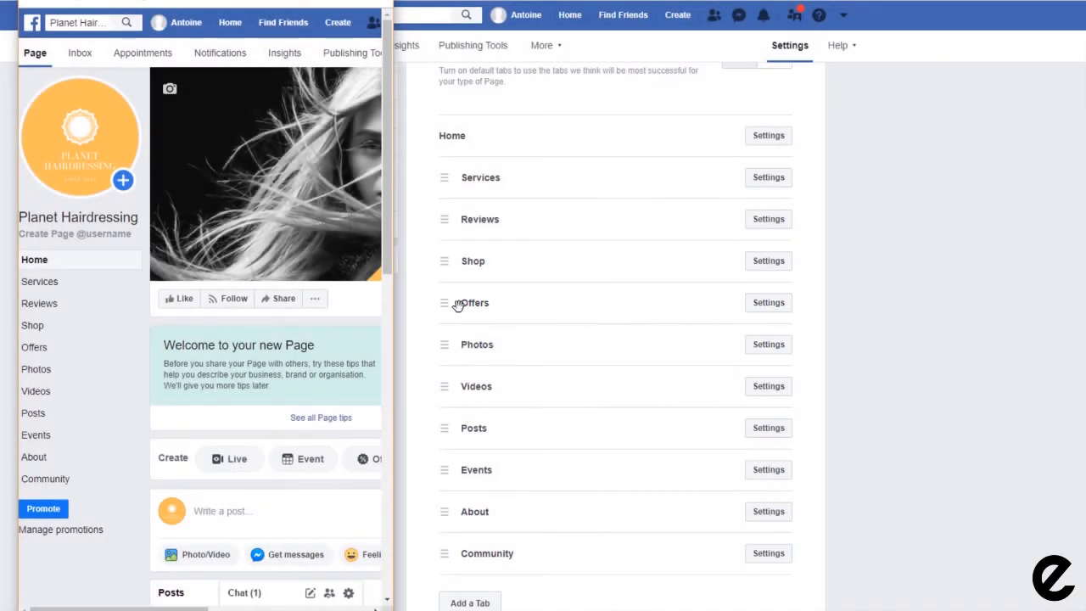
left_click_drag(480, 305, 478, 177)
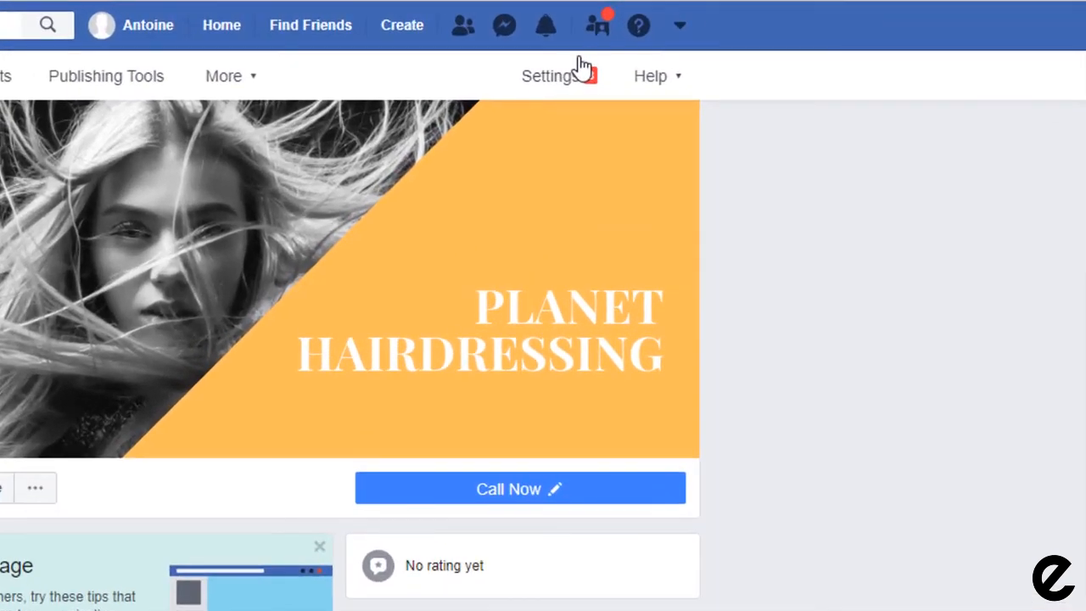
Step: Set Page visibility in General settings to Page published and save the change
left_click(789, 42)
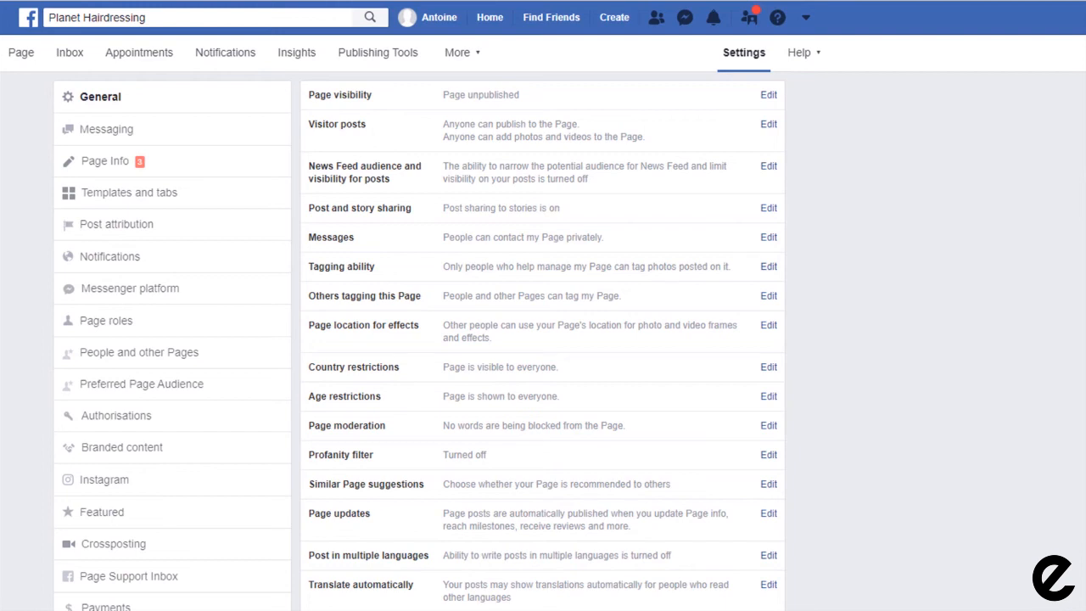
left_click(769, 95)
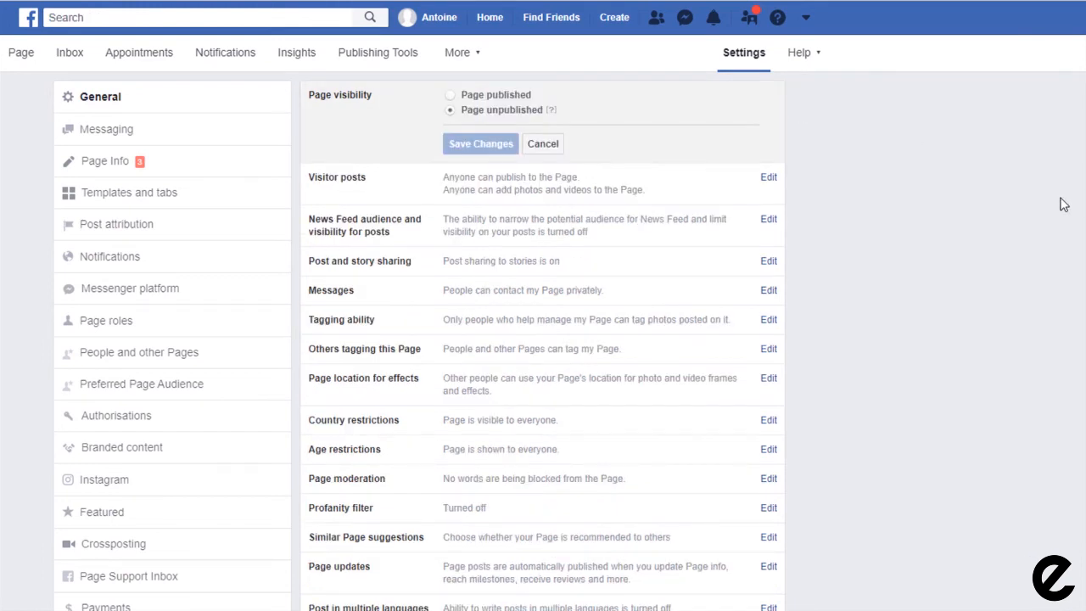
left_click(451, 96)
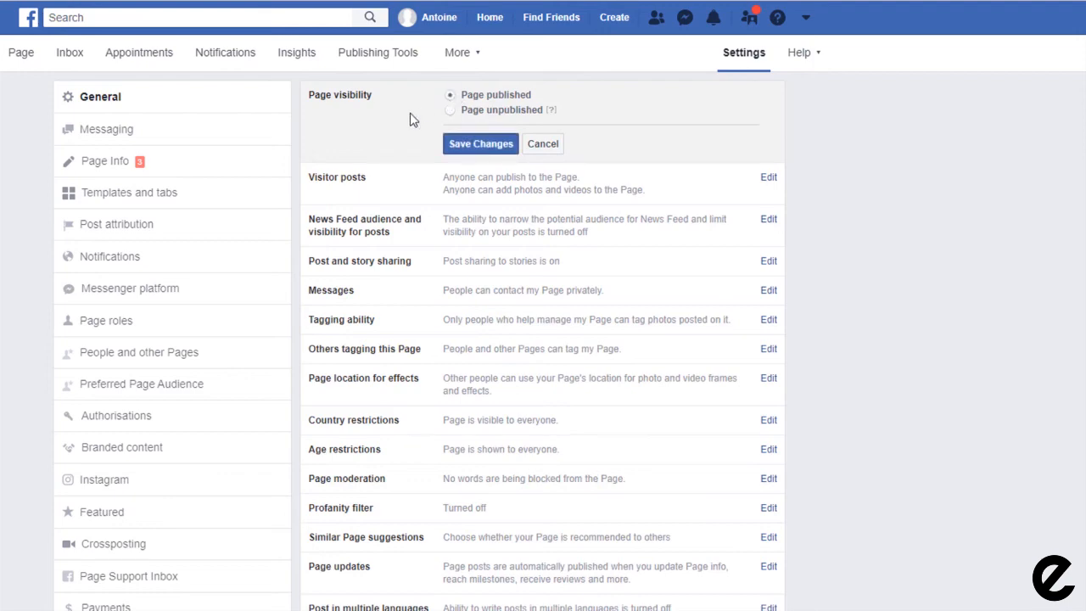
left_click(493, 156)
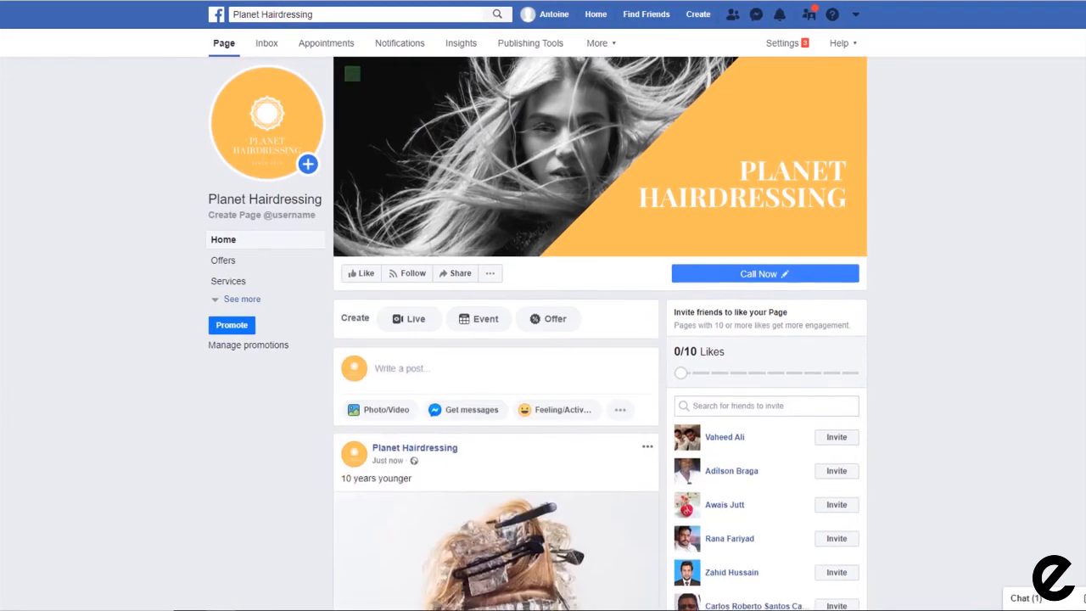
scroll(155, 161, "down", 3)
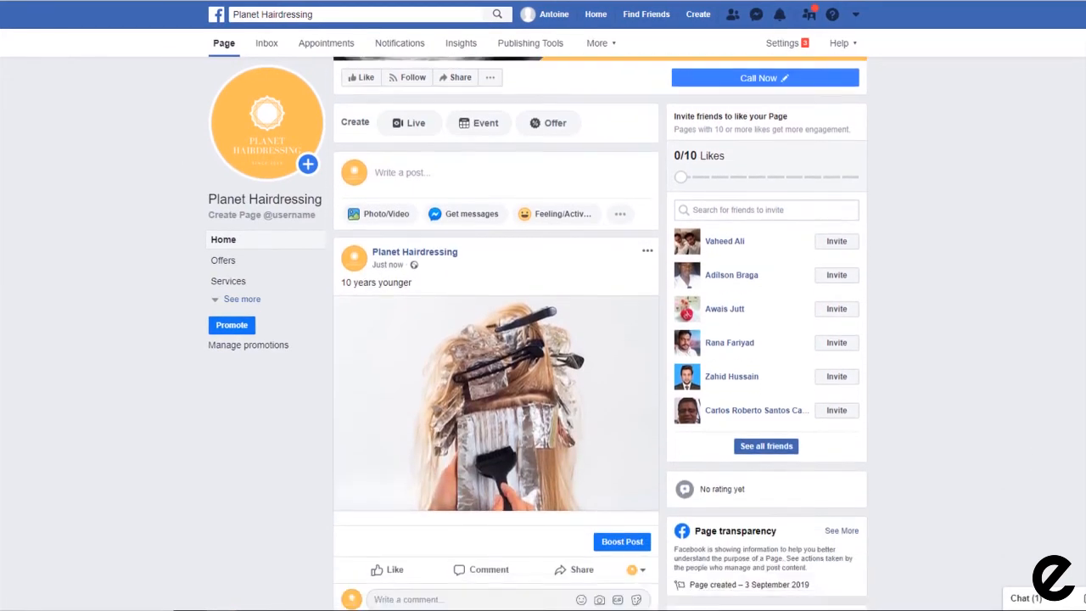
scroll(600, 333, "down", 3)
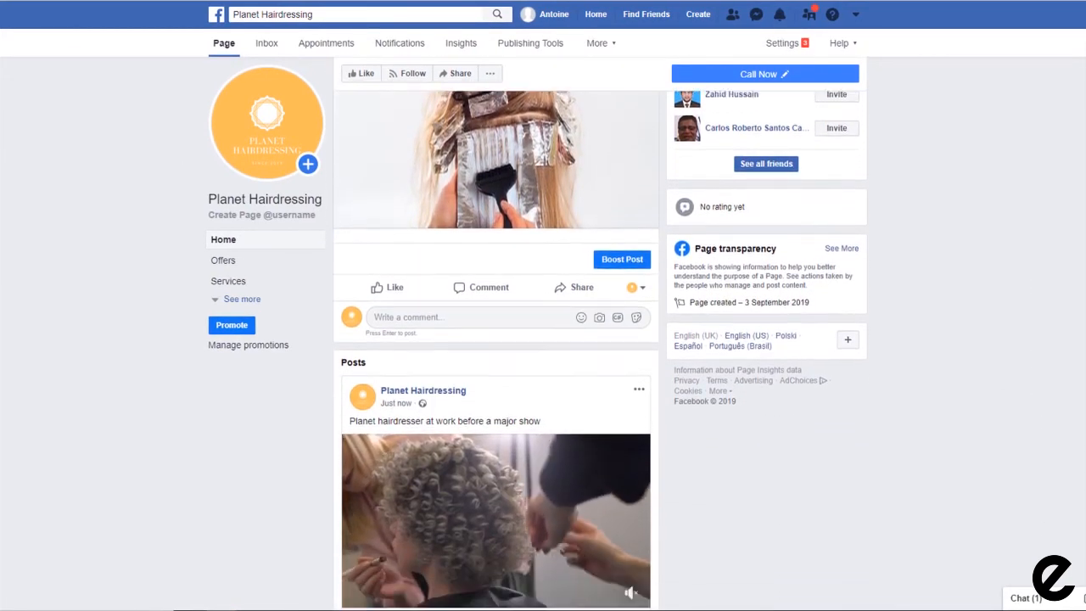
scroll(600, 333, "down", 3)
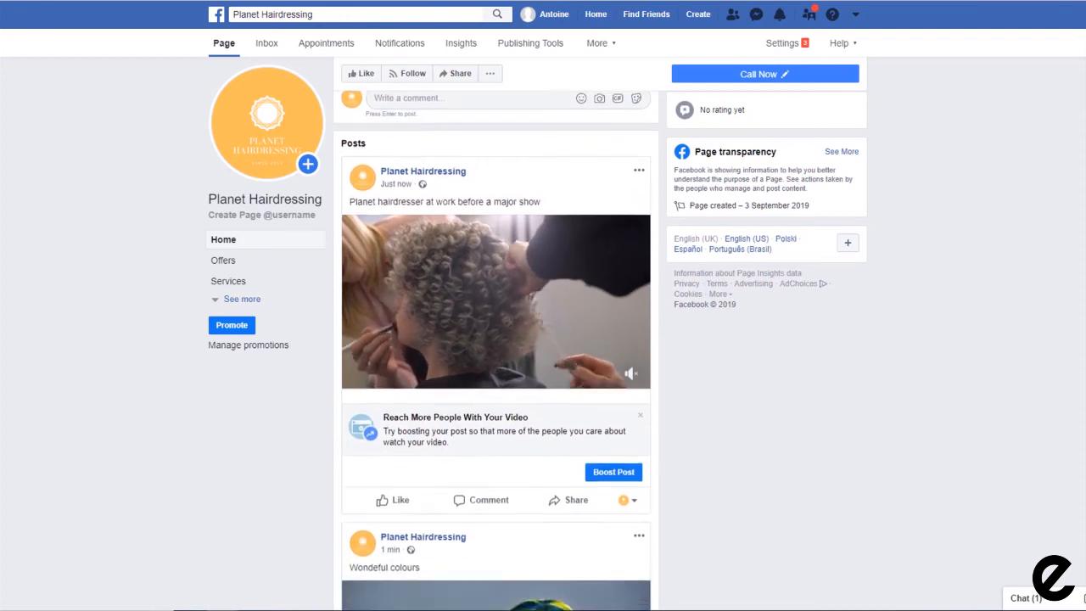
scroll(496, 339, "down", 2)
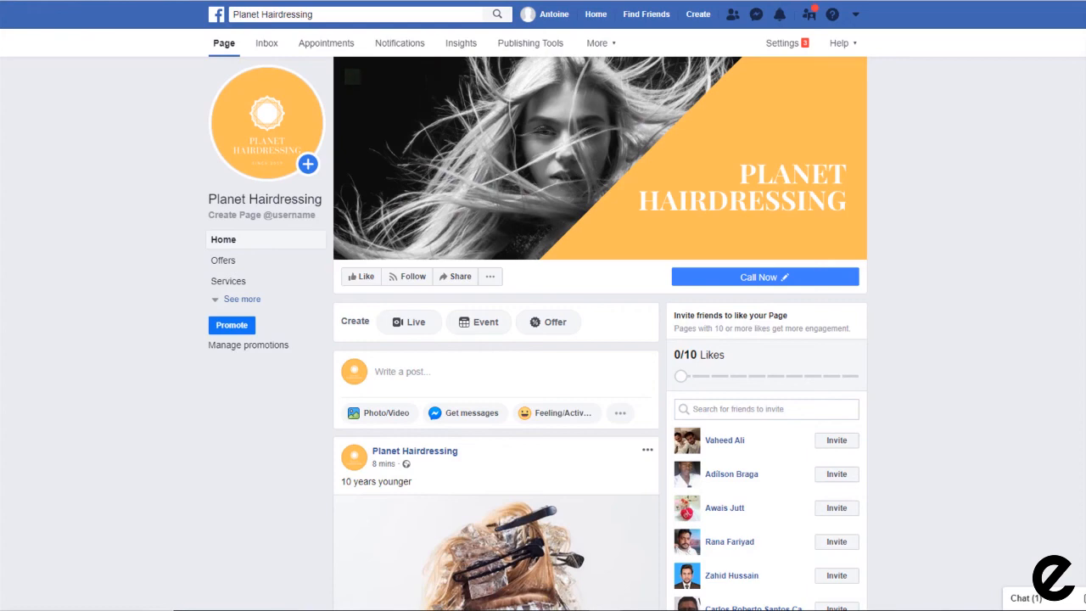
scroll(600, 333, "down", 3)
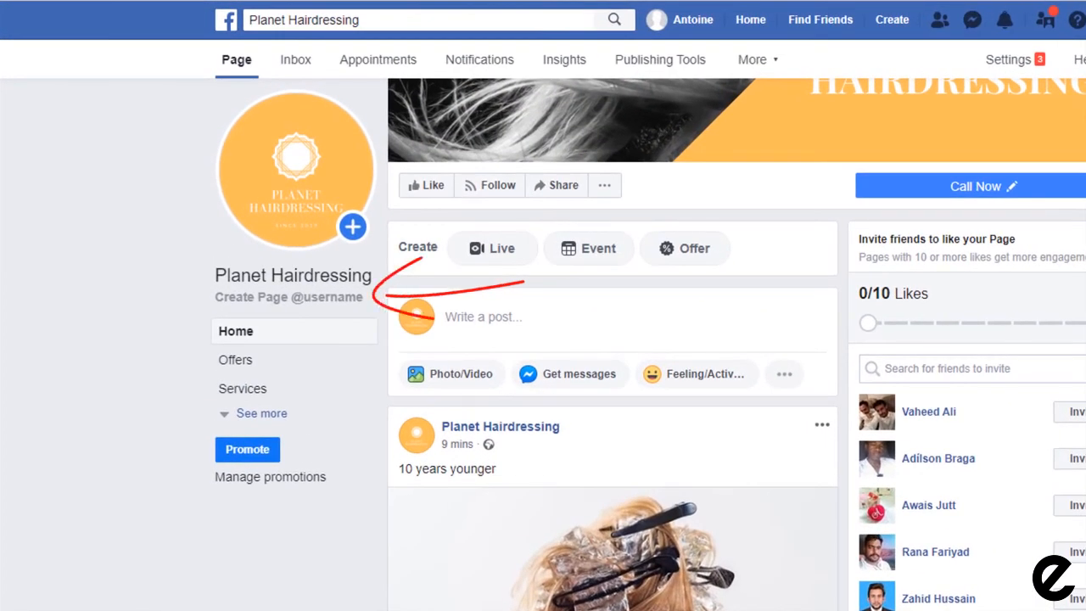
left_click(280, 299)
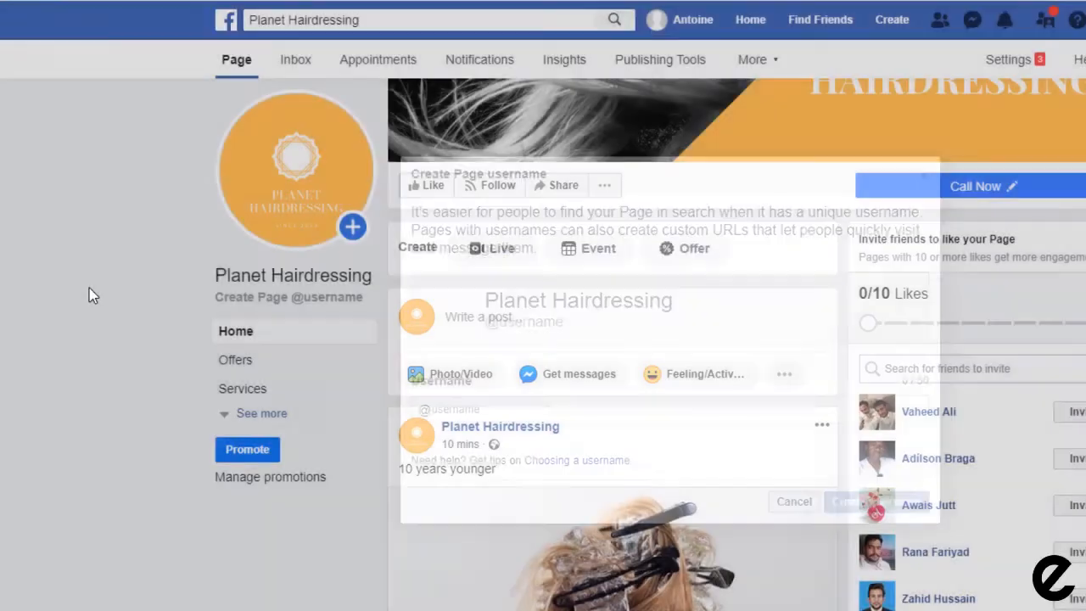